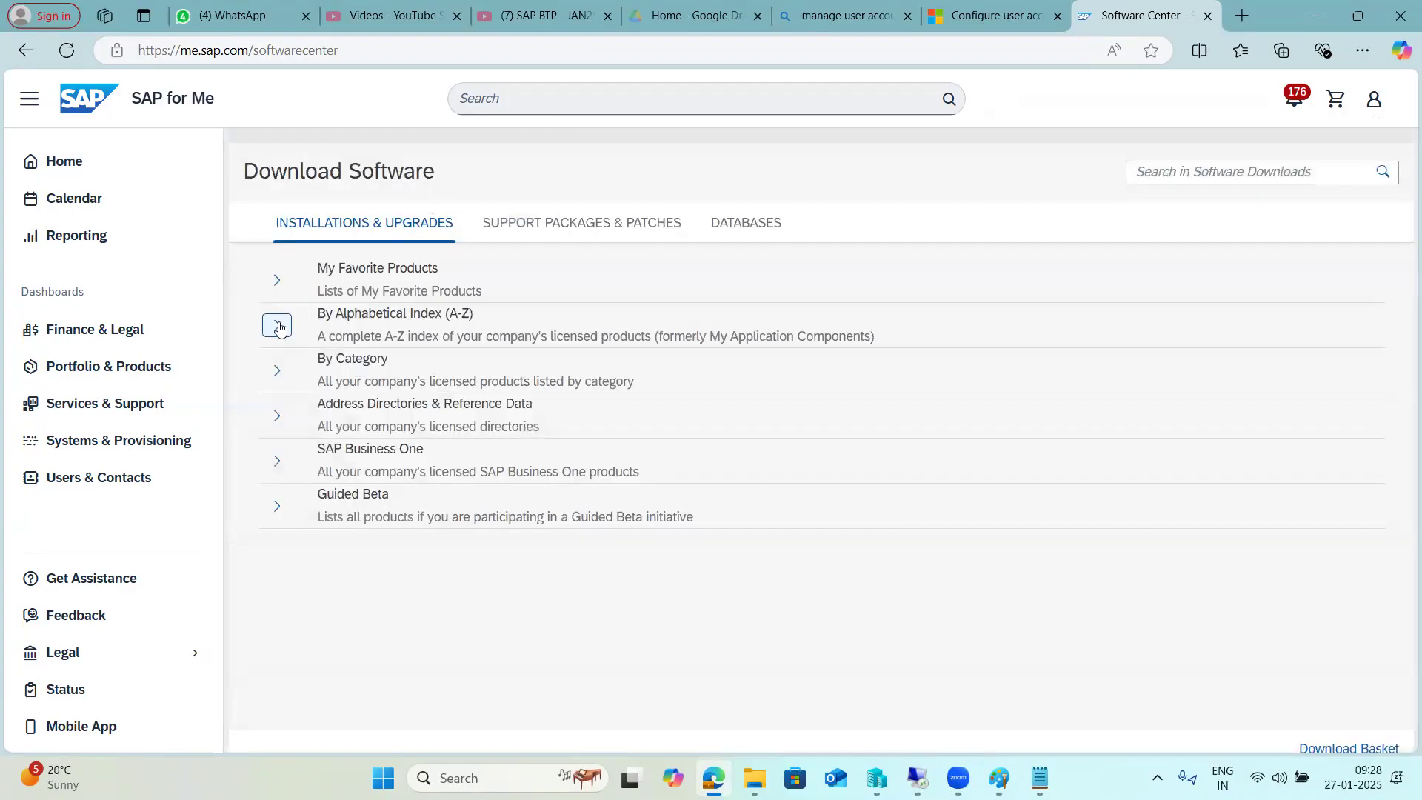
Download the SAP GUI for Windows 8.00 Core installation package 50160634_2 via the A-Z index.
{"action": "left_click", "coordinate": [277, 325]}
{"action": "scroll", "coordinate": [411, 498], "scroll_direction": "down", "scroll_amount": 1}
{"action": "scroll", "coordinate": [411, 498], "scroll_direction": "down", "scroll_amount": 4}
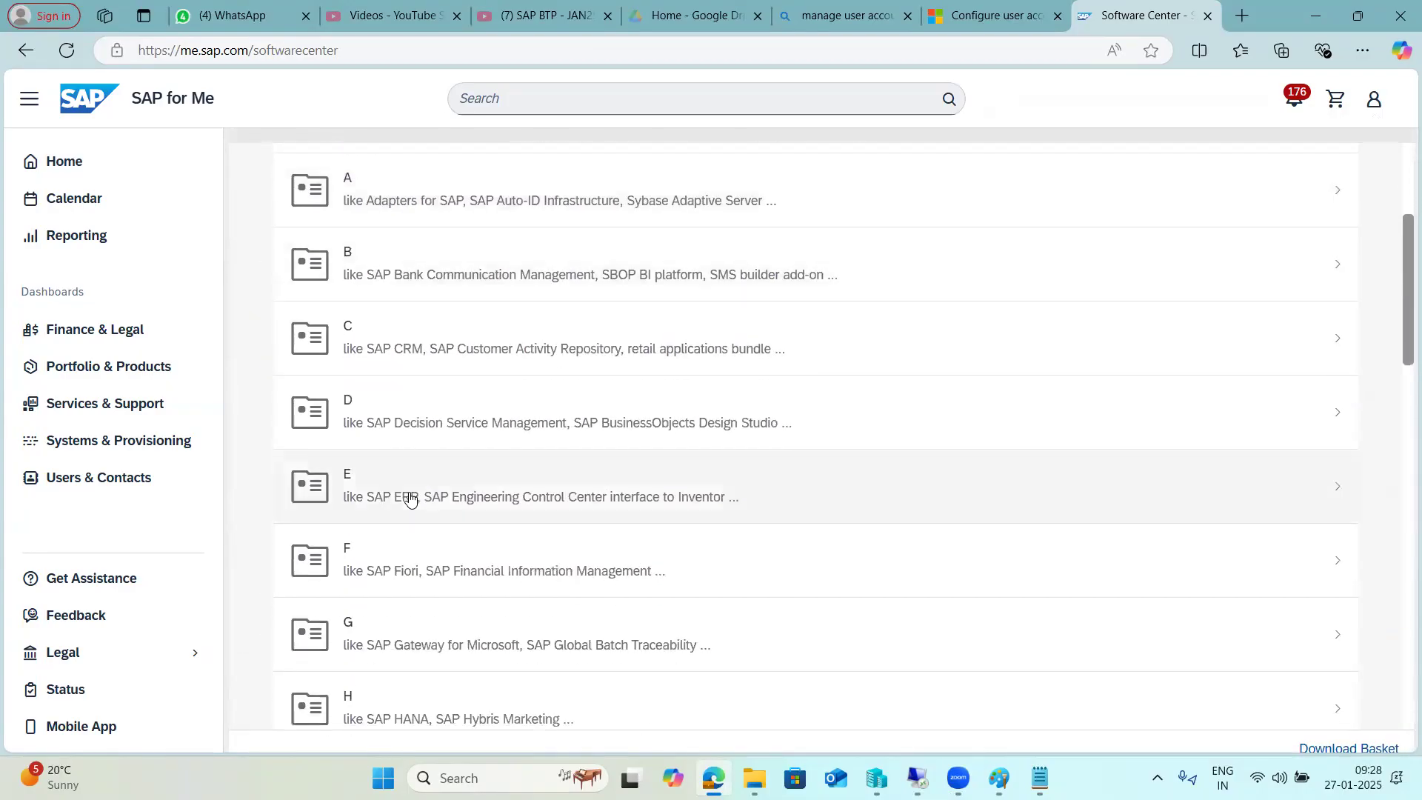
{"action": "left_click", "coordinate": [426, 568]}
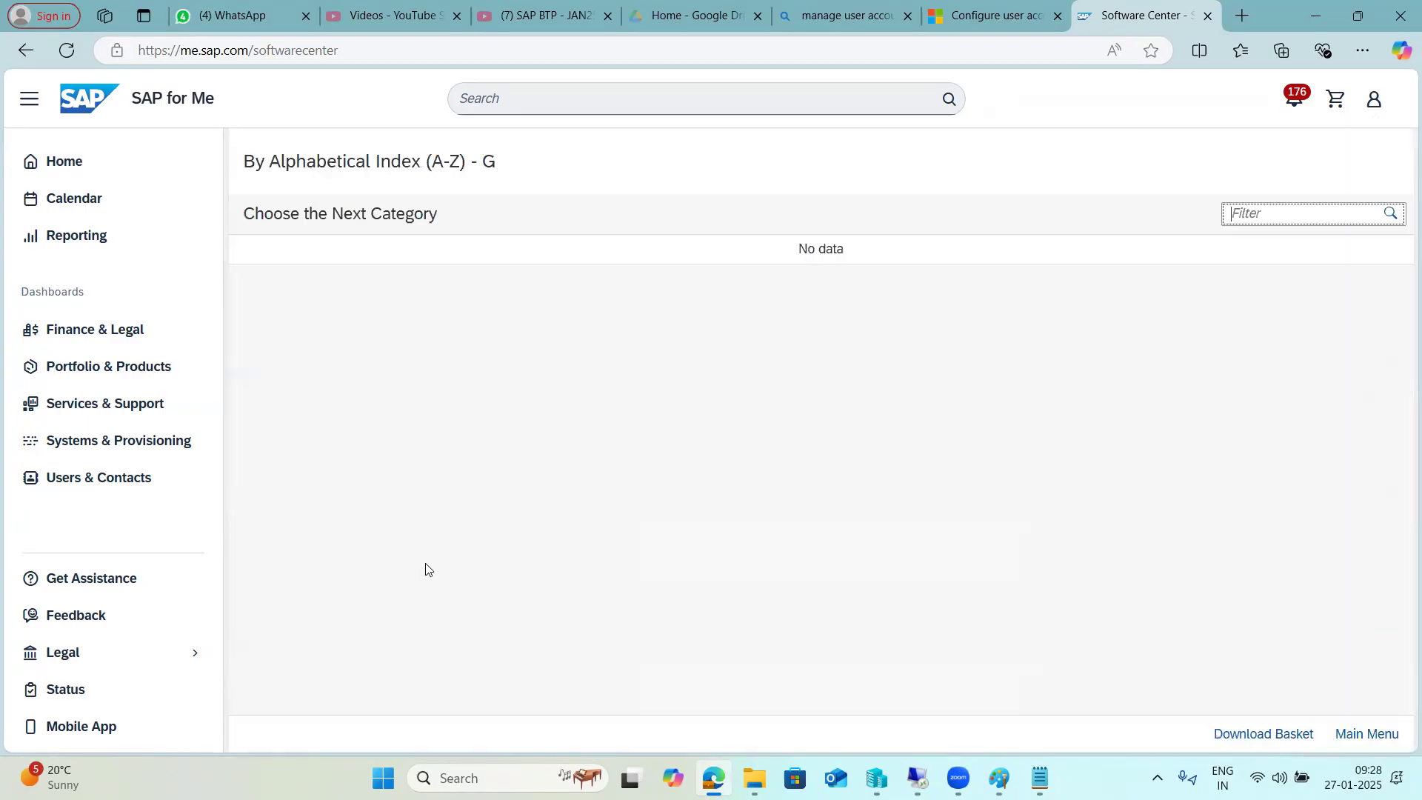
{"action": "left_click", "coordinate": [380, 571]}
{"action": "left_click", "coordinate": [413, 283]}
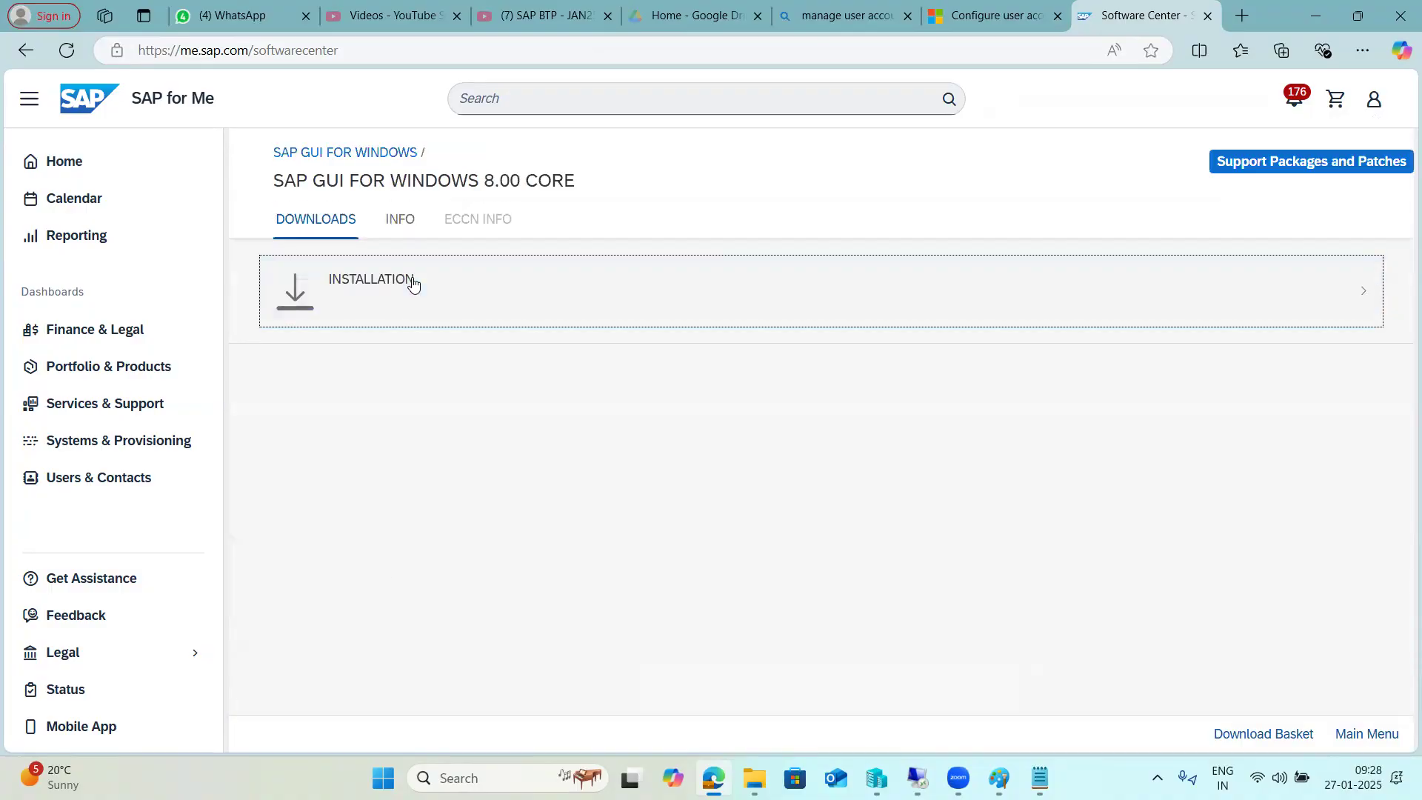
{"action": "left_click", "coordinate": [413, 282]}
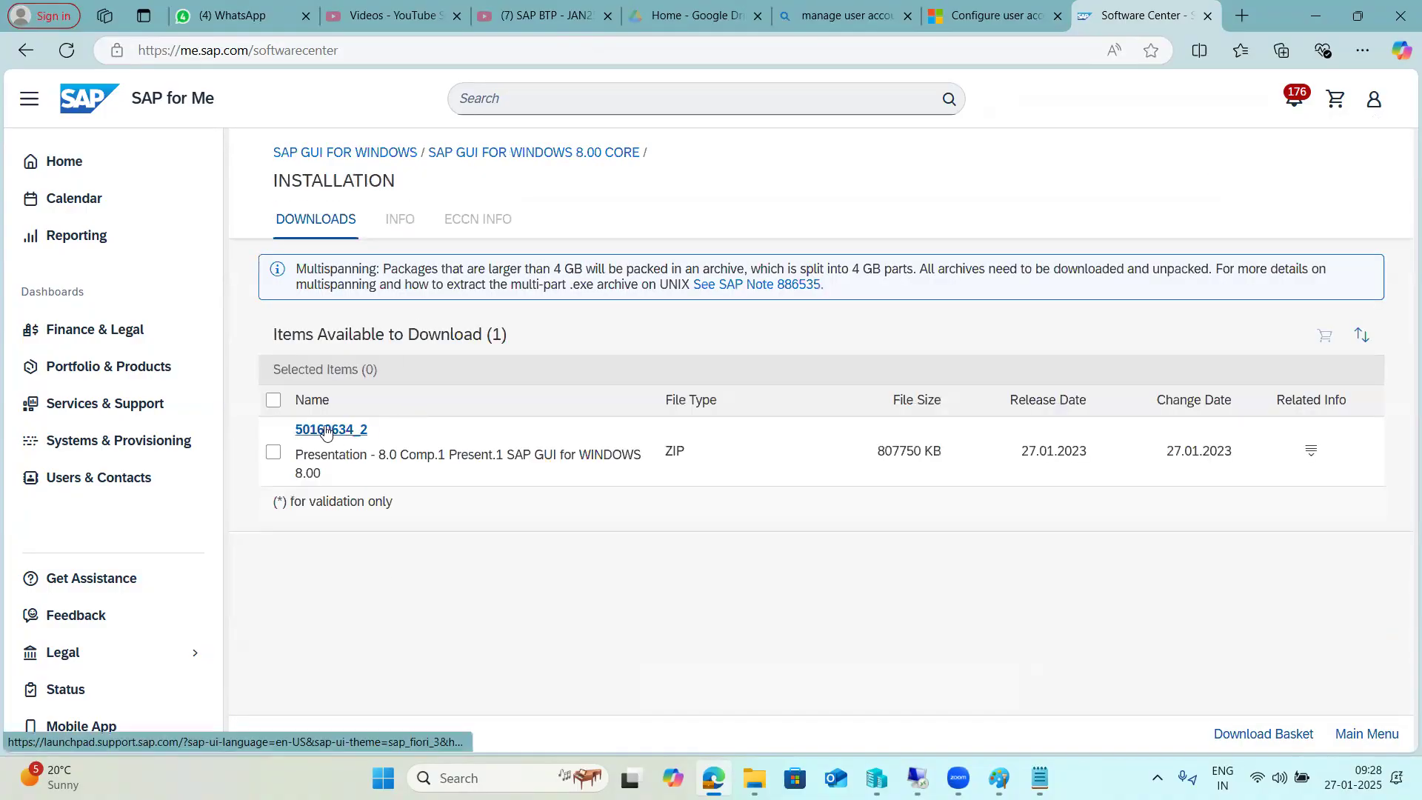
{"action": "left_click", "coordinate": [326, 431]}
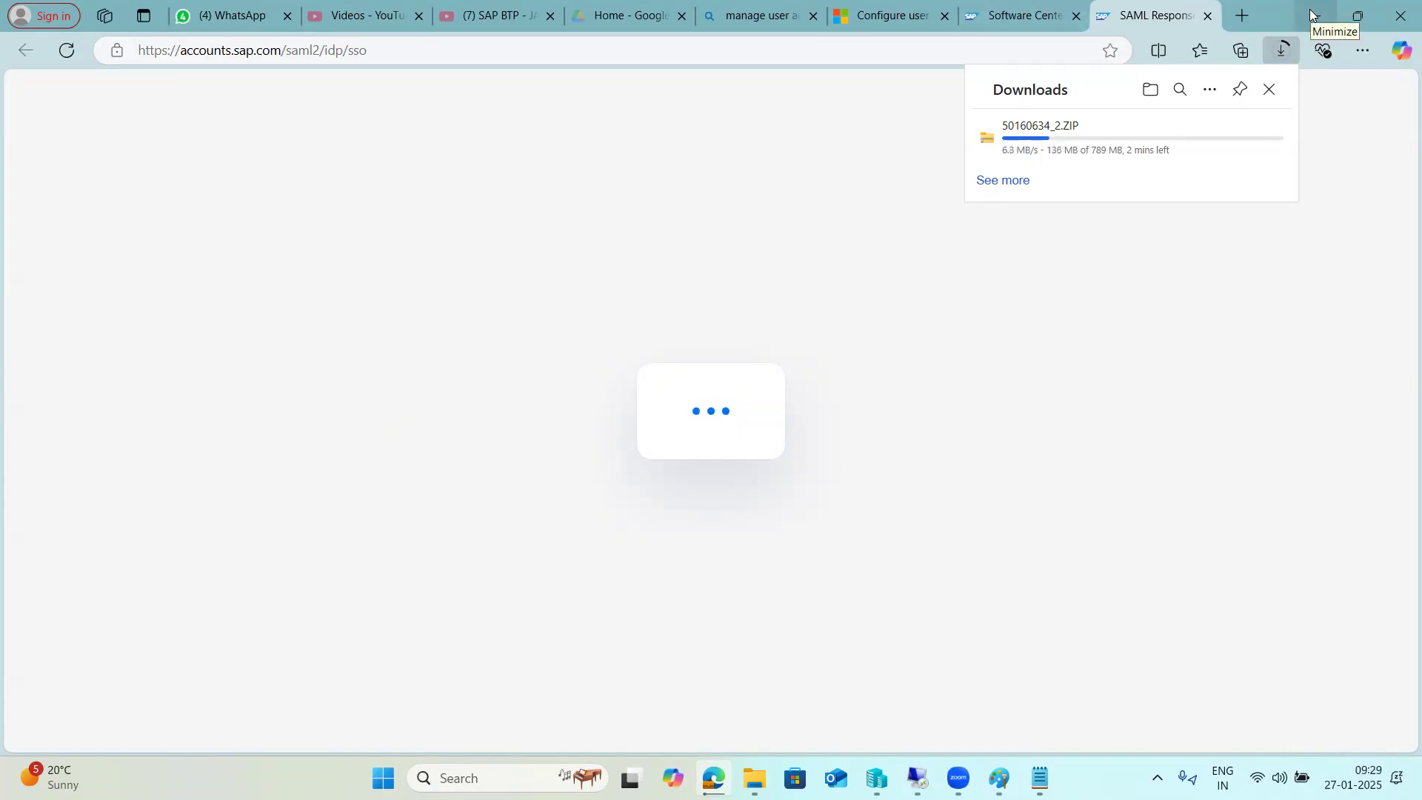
Go back to the SAP GUI FOR WINDOWS product page, then move to the SAP sign-in tab.
{"action": "key", "text": "ctrl+shift+Tab"}
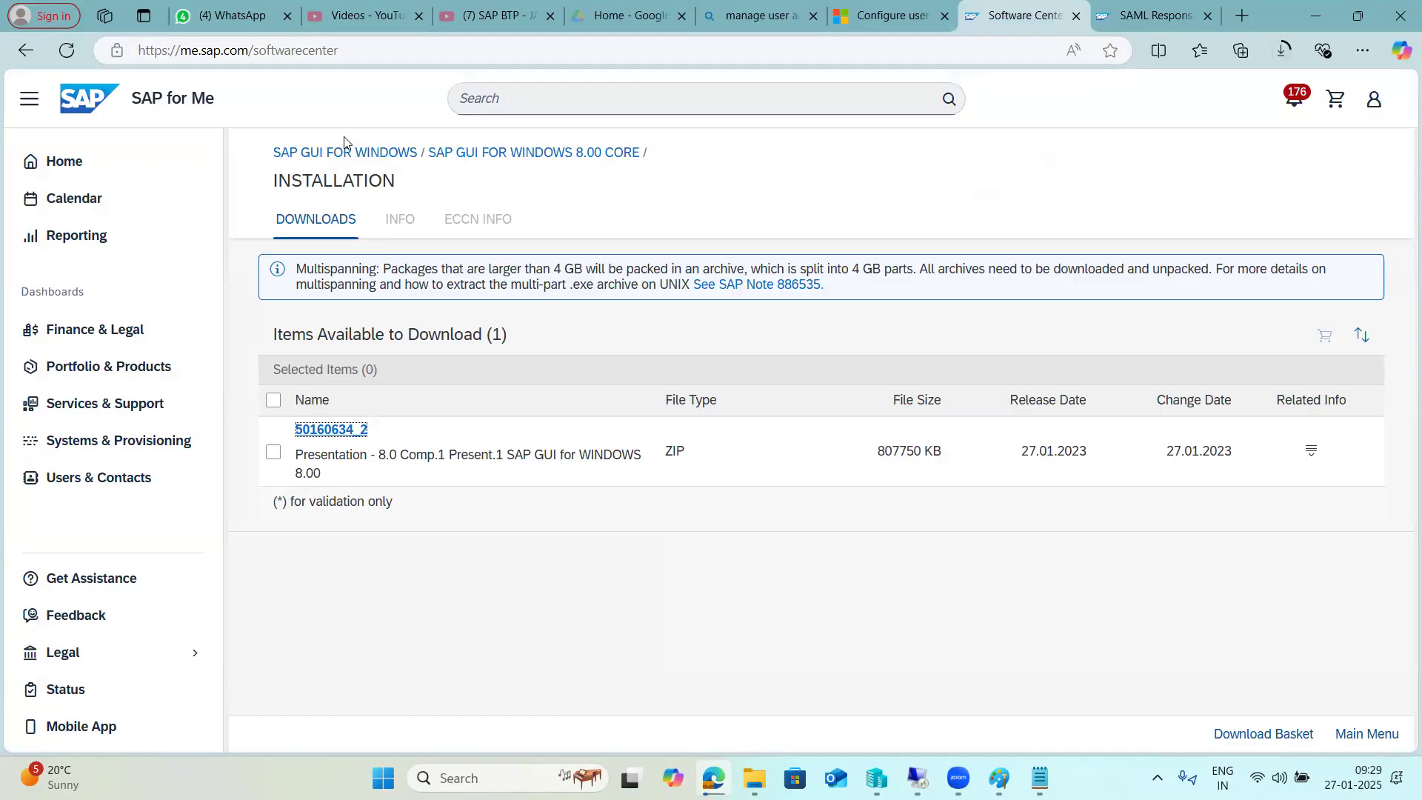
{"action": "left_click", "coordinate": [359, 151]}
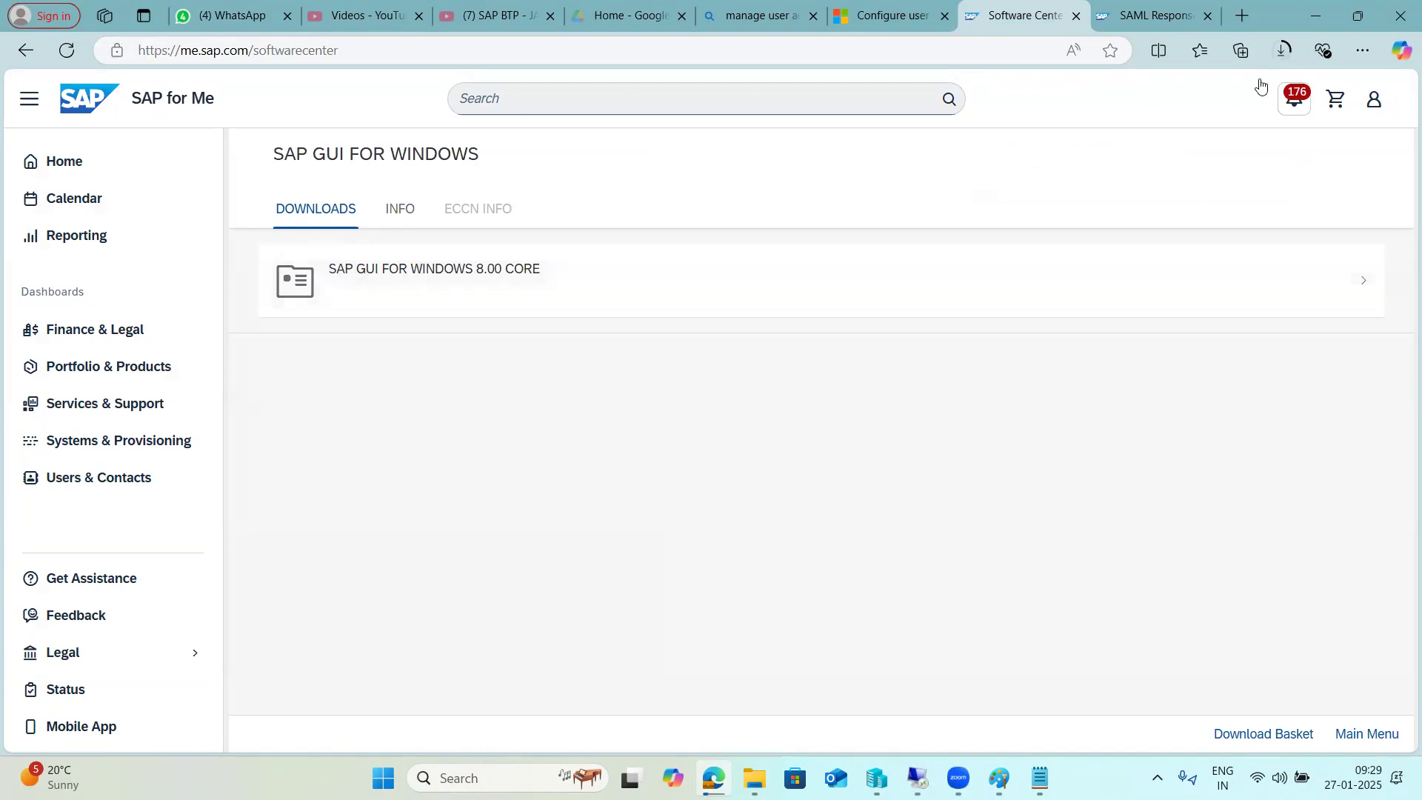
{"action": "key", "text": "ctrl+Tab"}
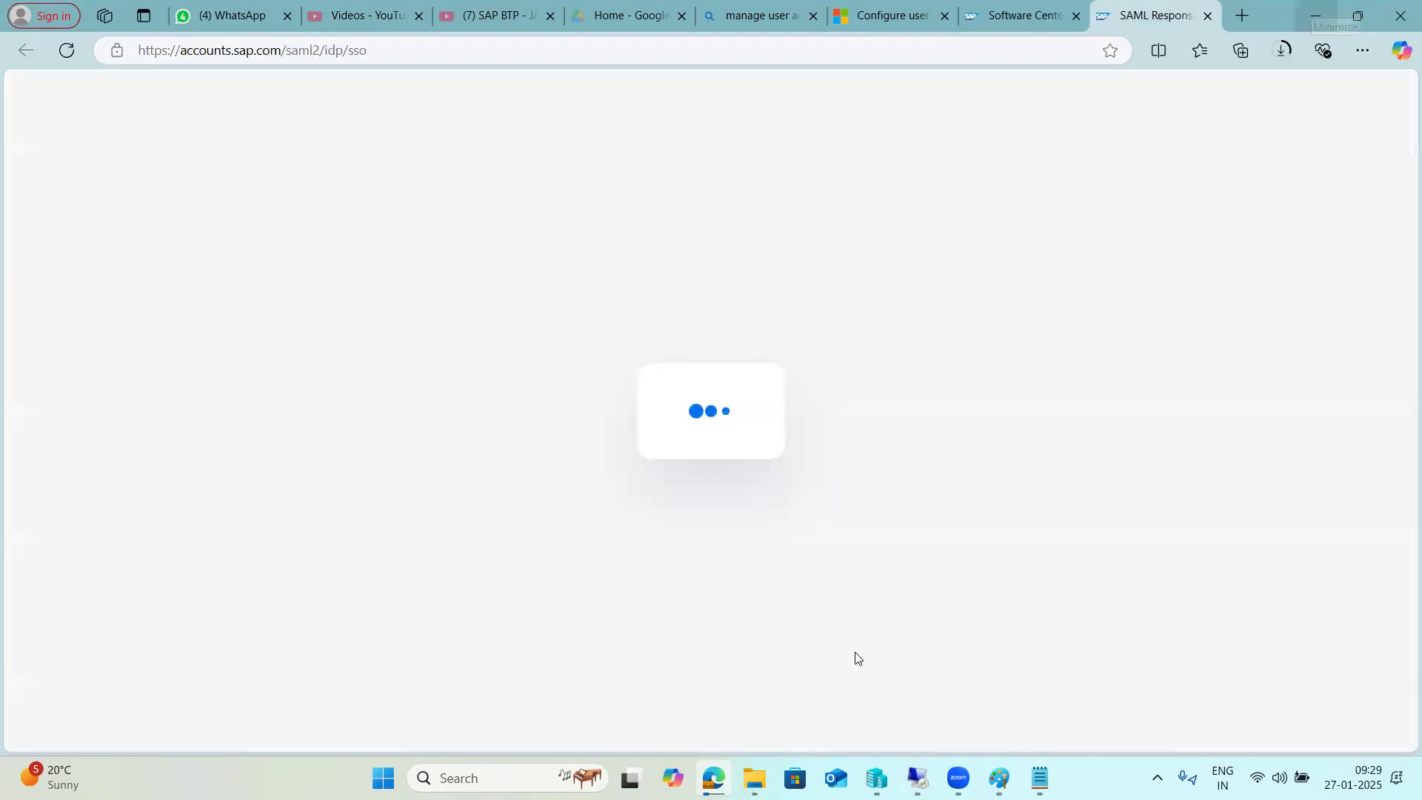
Bring the Remote Desktop session forward, refresh its desktop, then return to the browser.
{"action": "mouse_move", "coordinate": [918, 776]}
{"action": "left_click", "coordinate": [1004, 653]}
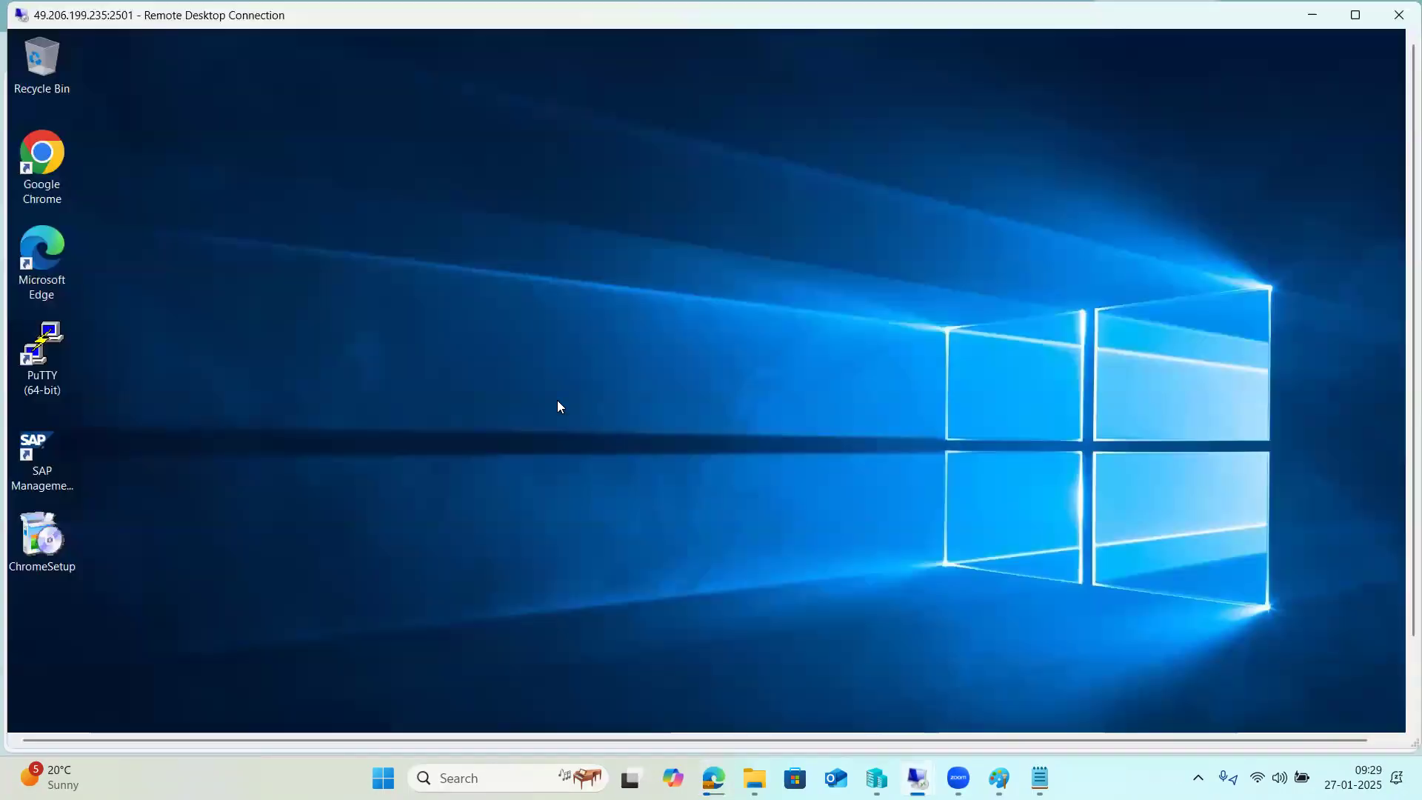
{"action": "right_click", "coordinate": [473, 287]}
{"action": "left_click", "coordinate": [507, 345]}
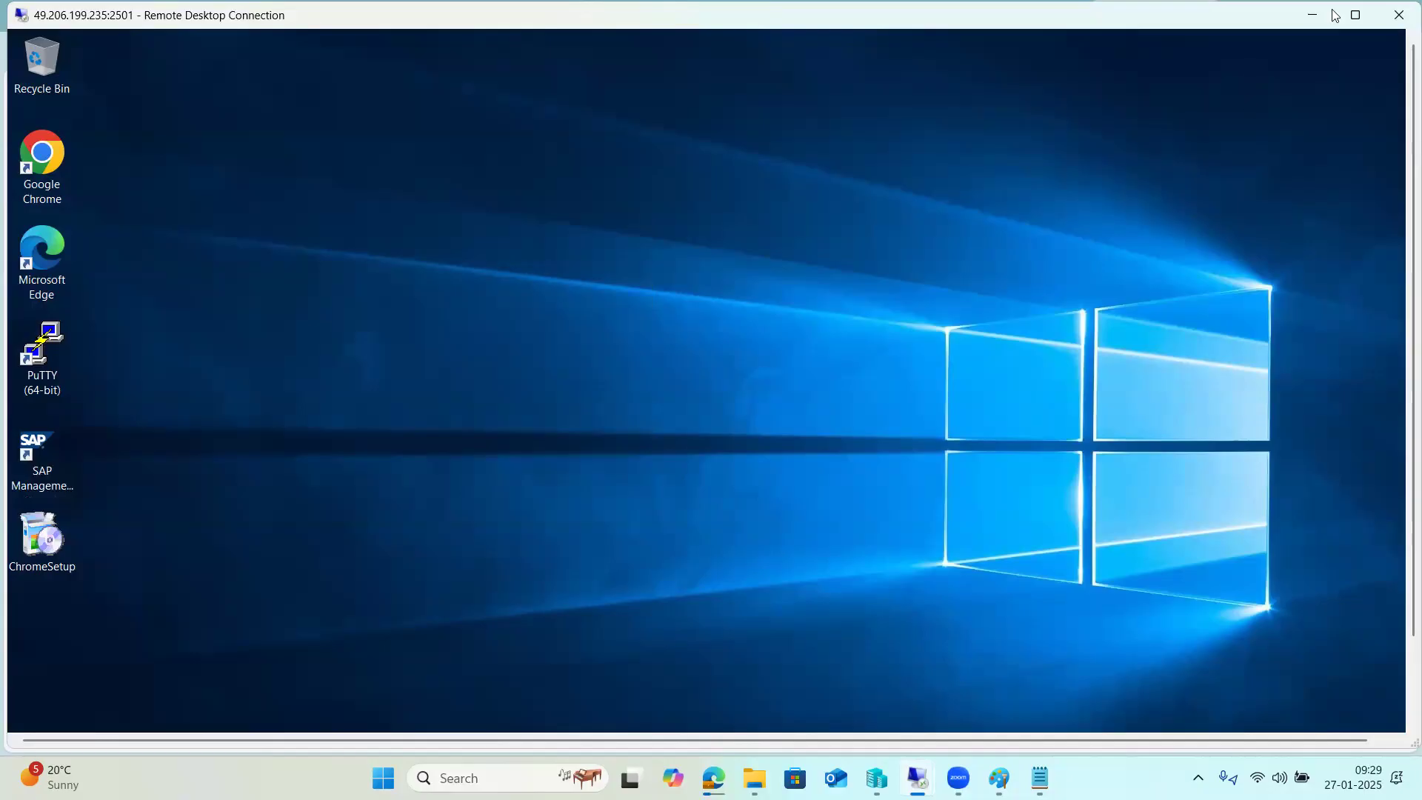
{"action": "key", "text": "alt+Tab"}
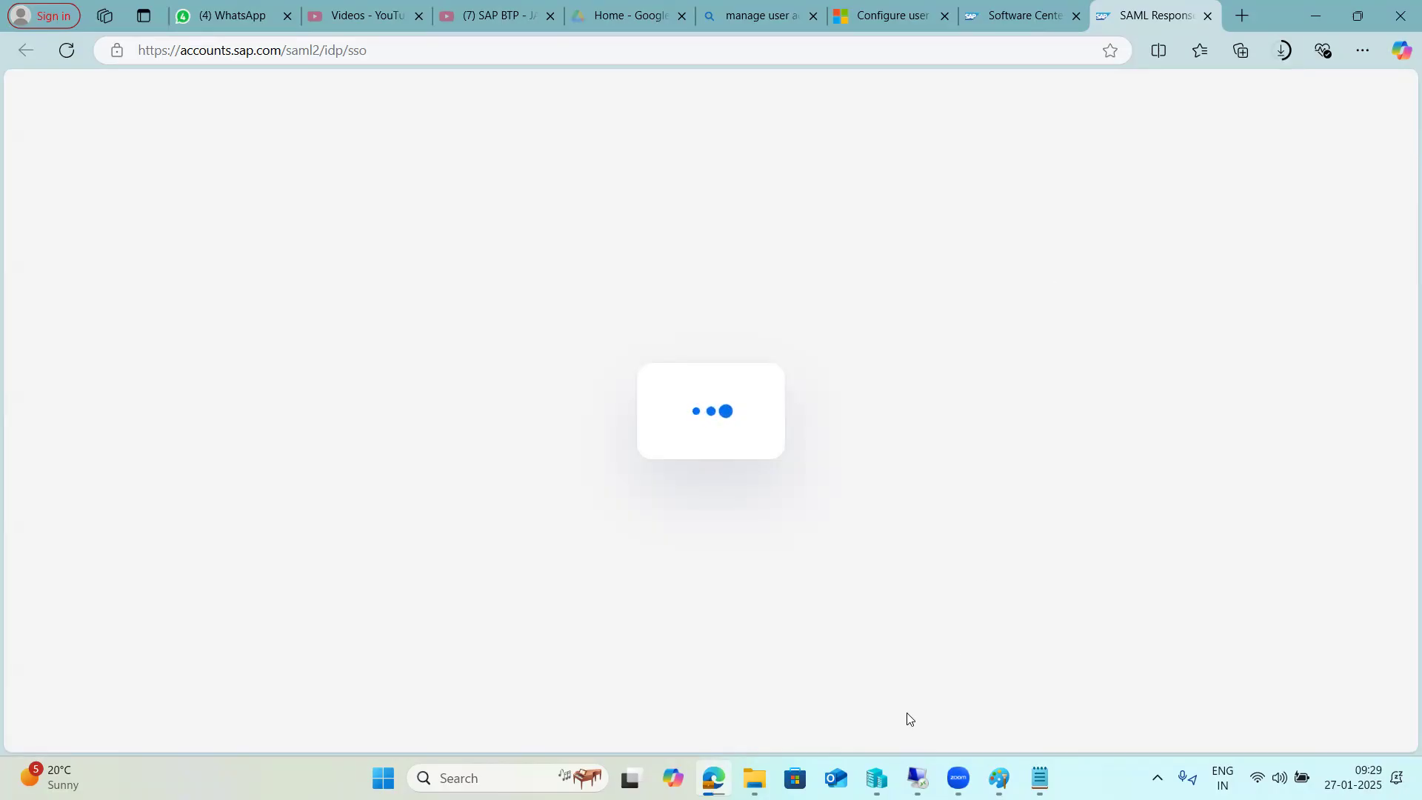
Bring the remote SAP Logon forward and browse the saved connections list, including SAP NW1.
{"action": "mouse_move", "coordinate": [912, 770]}
{"action": "left_click", "coordinate": [868, 707]}
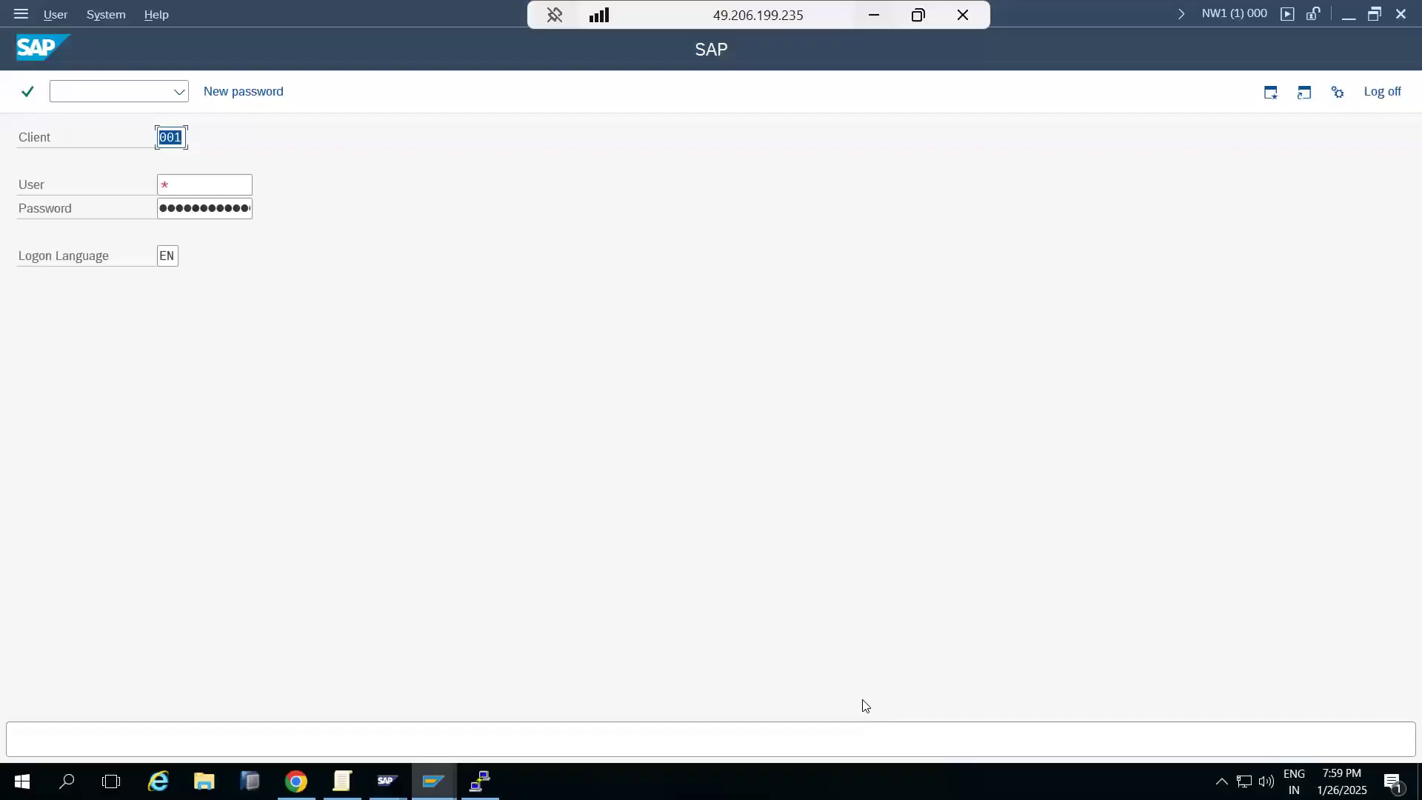
{"action": "mouse_move", "coordinate": [433, 781]}
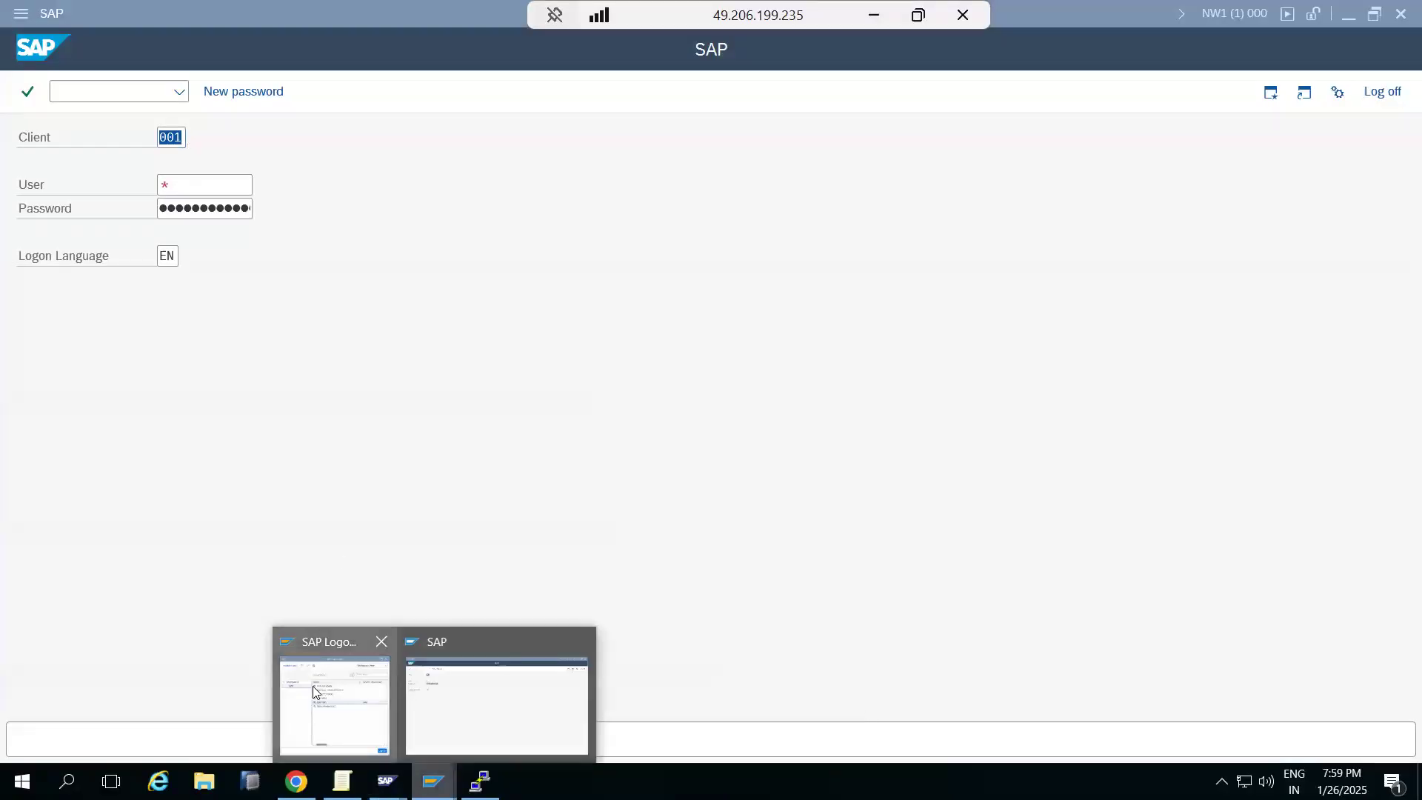
{"action": "left_click", "coordinate": [319, 696]}
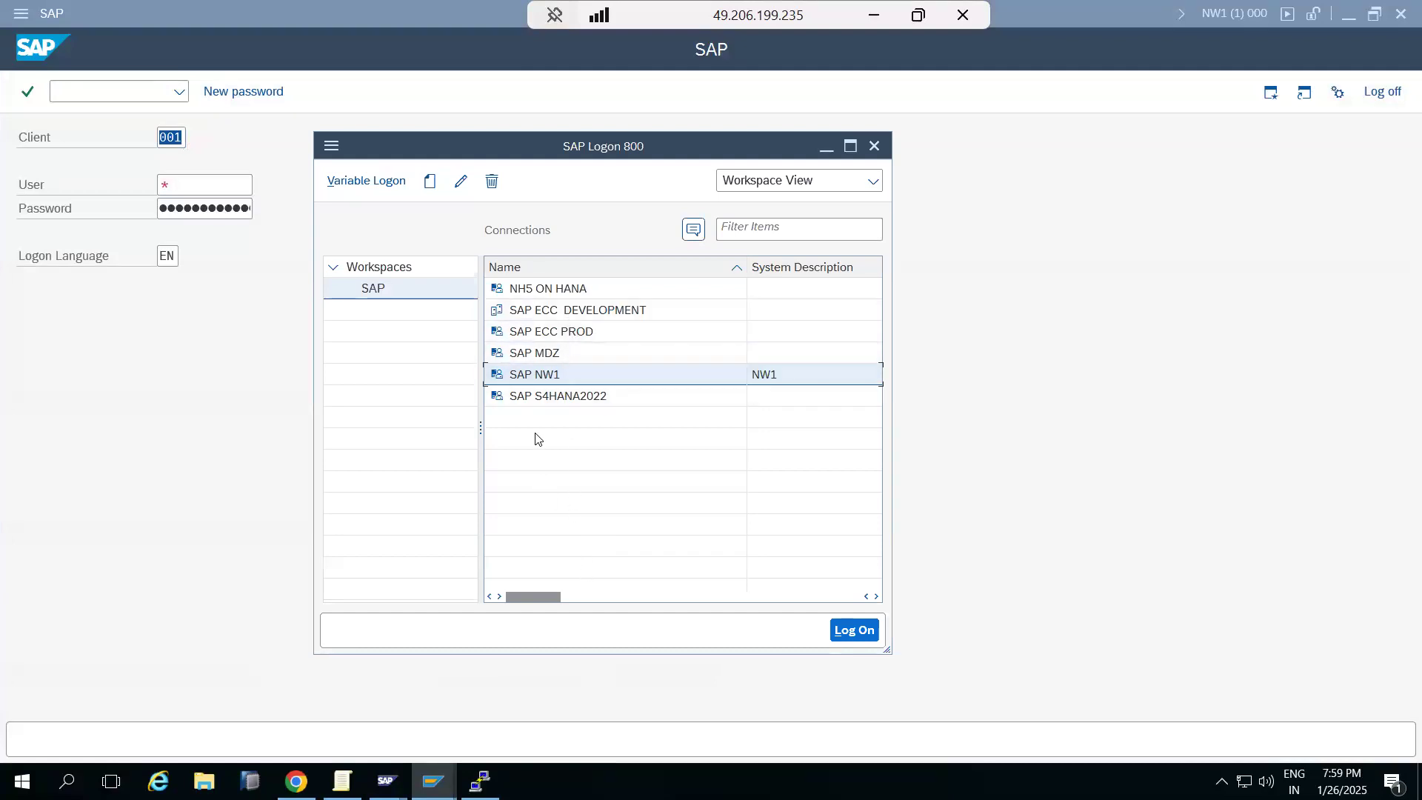
{"action": "scroll", "coordinate": [542, 523], "scroll_direction": "right", "scroll_amount": 1}
{"action": "scroll", "coordinate": [542, 523], "scroll_direction": "right", "scroll_amount": 7}
{"action": "scroll", "coordinate": [543, 521], "scroll_direction": "left", "scroll_amount": 8}
Return to the logon screen, select the middle digit of client 001, and switch to the browser.
{"action": "left_click", "coordinate": [226, 363]}
{"action": "left_click", "coordinate": [170, 139]}
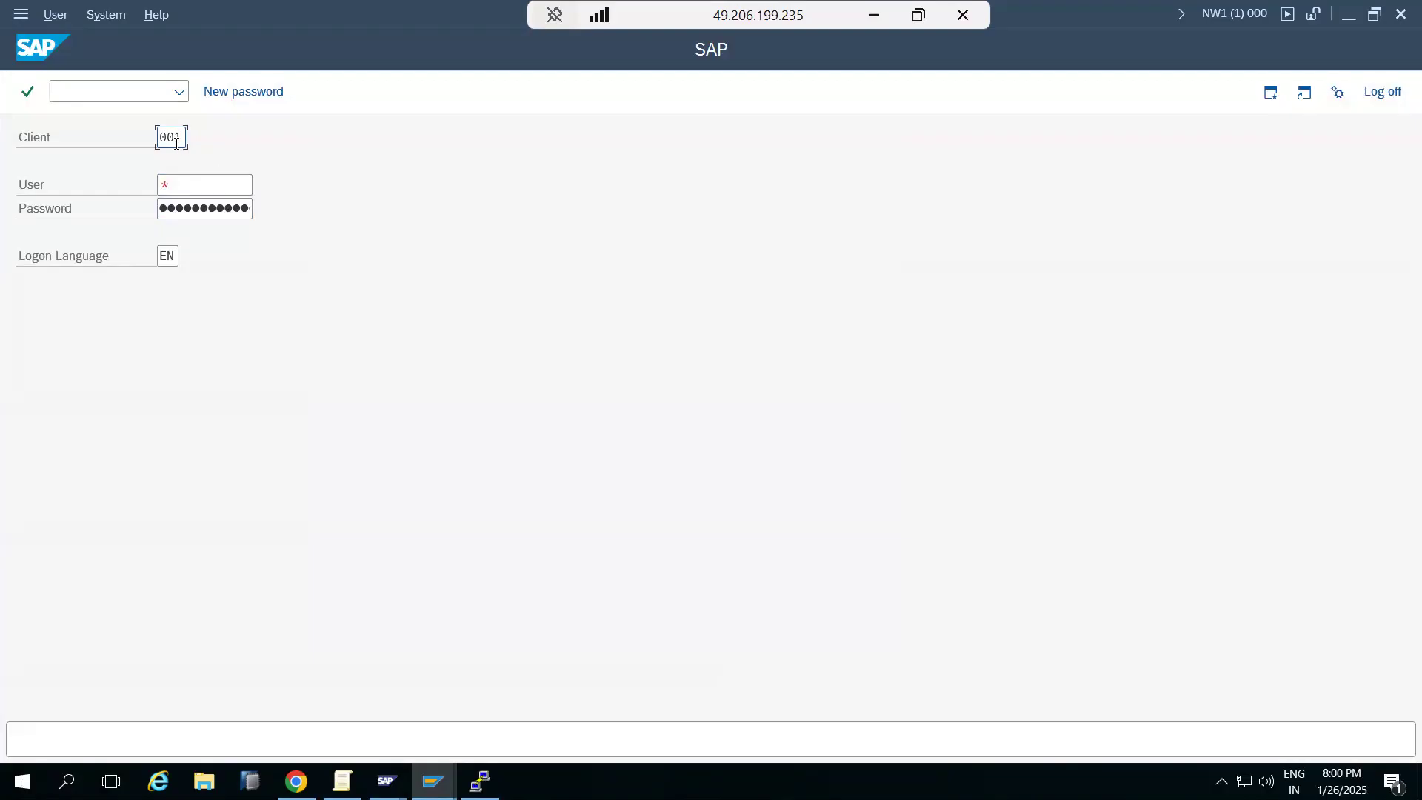
{"action": "left_click_drag", "start_coordinate": [165, 137], "coordinate": [174, 138]}
{"action": "key", "text": "alt+Tab"}
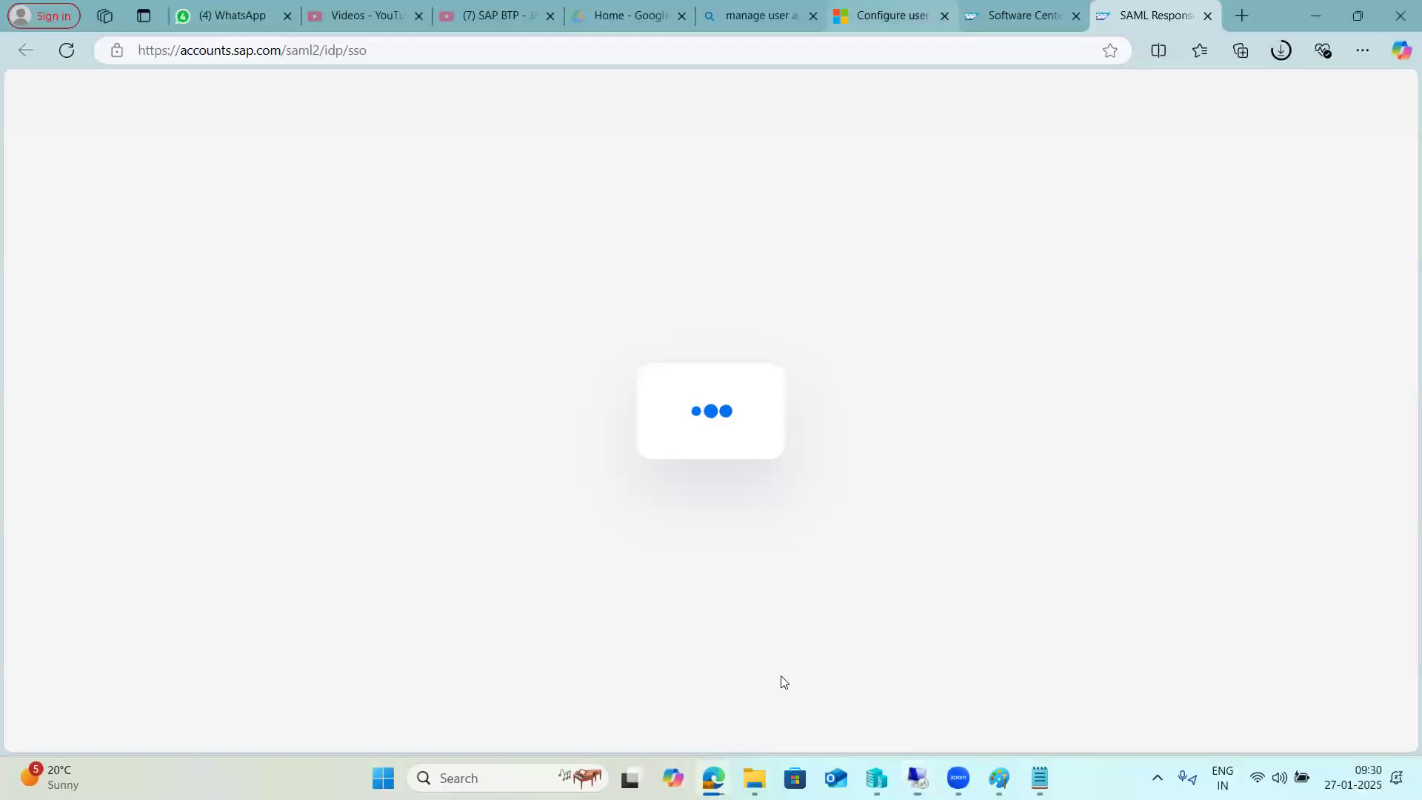
Undo the right-side PAS/ASCS/DB diagram in Paint and draw a new text box beside the notes.
{"action": "key", "text": "alt+Tab"}
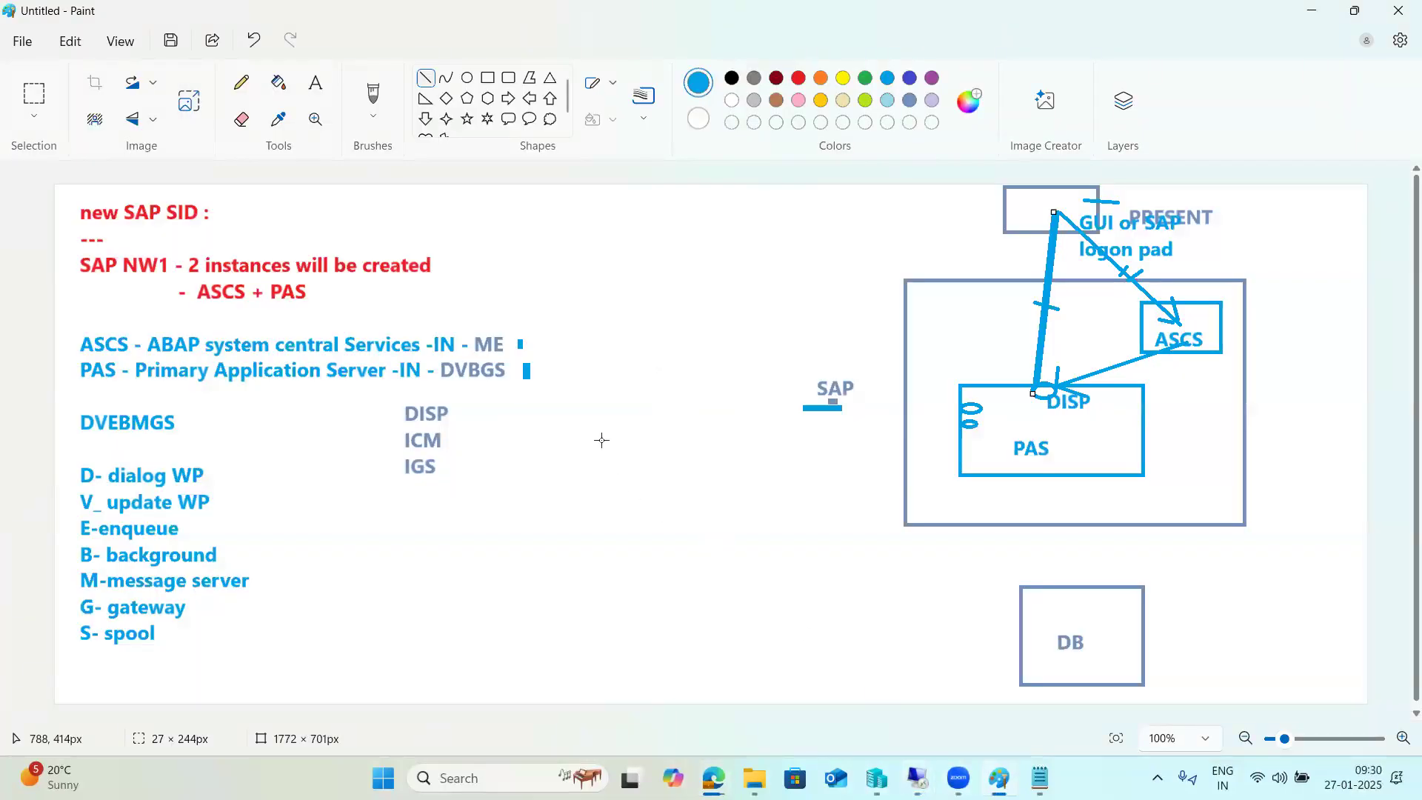
{"action": "left_click", "coordinate": [315, 82]}
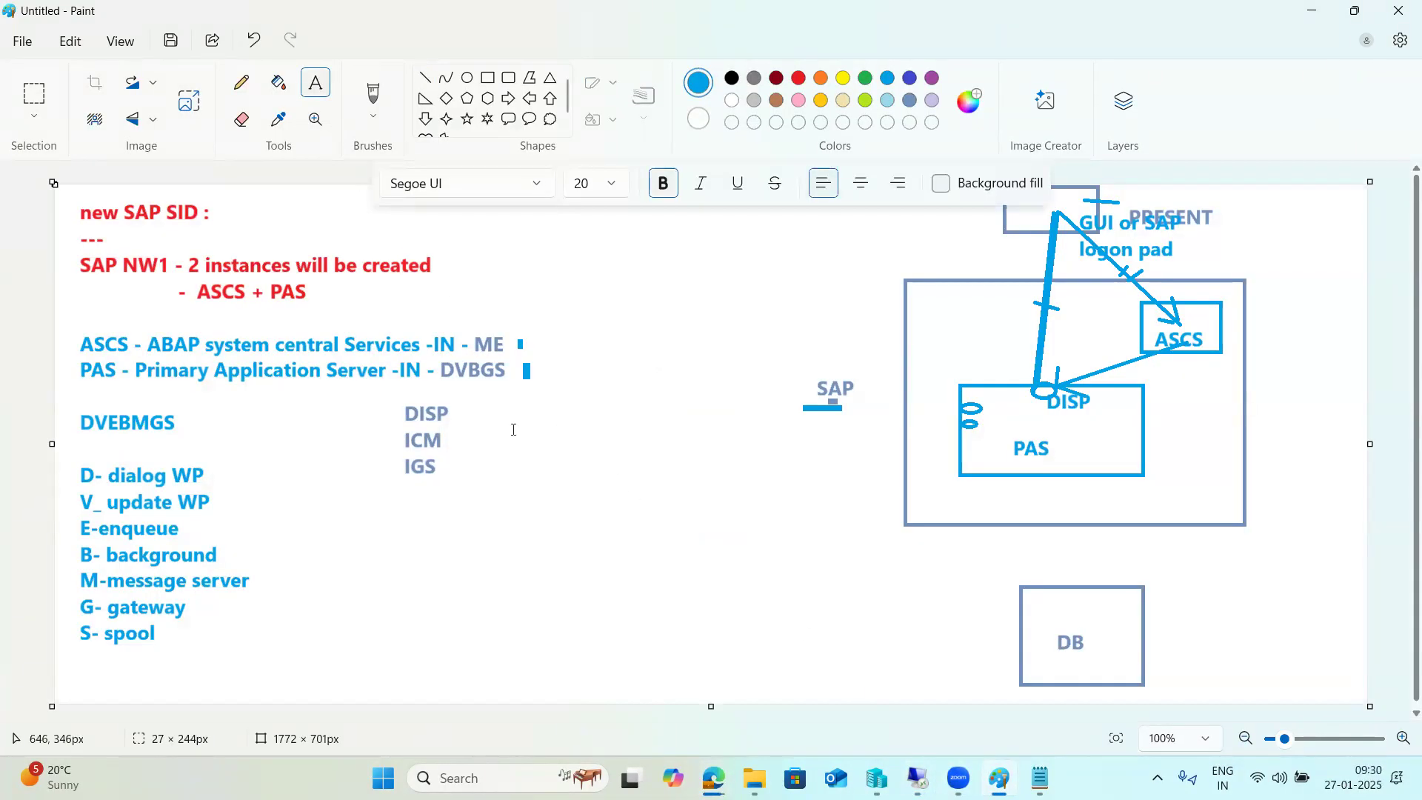
{"action": "left_click_drag", "start_coordinate": [469, 395], "coordinate": [781, 651]}
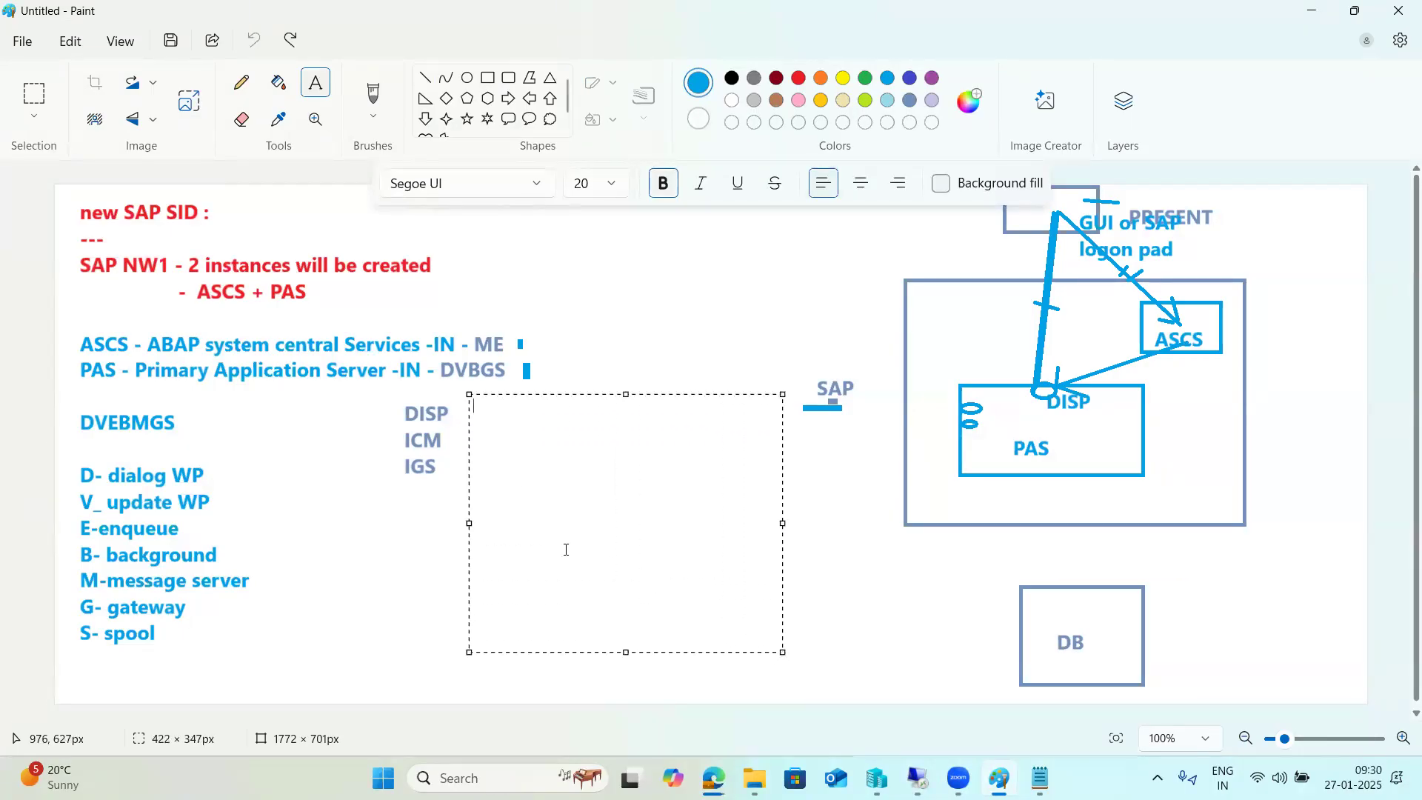
{"action": "key", "text": "ctrl+z"}
{"action": "key", "text": "ctrl+z"}
{"action": "key", "text": "ctrl+z"}
{"action": "key", "text": "ctrl+z"}
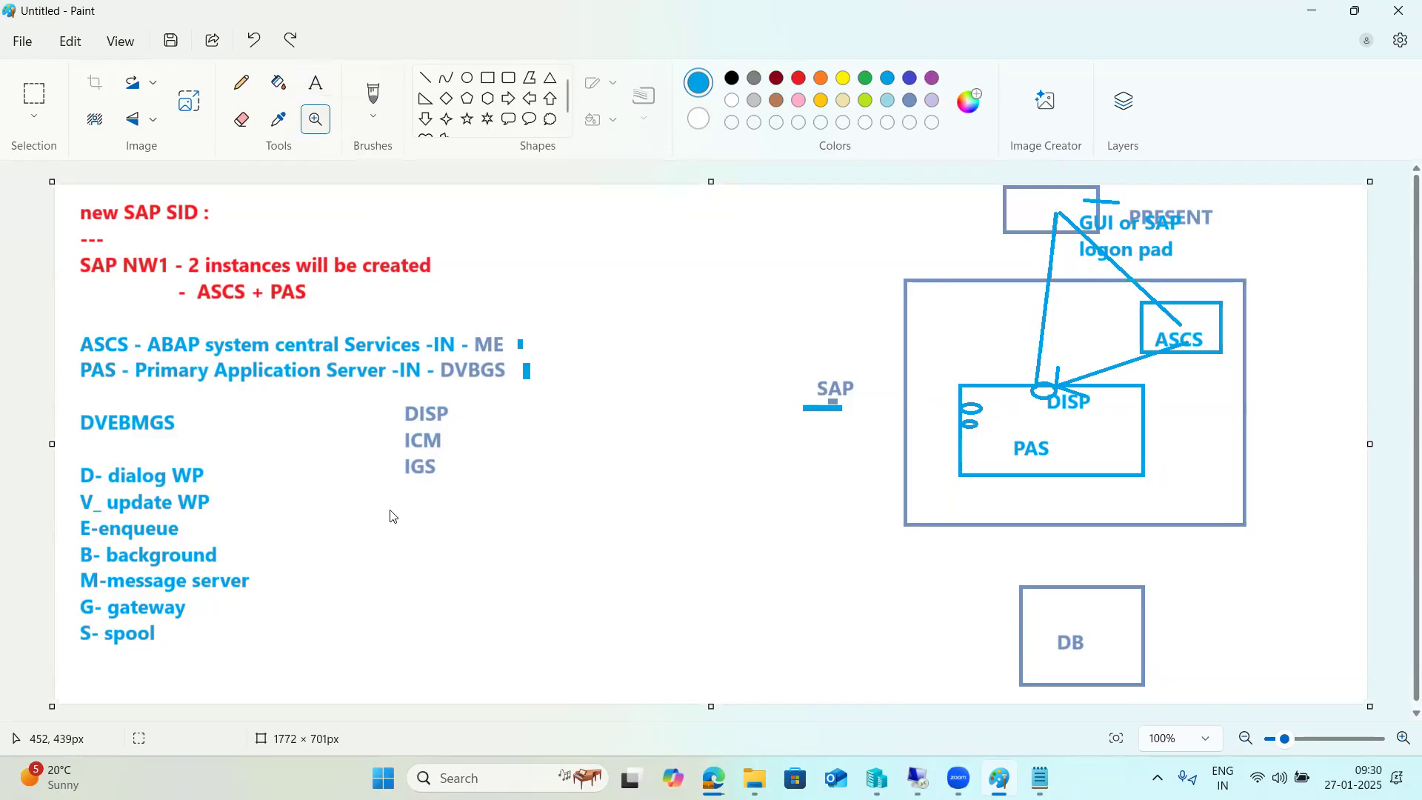
{"action": "key", "text": "ctrl+z"}
{"action": "key", "text": "ctrl+z"}
{"action": "key", "text": "ctrl+z"}
{"action": "key", "text": "ctrl+z"}
{"action": "key", "text": "ctrl+z"}
{"action": "key", "text": "ctrl+z"}
{"action": "key", "text": "ctrl+z"}
{"action": "key", "text": "ctrl+z"}
{"action": "key", "text": "ctrl+z"}
{"action": "key", "text": "ctrl+z"}
{"action": "key", "text": "ctrl+z"}
{"action": "key", "text": "ctrl+z"}
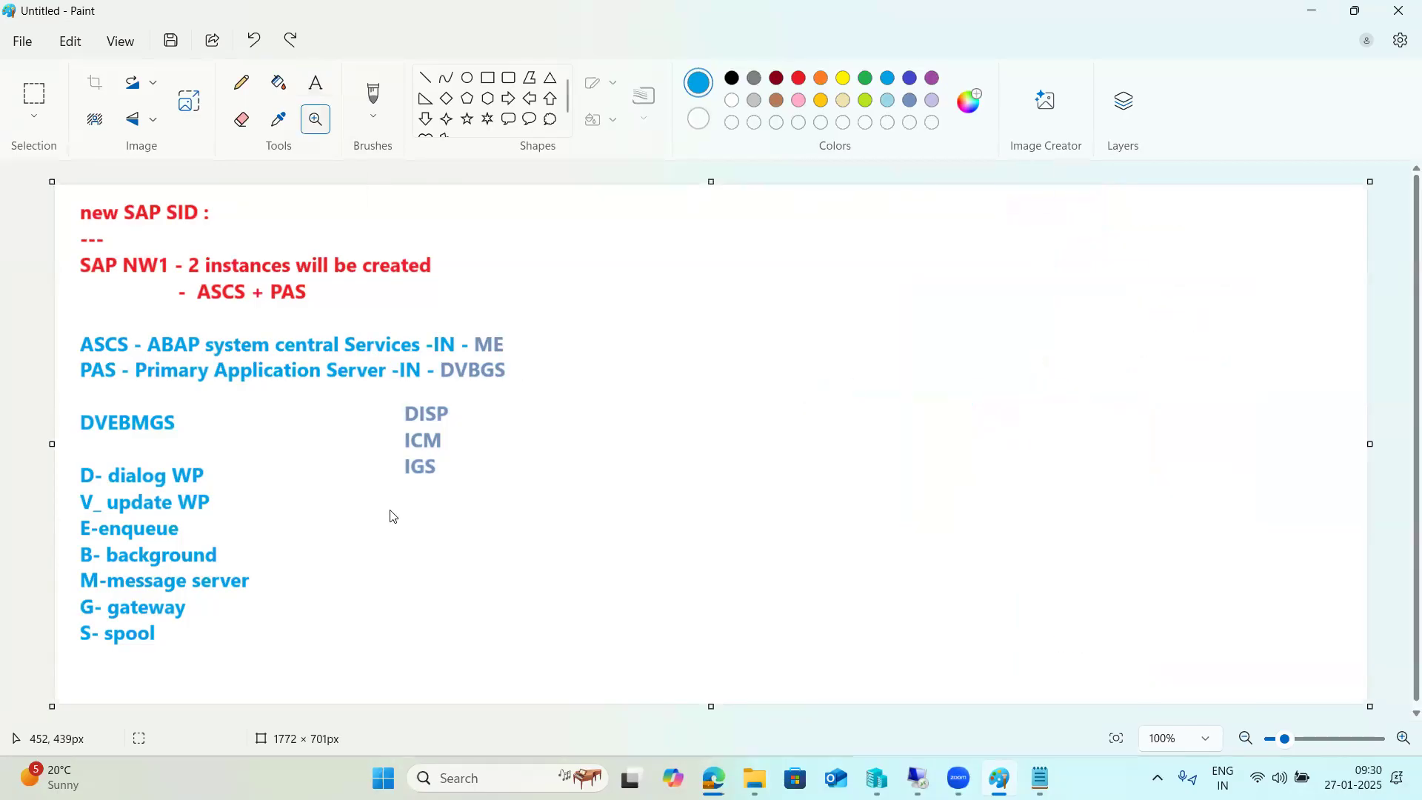
{"action": "key", "text": "ctrl+z"}
{"action": "left_click_drag", "start_coordinate": [546, 231], "coordinate": [685, 382]}
Type OS, SAP, DB and '2 Clients will be created -000,001(Master clients ,it contains master data)'.
{"action": "left_click_drag", "start_coordinate": [851, 494], "coordinate": [1338, 677]}
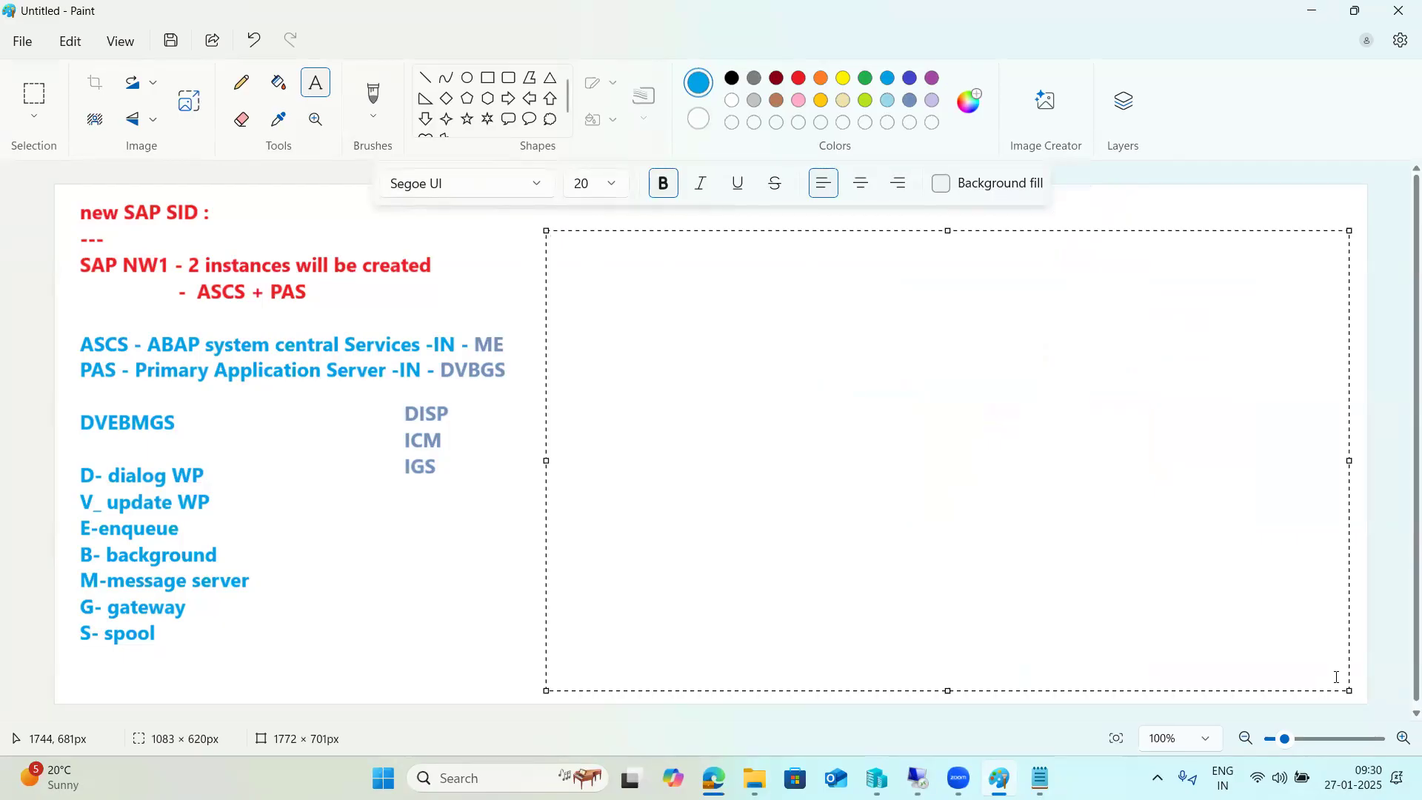
{"action": "type", "text": "OS"}
{"action": "key", "text": "Return"}
{"action": "type", "text": "SAP  "}
{"action": "type", "text": "DB  "}
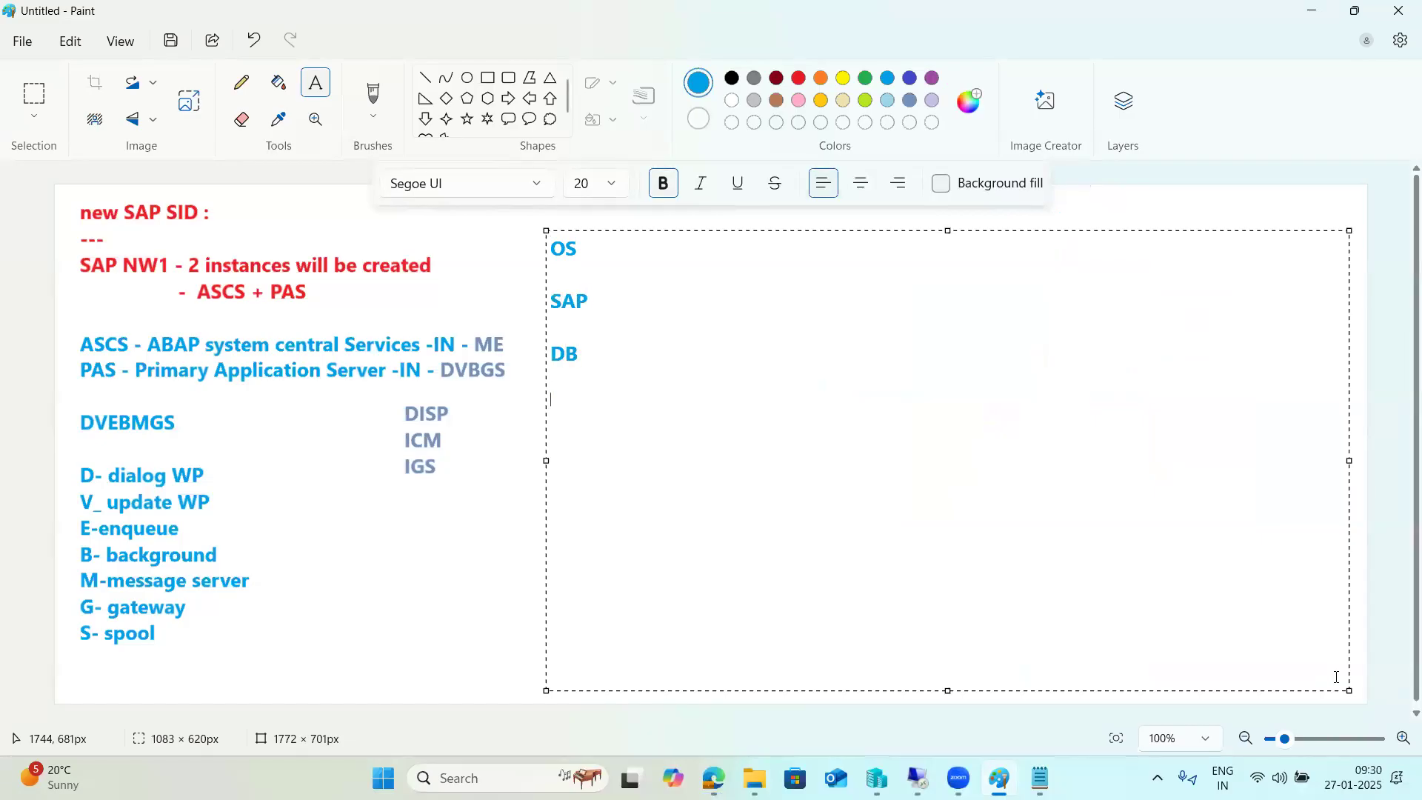
{"action": "type", "text": "2 Clients will be "}
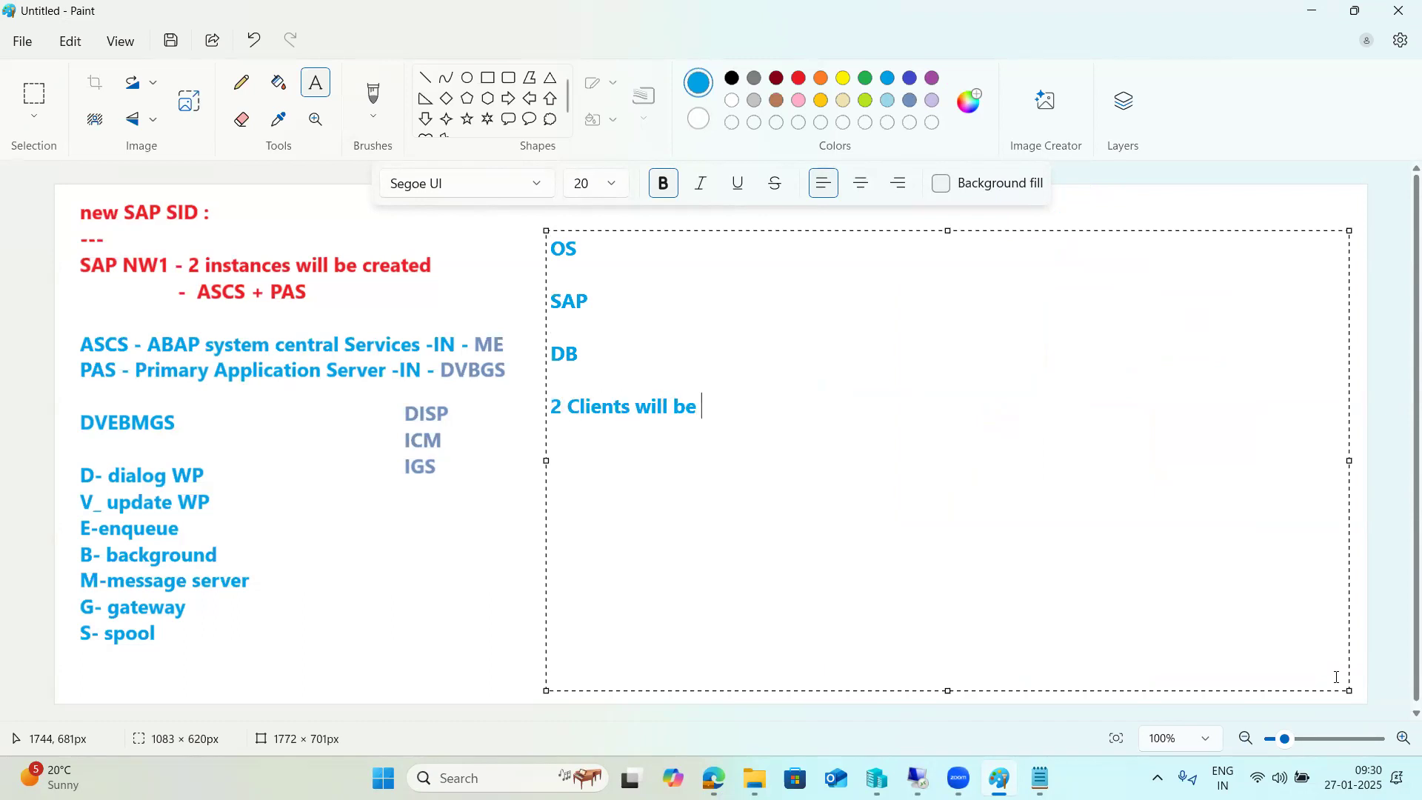
{"action": "type", "text": "created -000,00"}
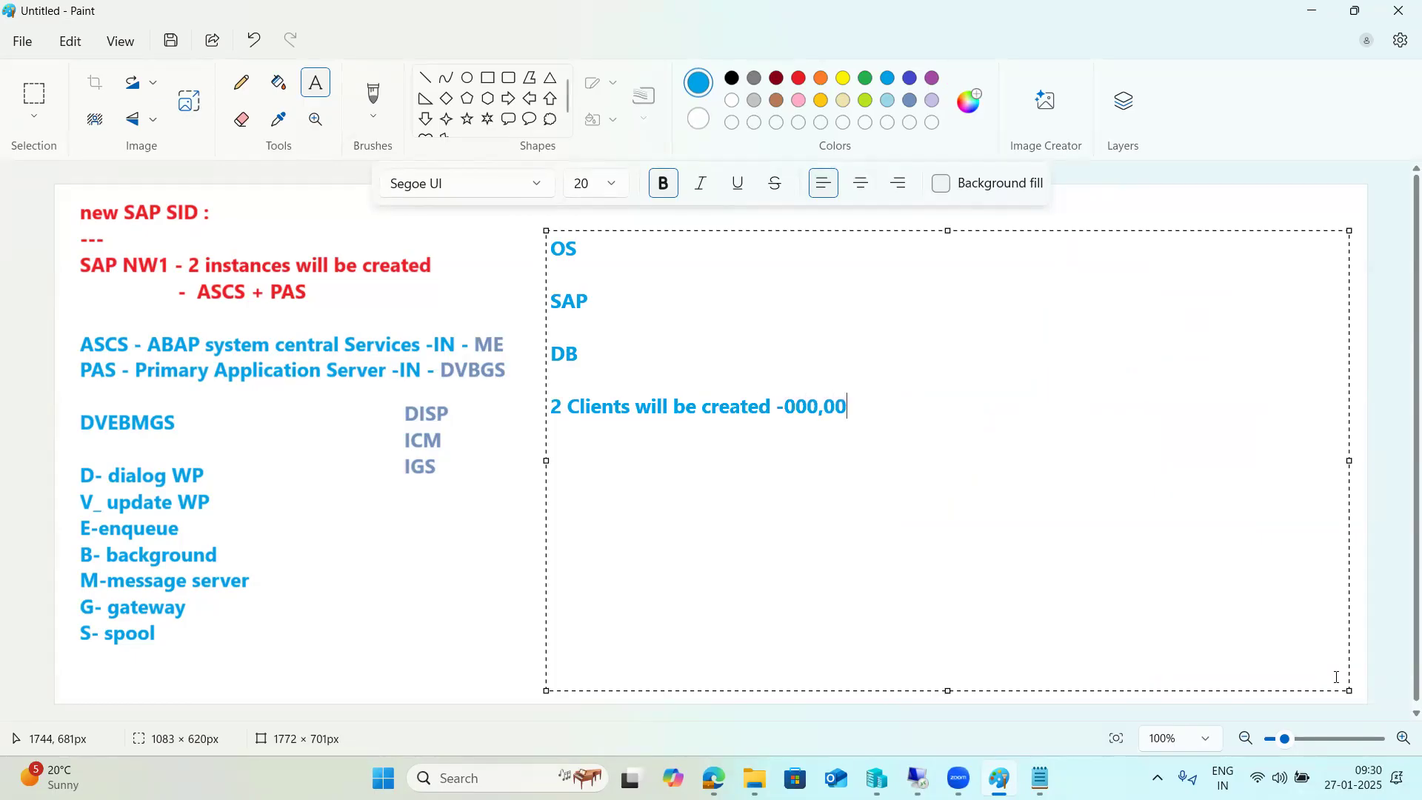
{"action": "type", "text": "1   000-999"}
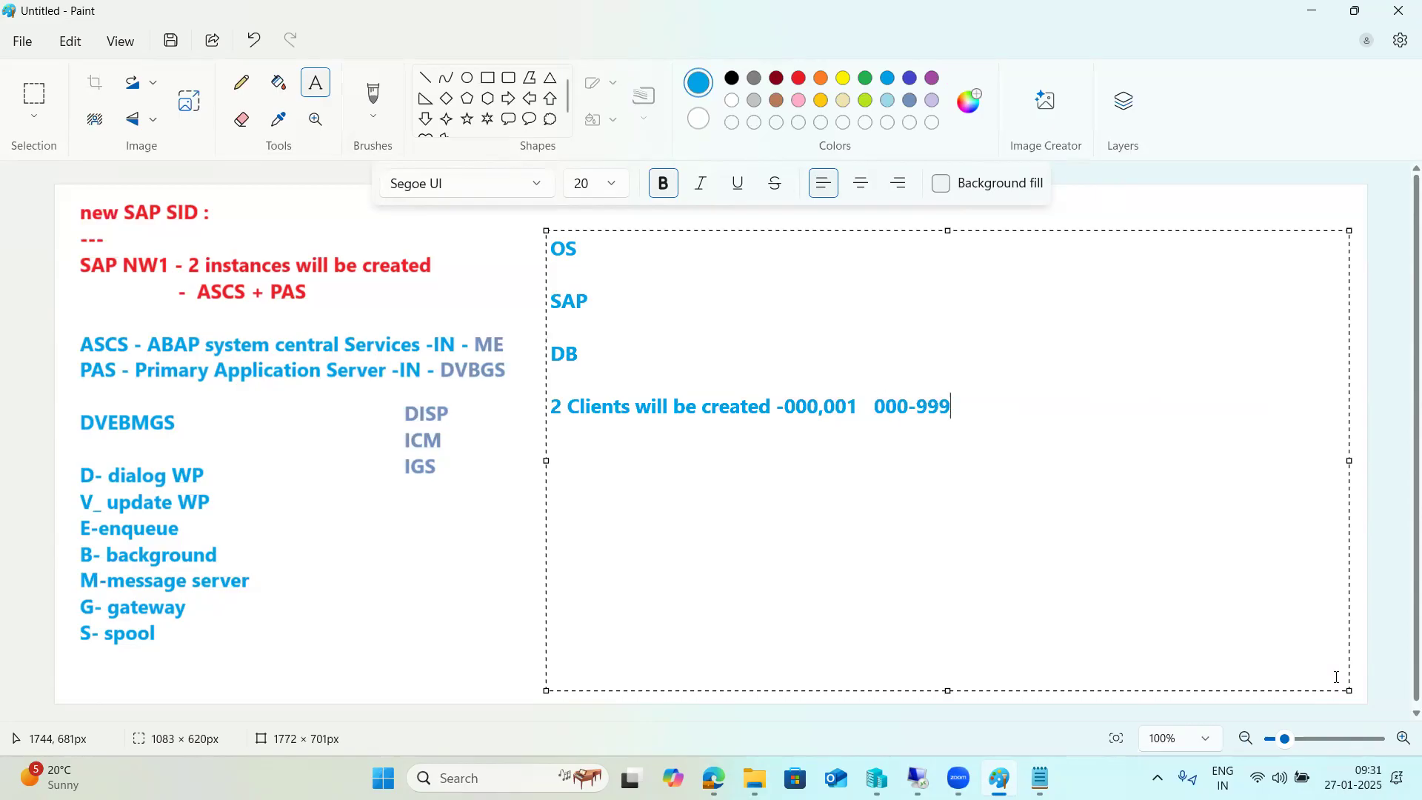
{"action": "key", "text": "BackSpace"}
{"action": "key", "text": "BackSpace"}
{"action": "key", "text": "BackSpace"}
{"action": "key", "text": "BackSpace"}
{"action": "key", "text": "BackSpace"}
{"action": "key", "text": "BackSpace"}
{"action": "key", "text": "BackSpace"}
{"action": "type", "text": "(Master clients ,it contai"}
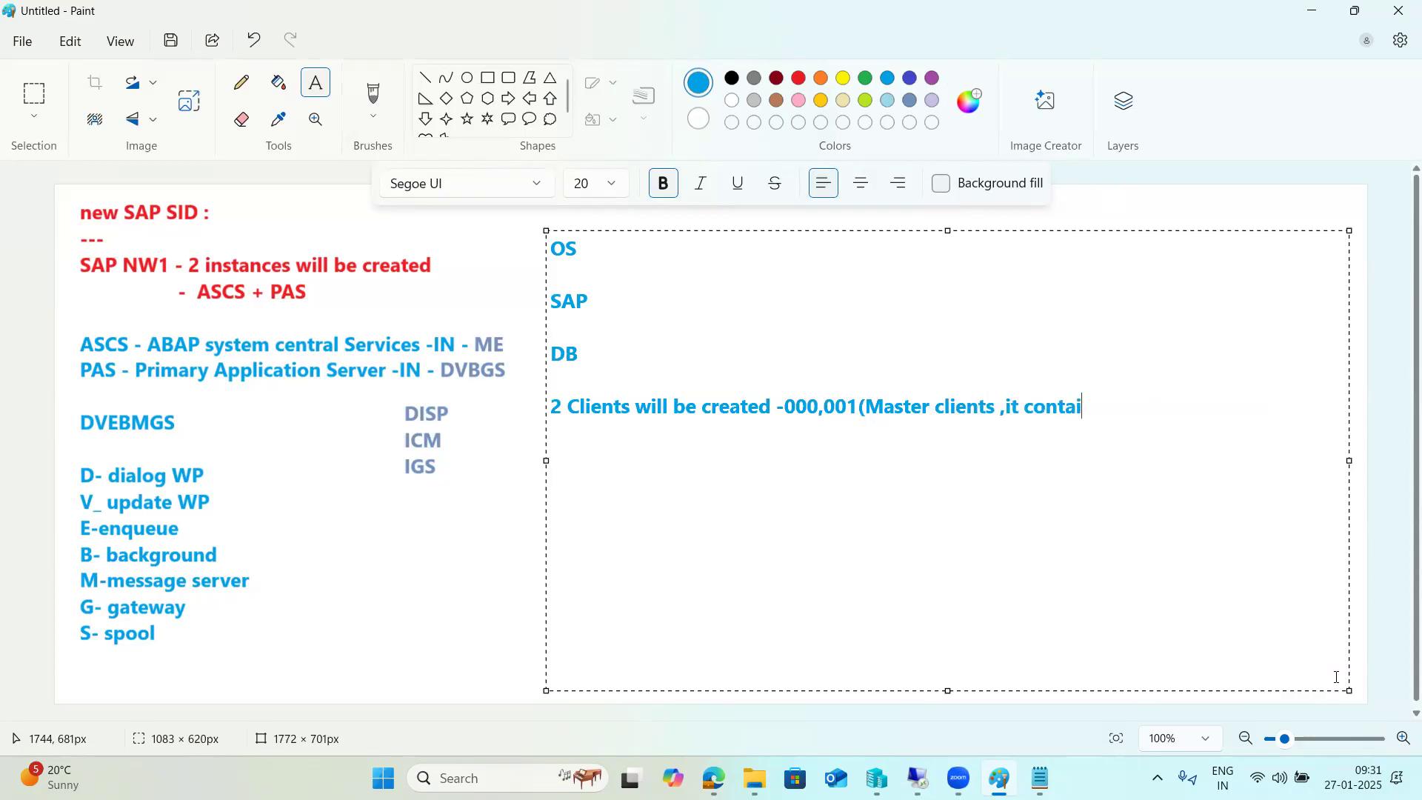
{"action": "type", "text": "ns master data)"}
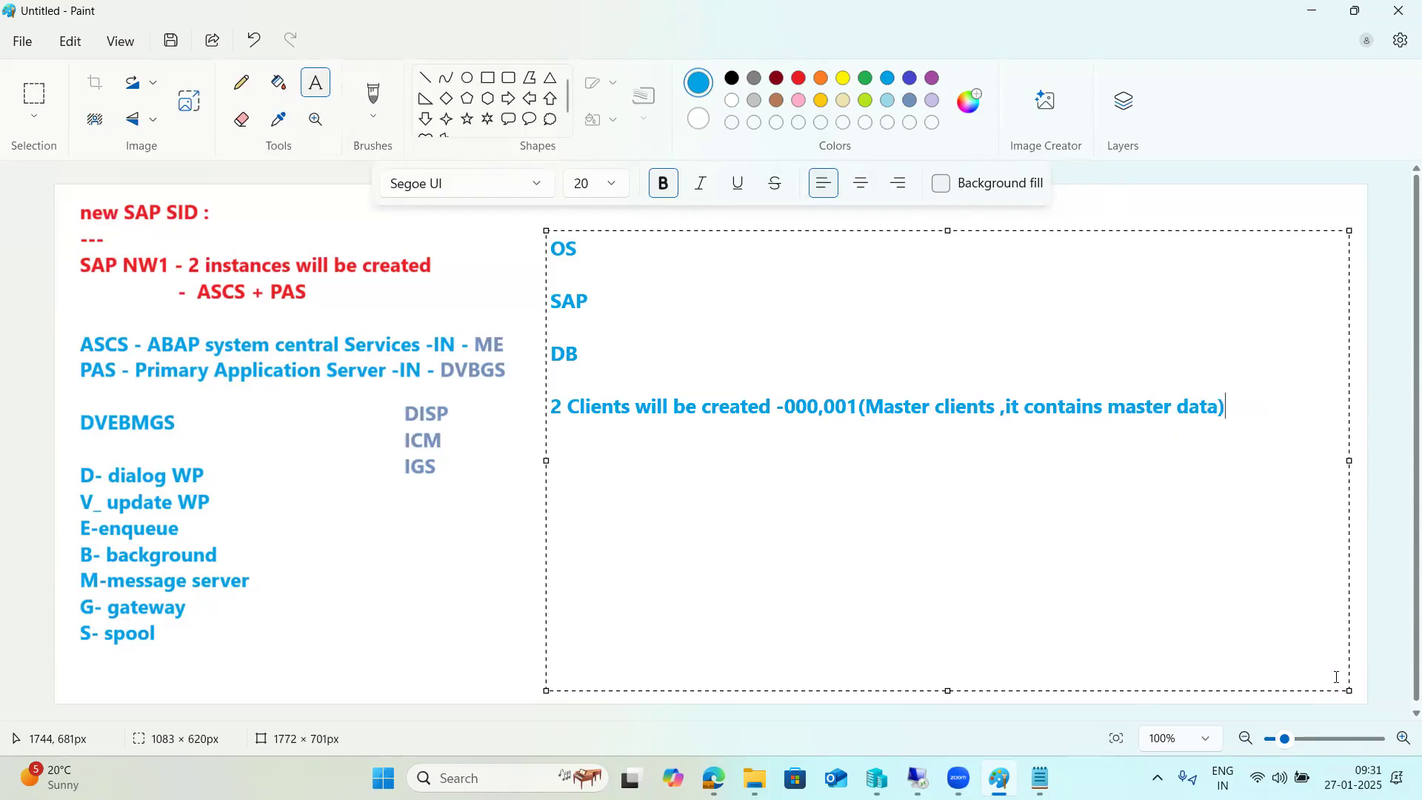
Select parts of the client line to review it, then clear the selection.
{"action": "left_click_drag", "start_coordinate": [790, 407], "coordinate": [1237, 420]}
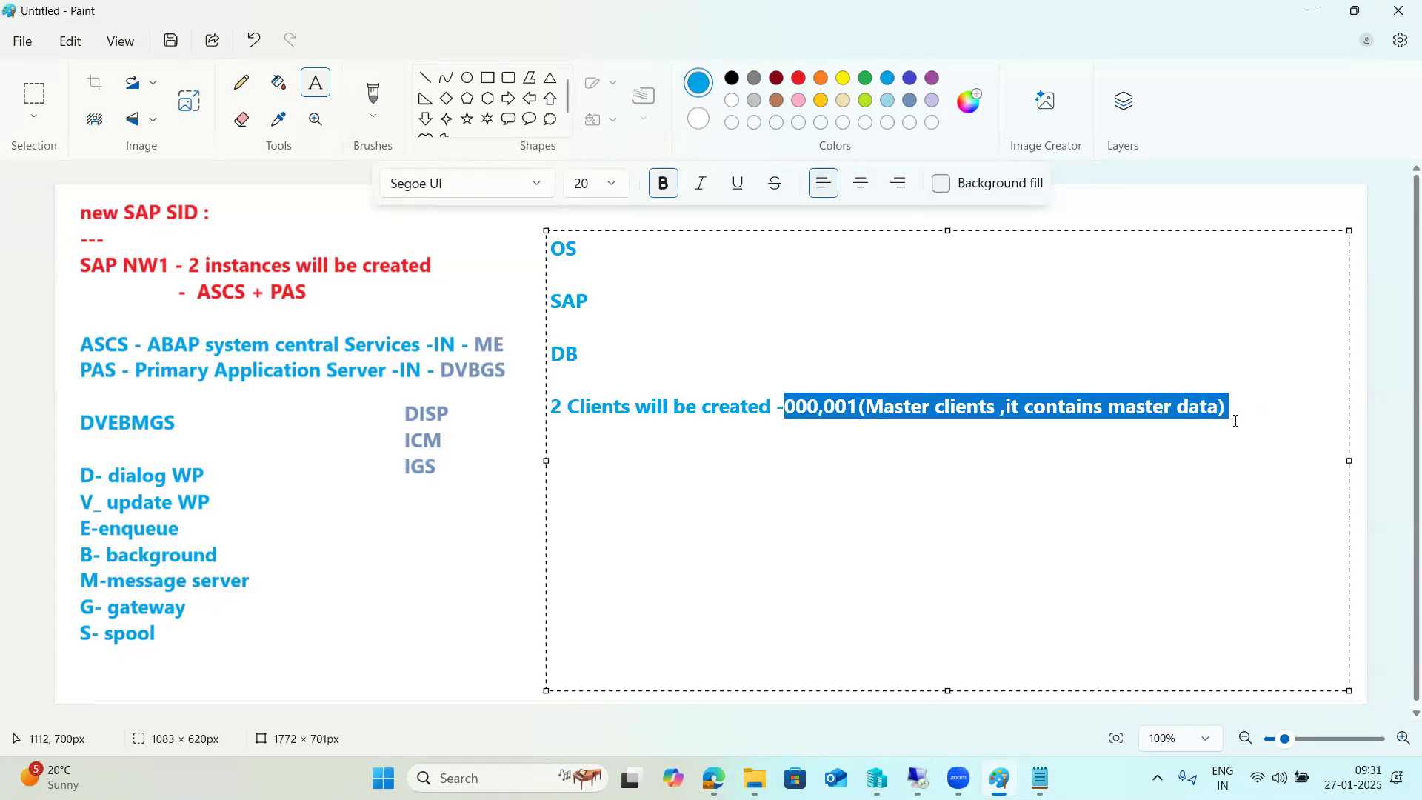
{"action": "left_click", "coordinate": [1215, 421]}
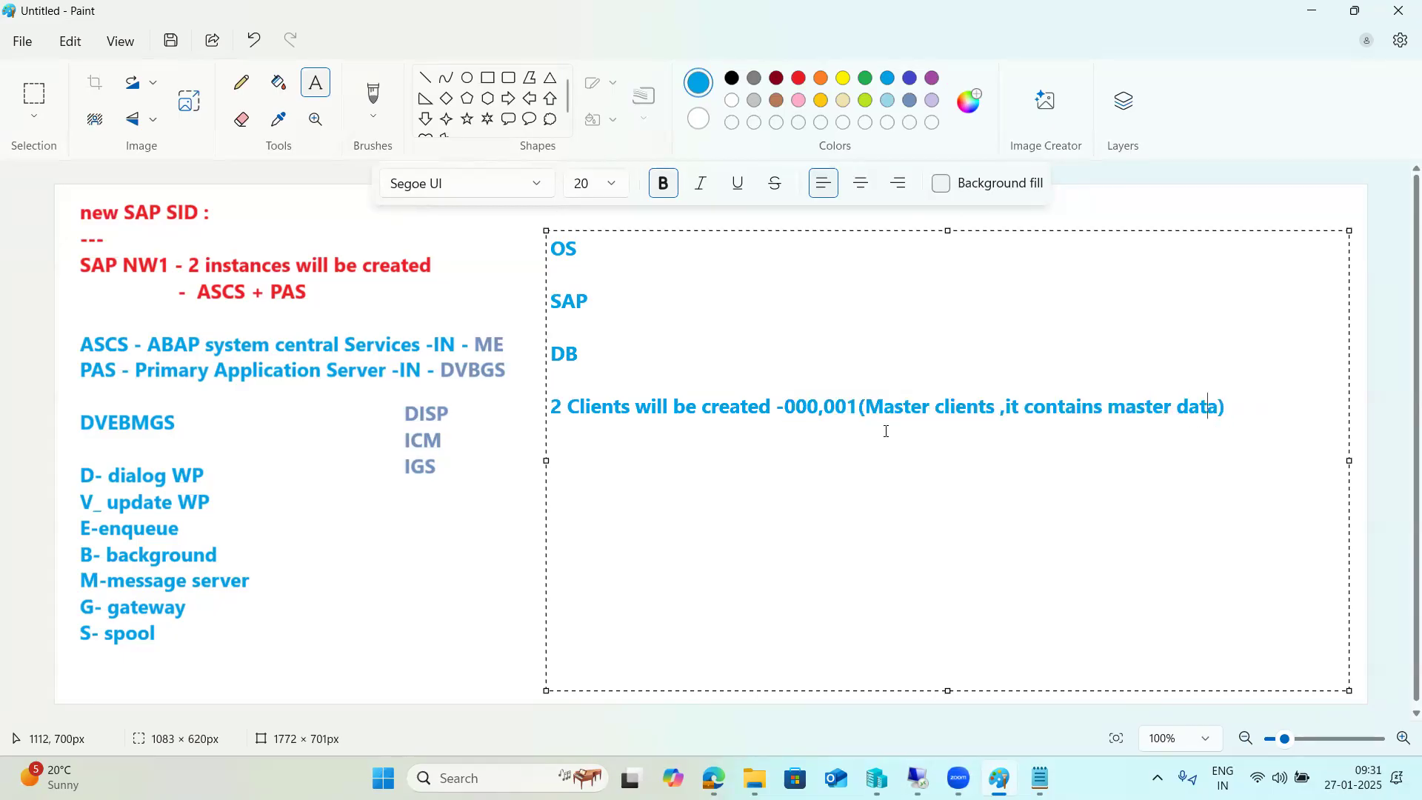
{"action": "left_click_drag", "start_coordinate": [787, 409], "coordinate": [979, 422]}
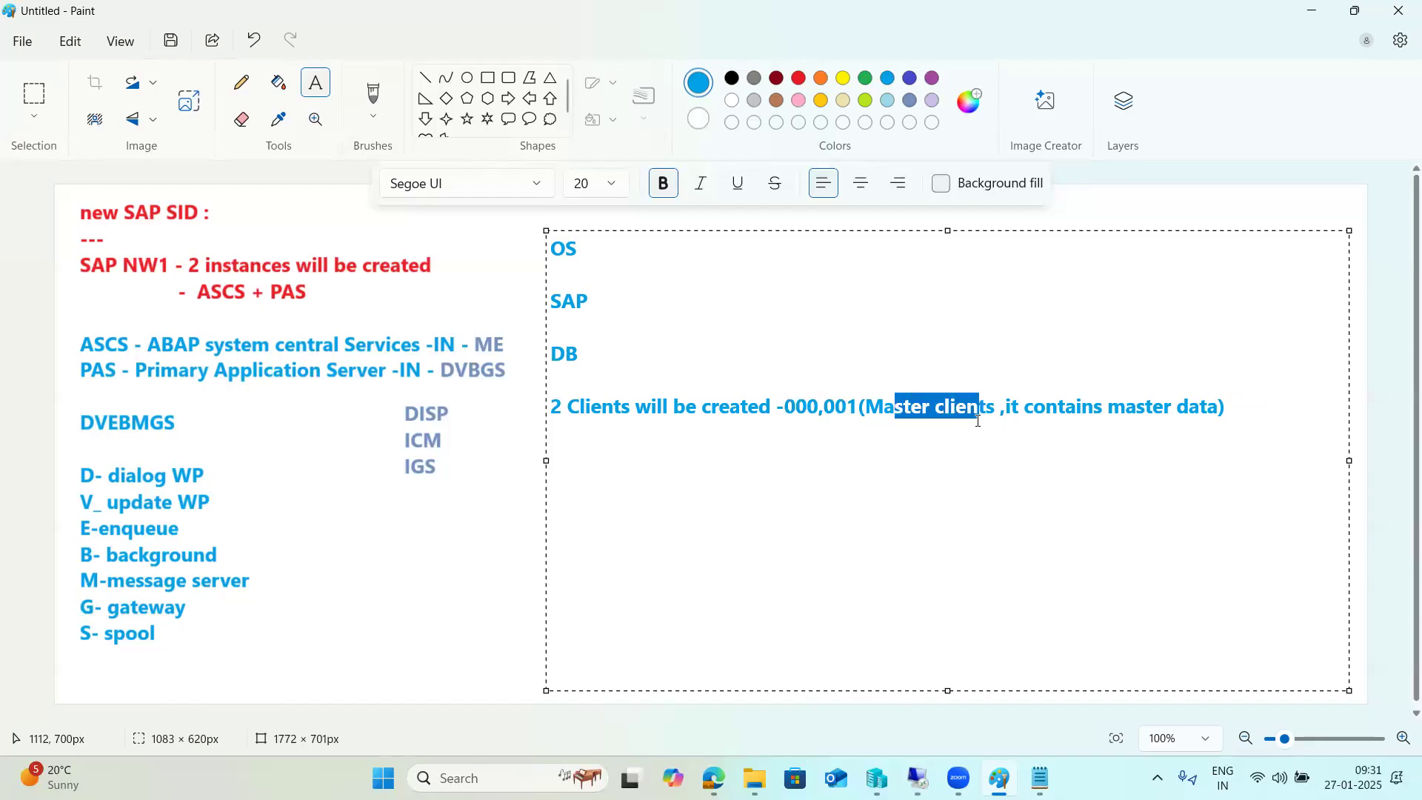
{"action": "left_click", "coordinate": [1251, 410]}
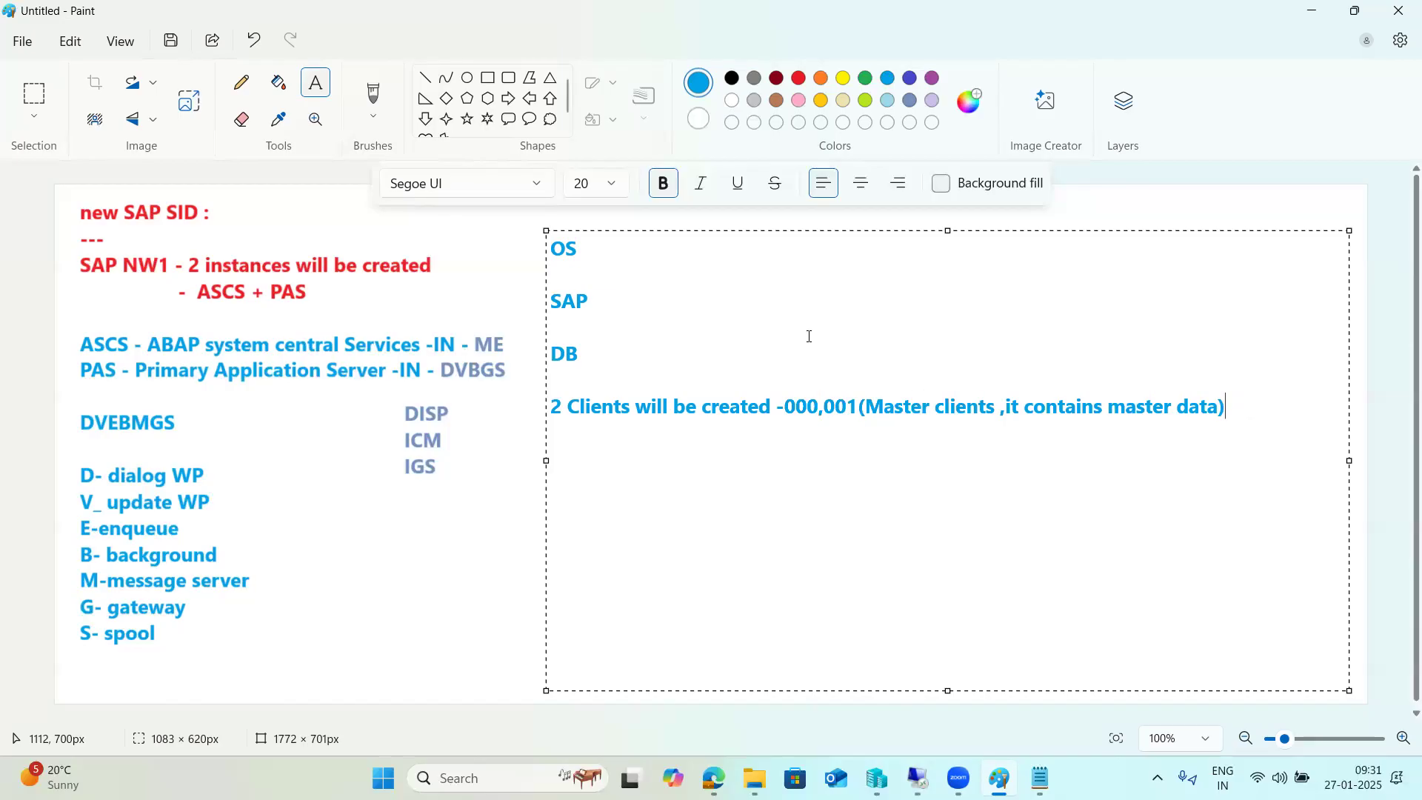
Append '--SAP*/DDIC -' after SAP on the notes' SAP line.
{"action": "type", "text": "--SAP*/D"}
{"action": "type", "text": "DIC -"}
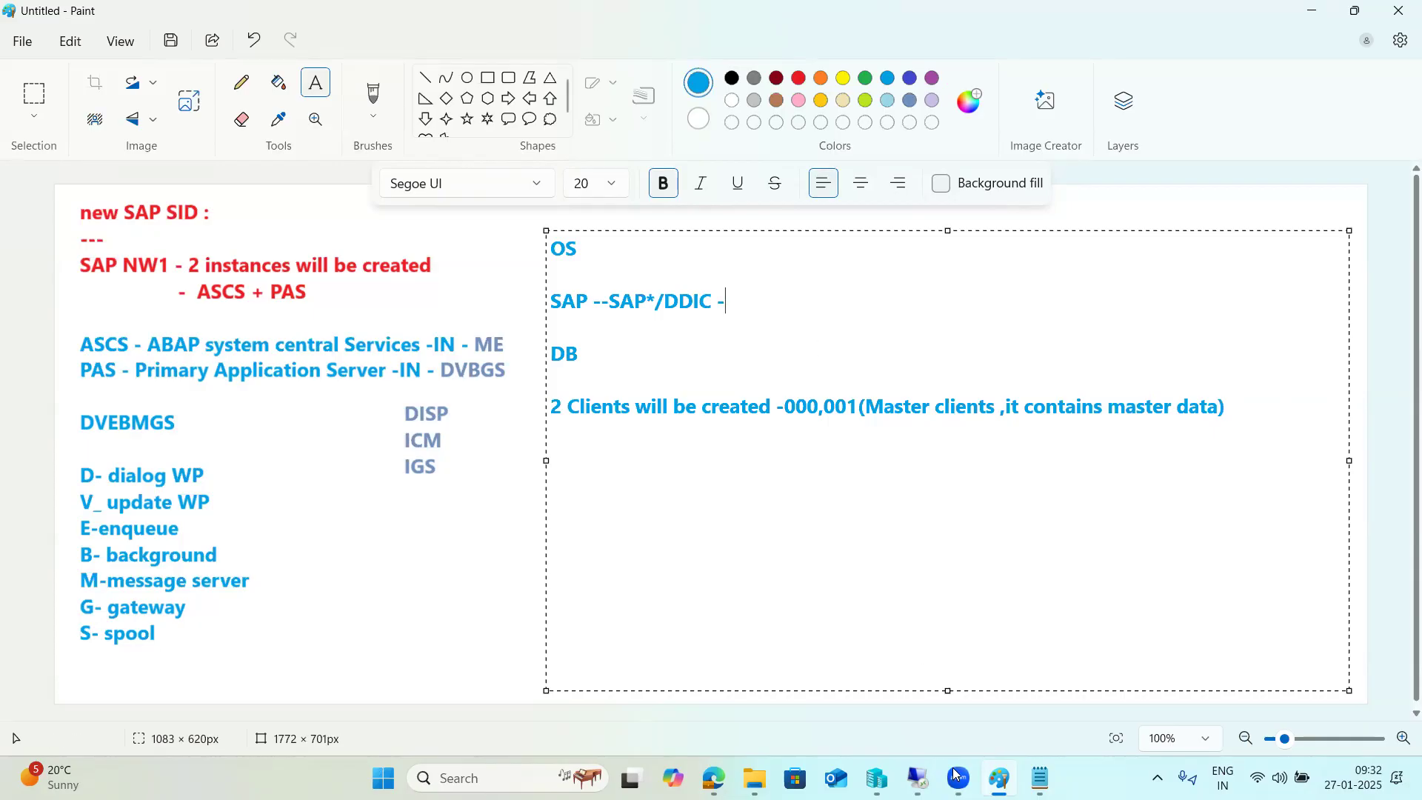
On the remote NW1 client 001 logon, enter user DDIC and submit the logon.
{"action": "mouse_move", "coordinate": [919, 771]}
{"action": "left_click", "coordinate": [812, 662]}
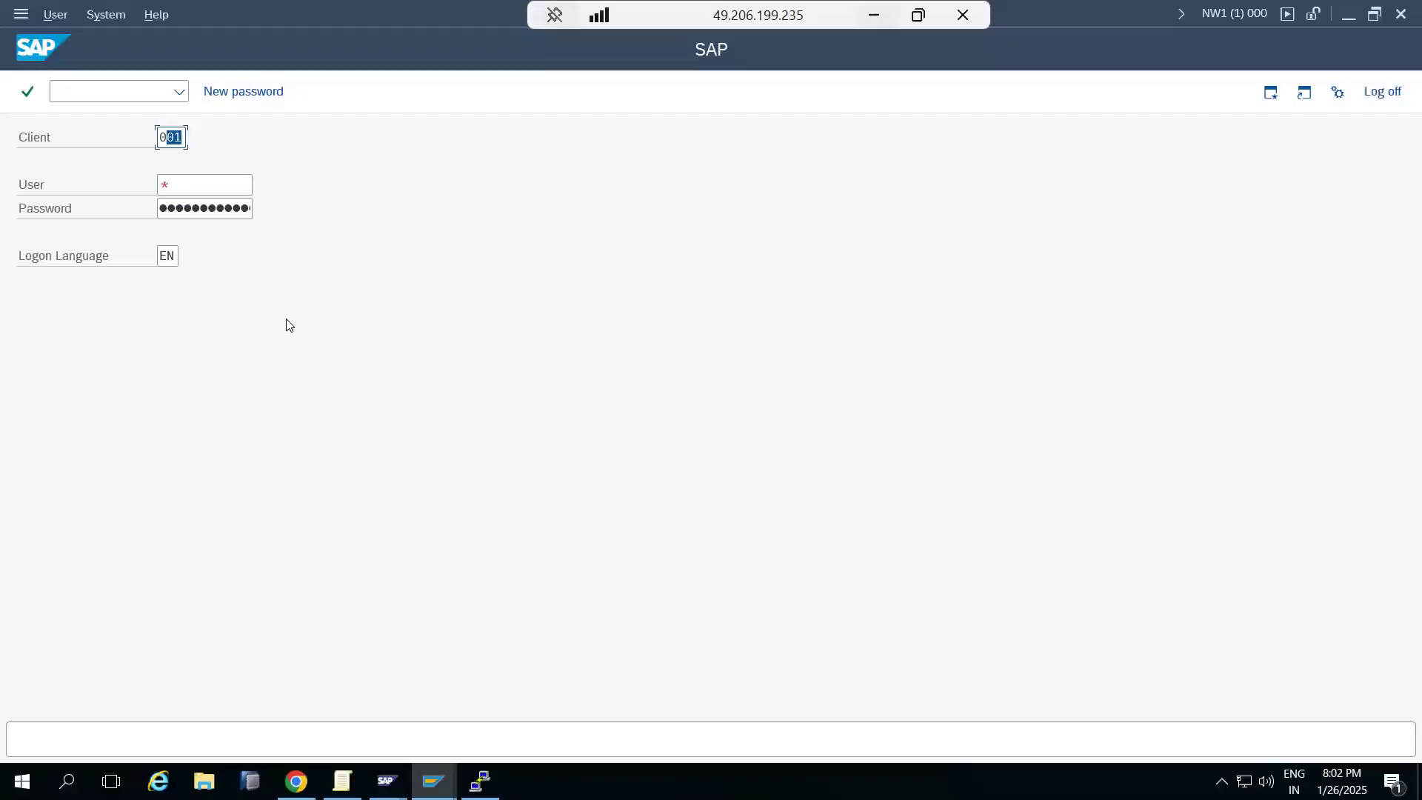
{"action": "left_click", "coordinate": [179, 187]}
{"action": "type", "text": "ddic"}
{"action": "key", "text": "Tab"}
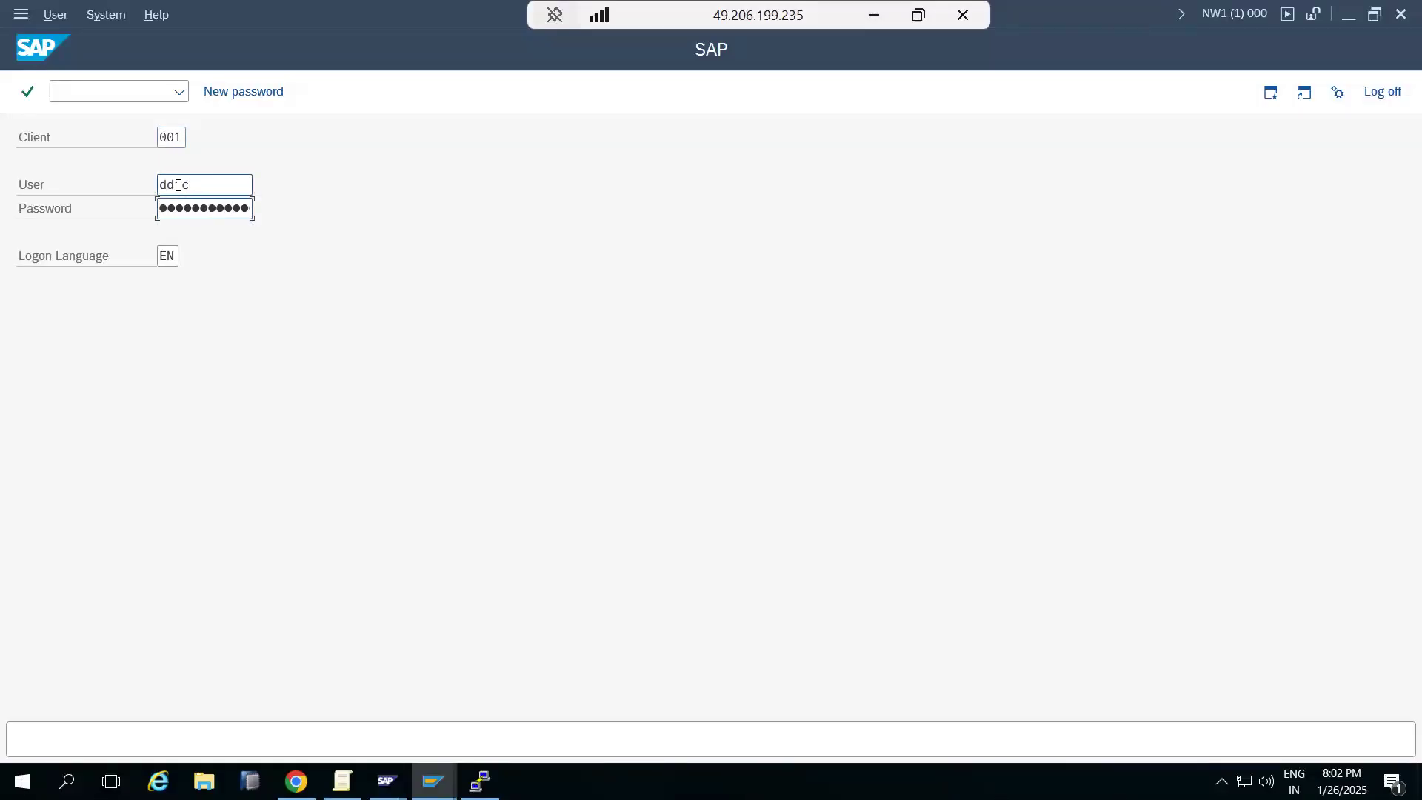
{"action": "key", "text": "Return"}
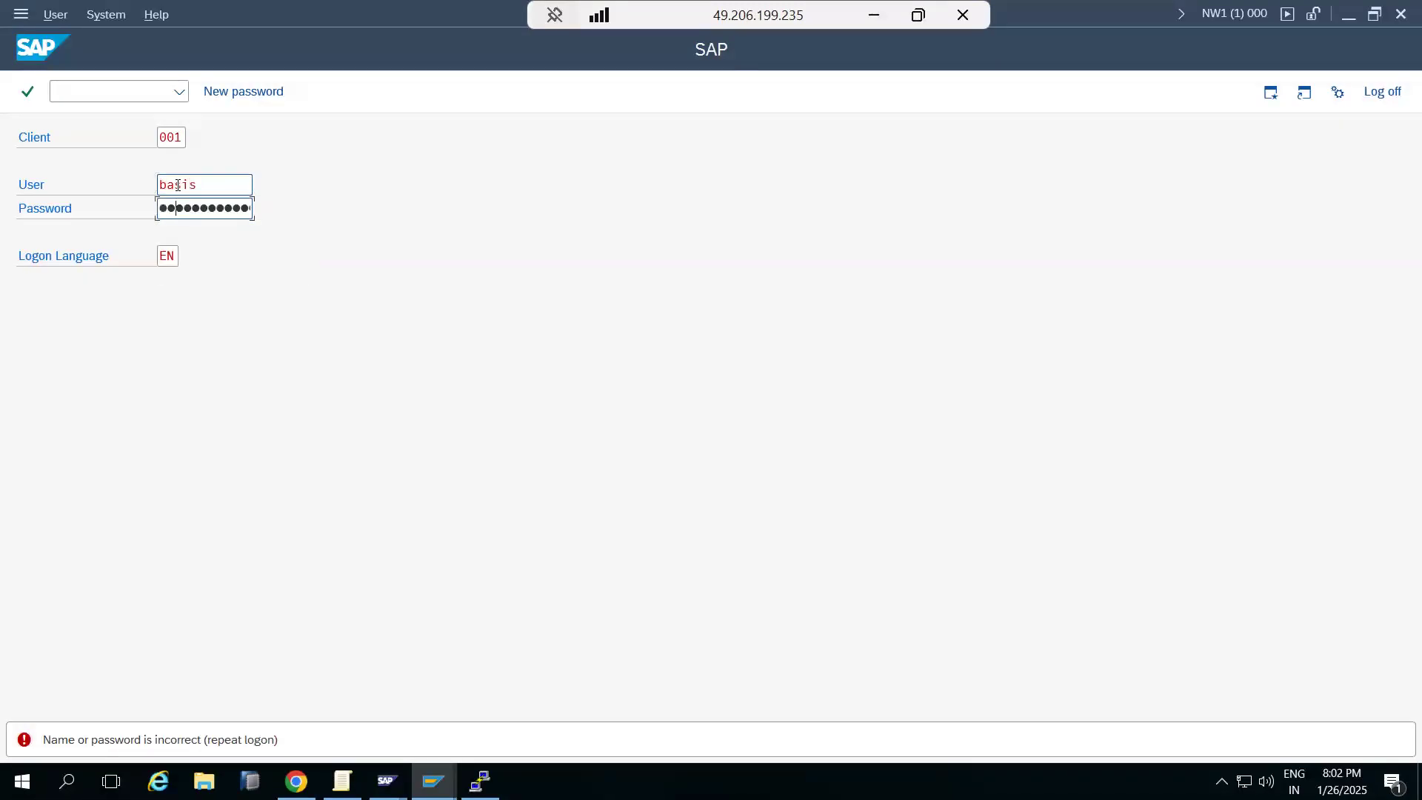
Submit the client 001 logon again to reach the SAP Easy Access menu.
{"action": "left_click", "coordinate": [178, 185]}
{"action": "key", "text": "Return"}
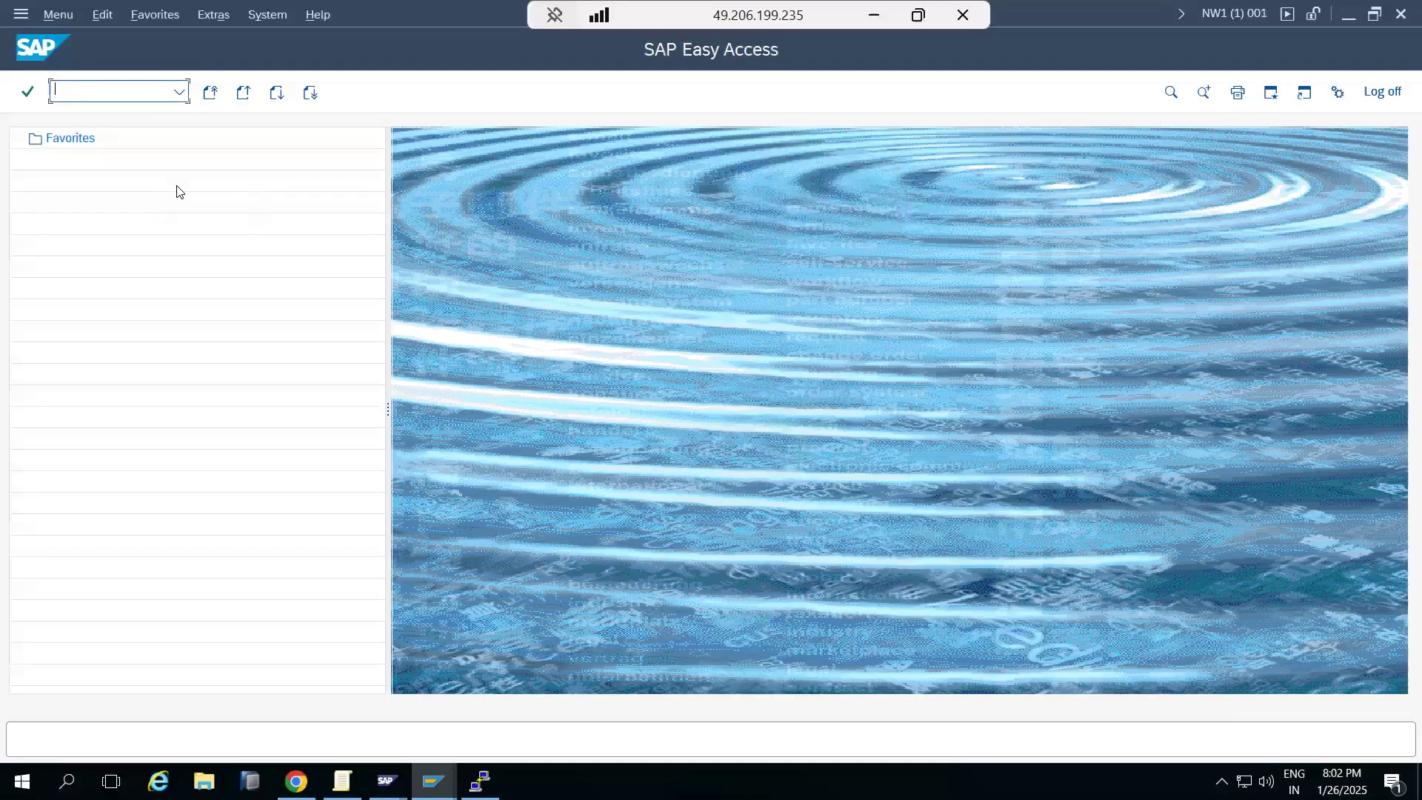
Open user DDIC for change in transaction SU01.
{"action": "type", "text": "s"}
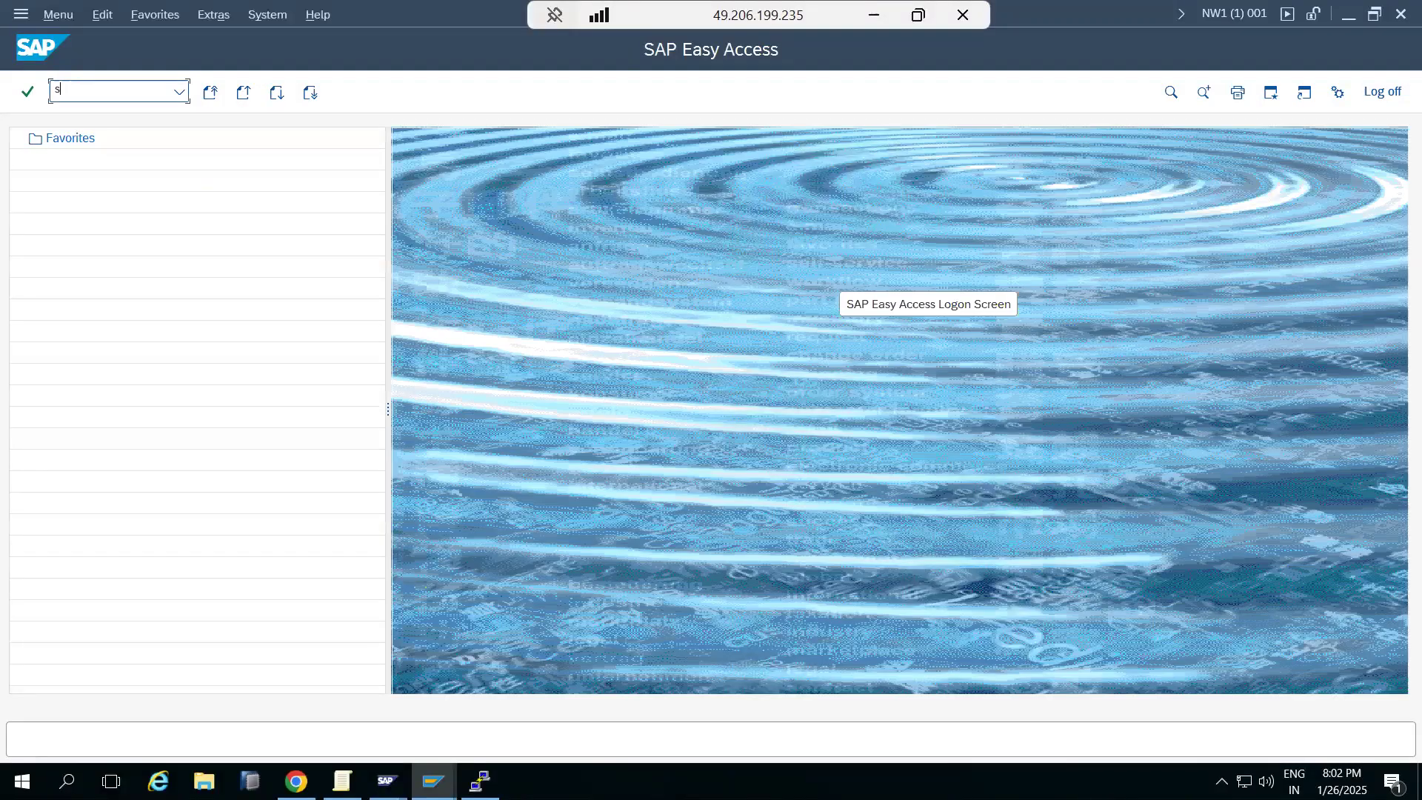
{"action": "type", "text": "u01"}
{"action": "key", "text": "Return"}
{"action": "type", "text": "ddic"}
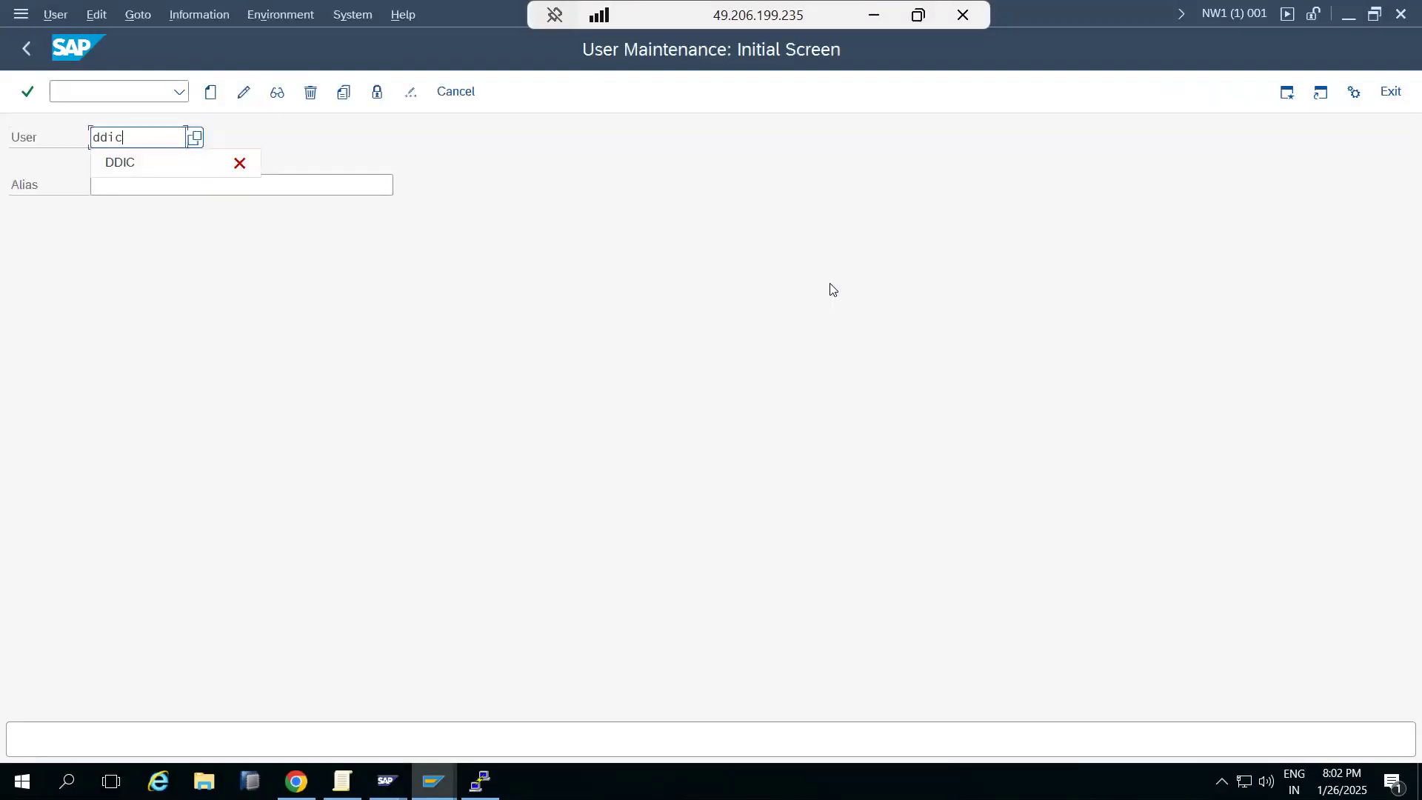
{"action": "left_click", "coordinate": [244, 93]}
Set DDIC's user type to Service, enter and repeat a new password, and save.
{"action": "left_click", "coordinate": [244, 215]}
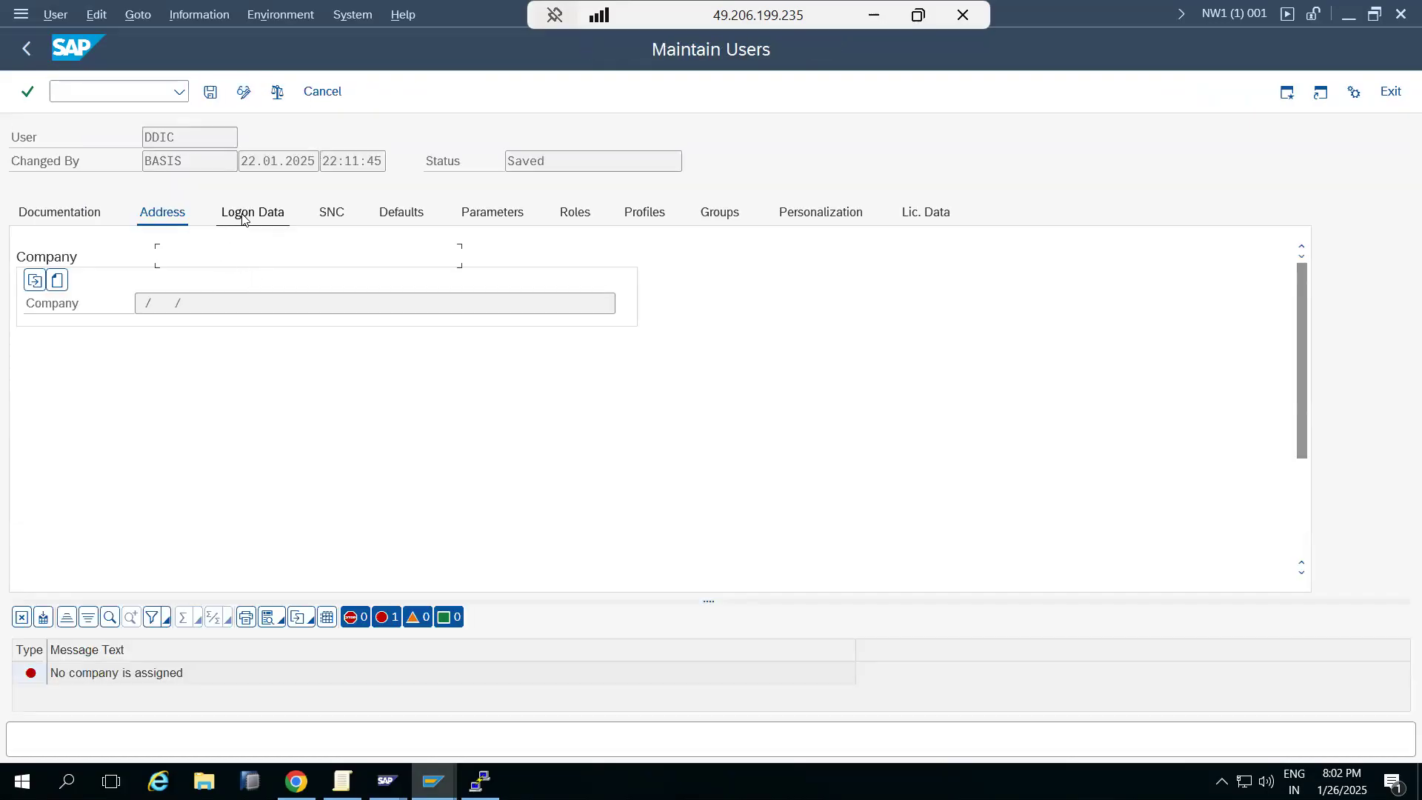
{"action": "left_click", "coordinate": [207, 285]}
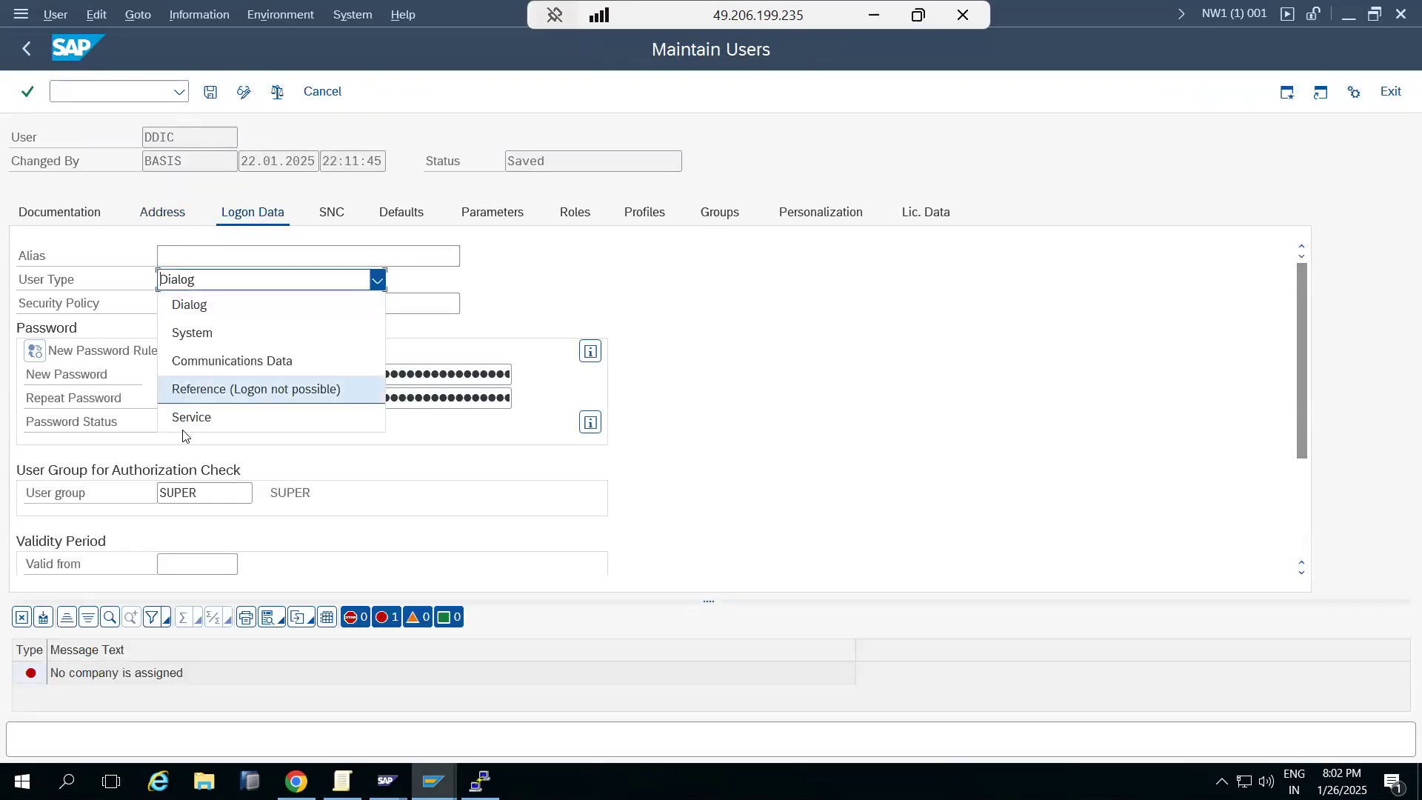
{"action": "left_click", "coordinate": [182, 419]}
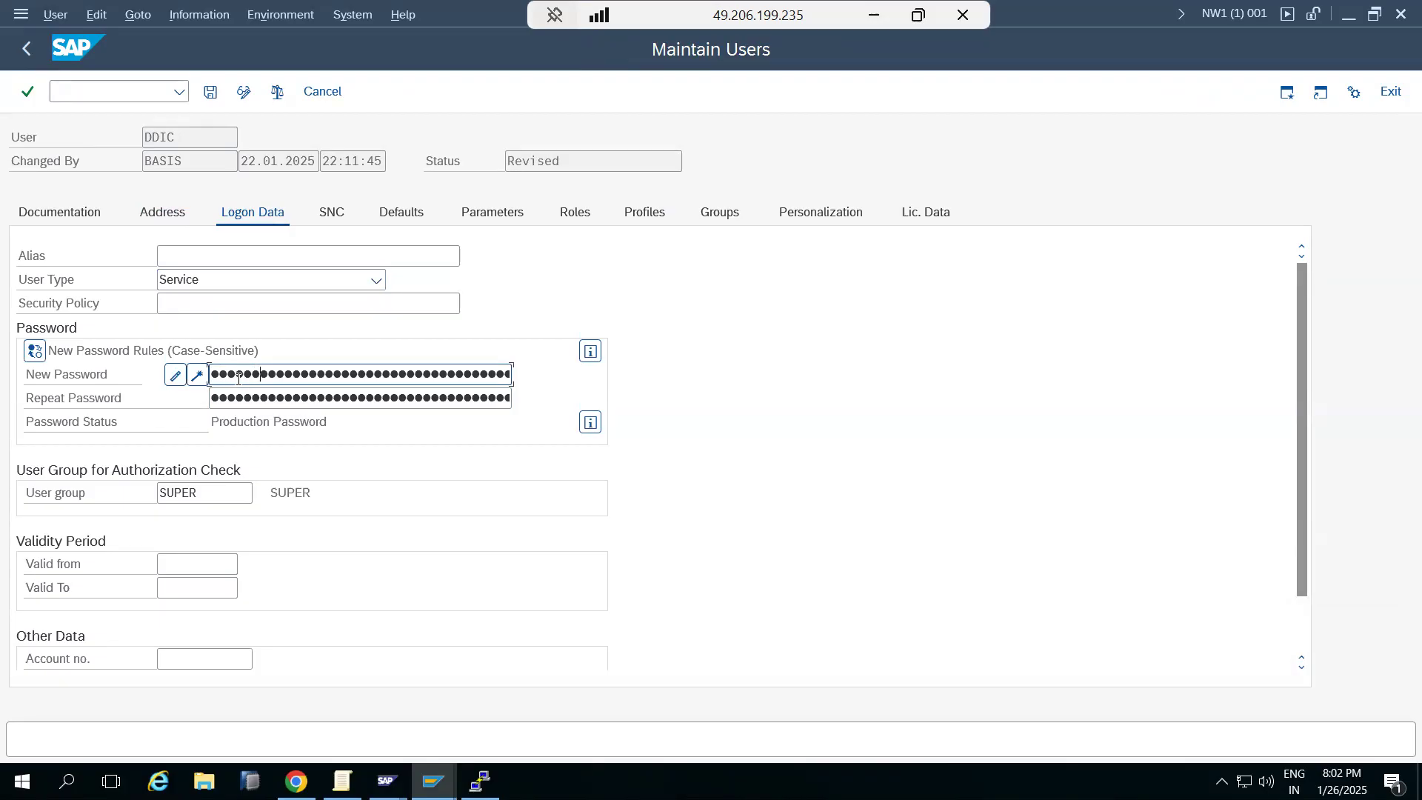
{"action": "key", "text": "Tab"}
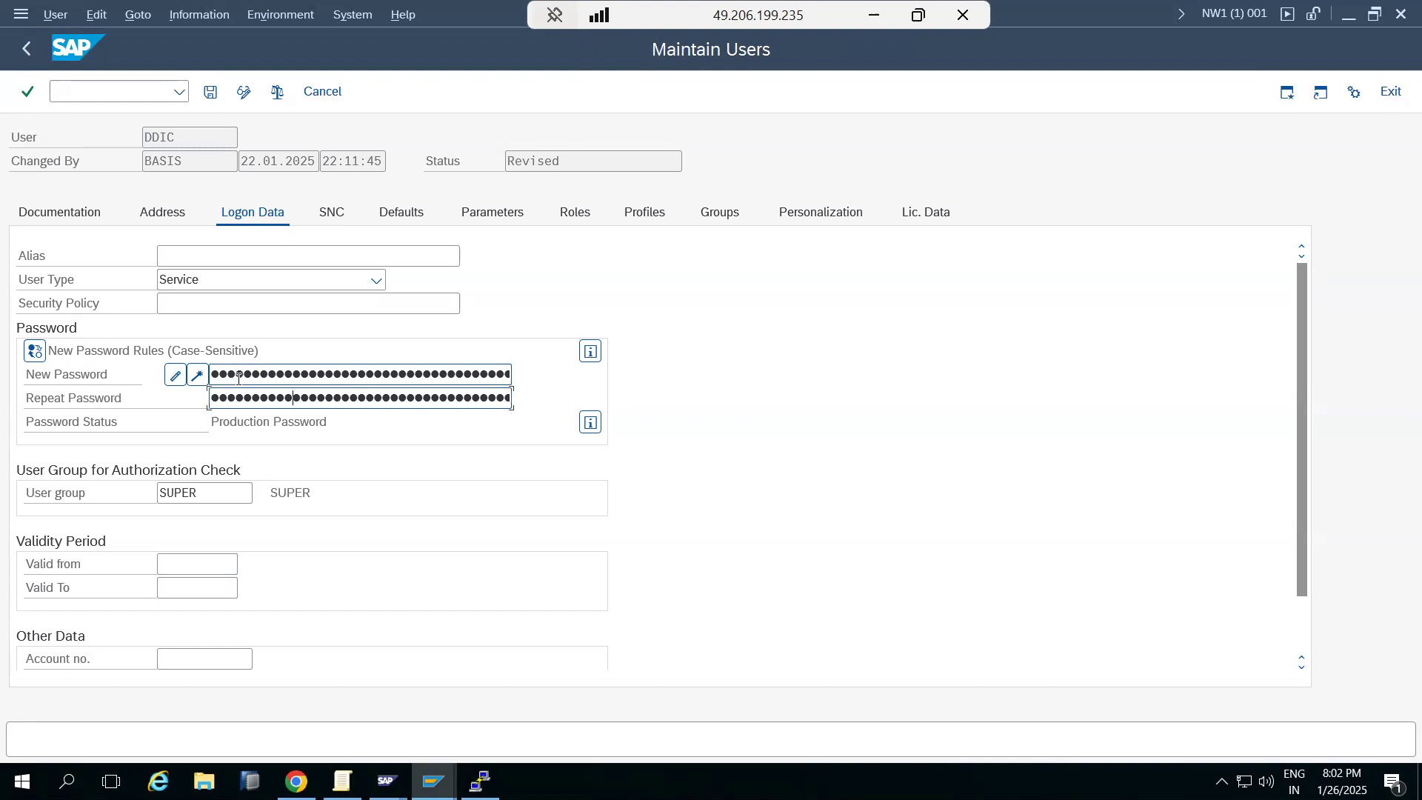
{"action": "left_click", "coordinate": [210, 92]}
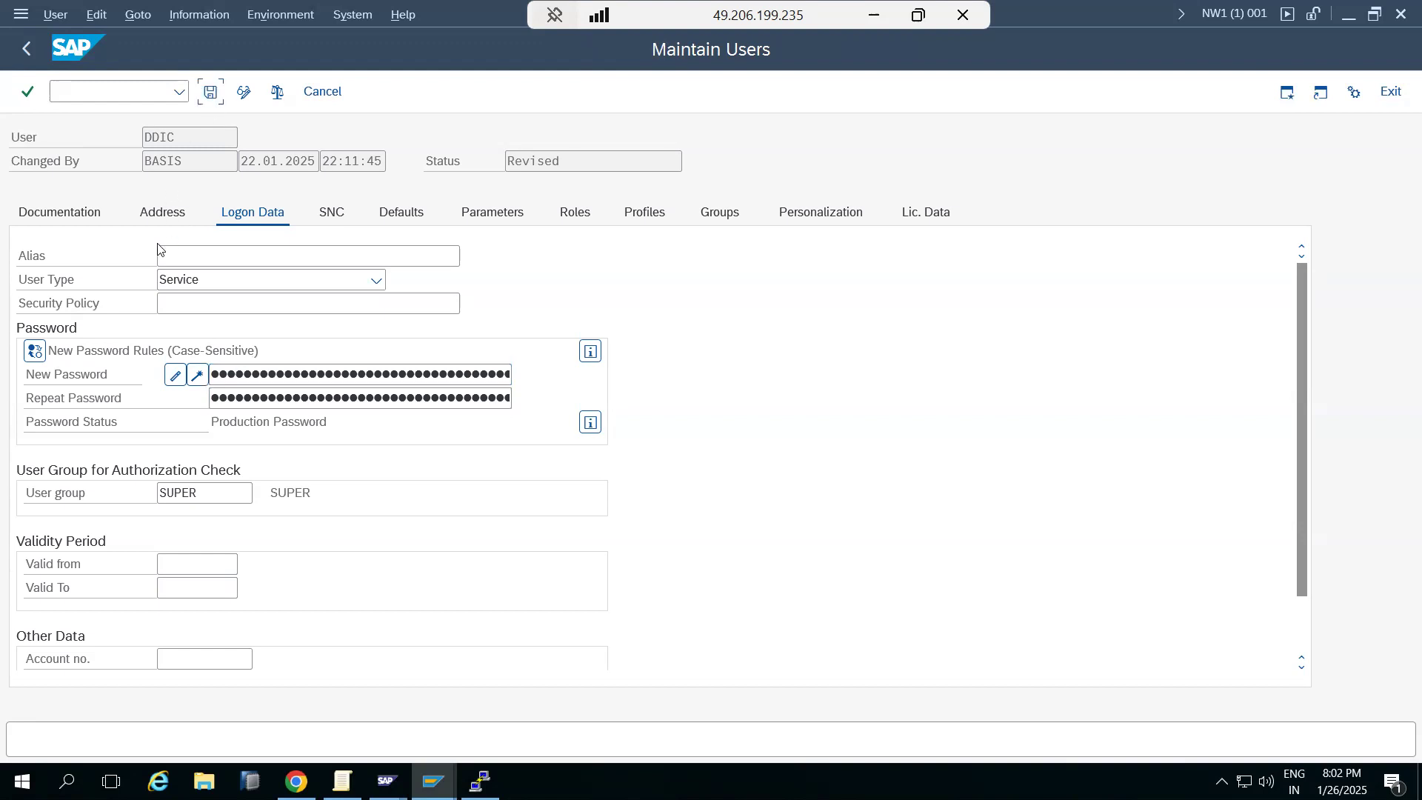
Log off, reopen the SAP NW1 connection, and enter user DDIC on the logon screen.
{"action": "left_click", "coordinate": [1401, 13]}
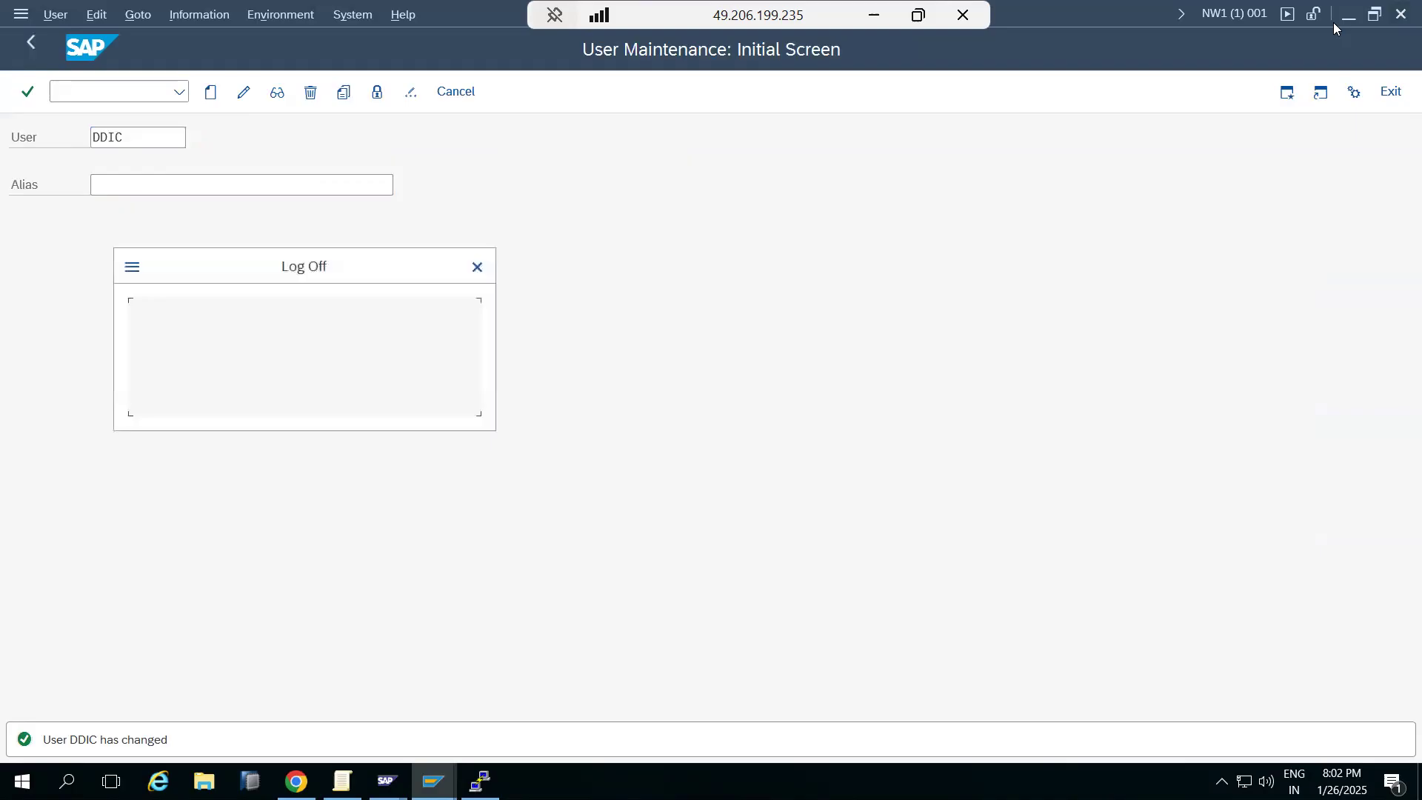
{"action": "left_click", "coordinate": [219, 392]}
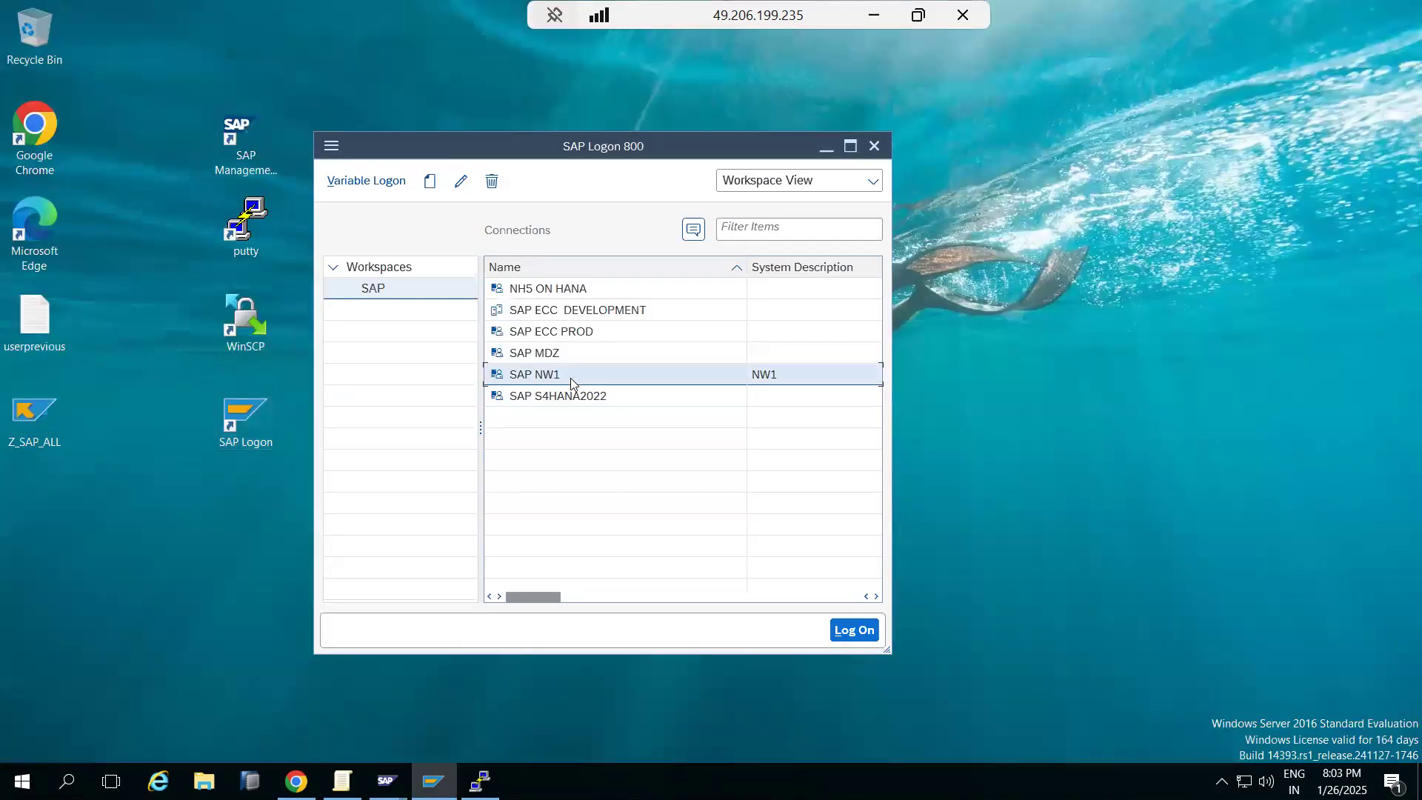
{"action": "double_click", "coordinate": [543, 377]}
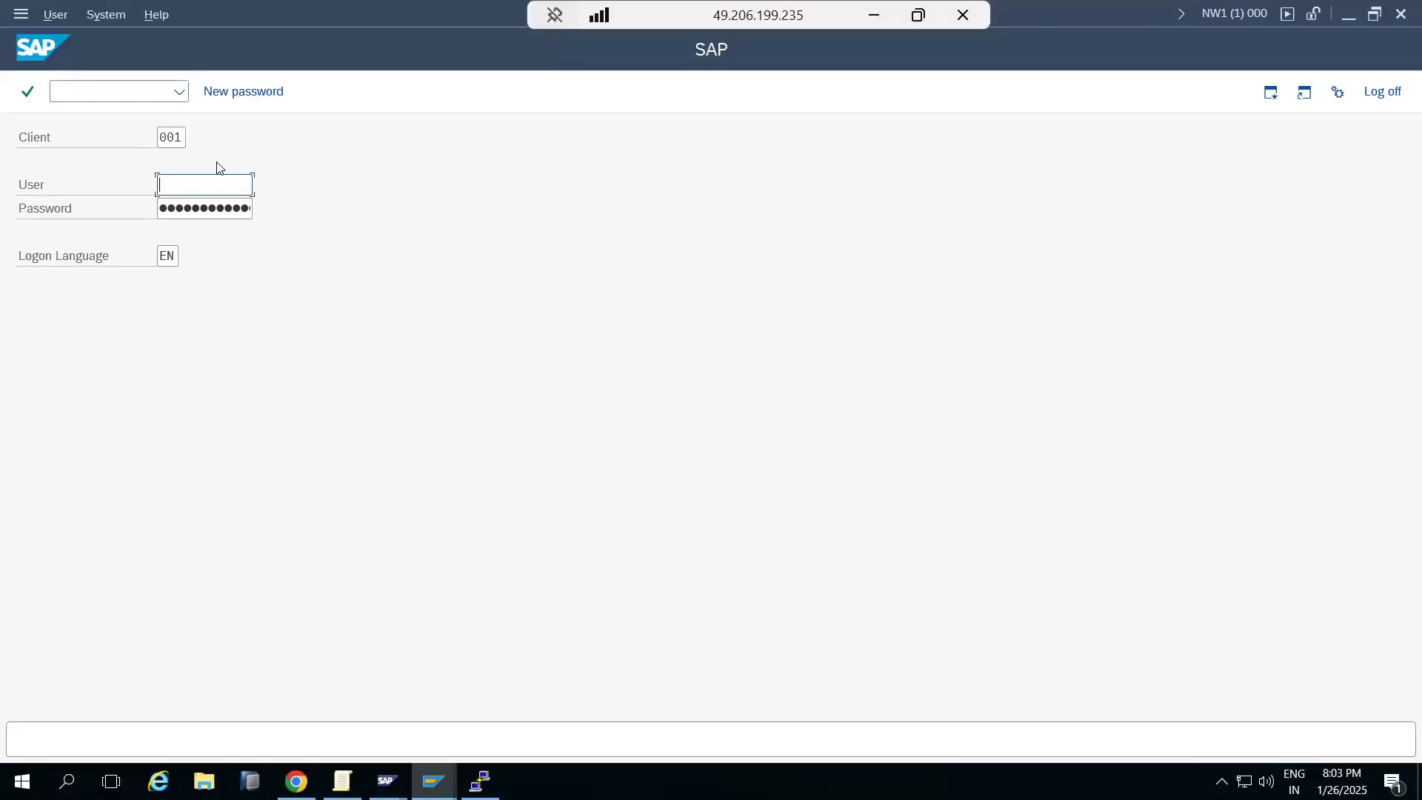
{"action": "type", "text": "ddic"}
{"action": "key", "text": "Tab"}
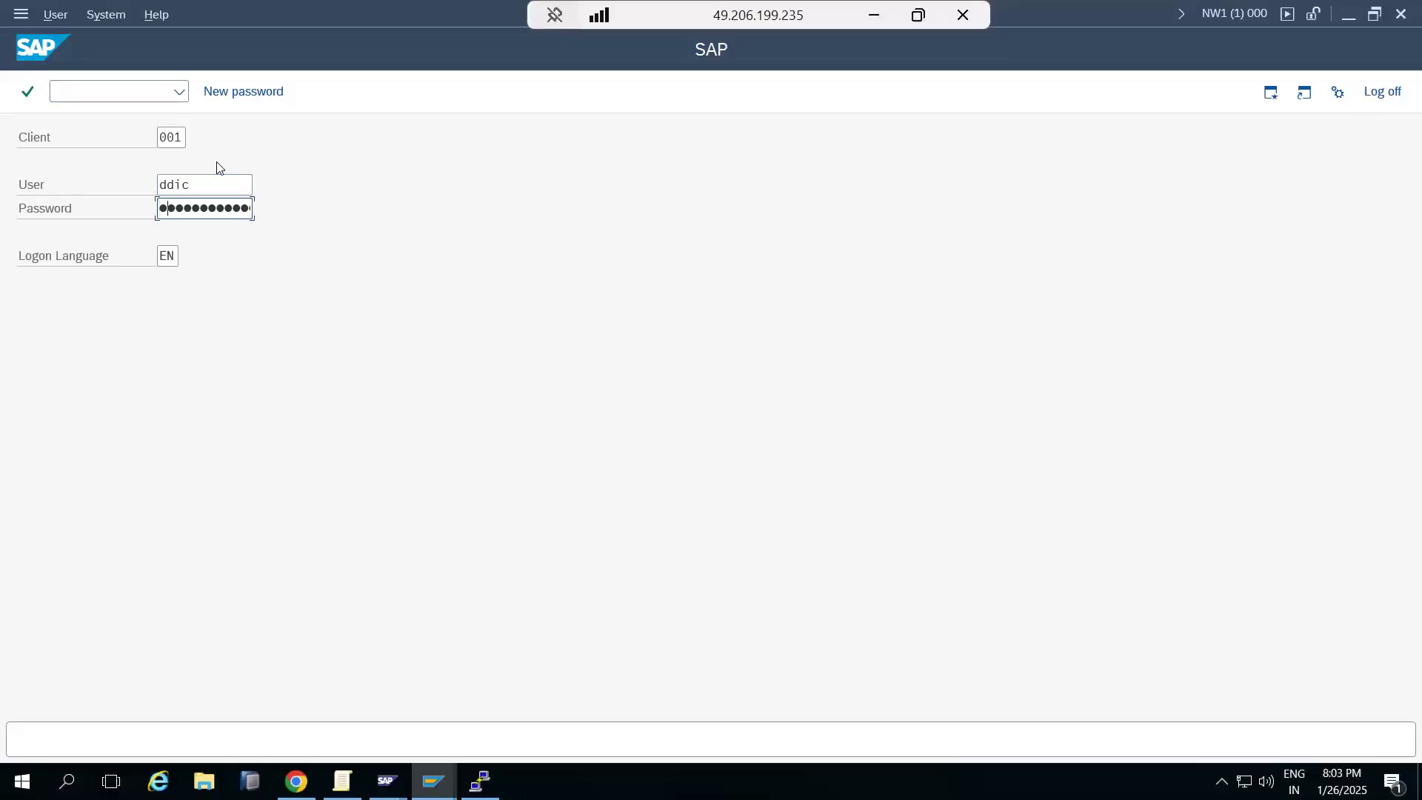
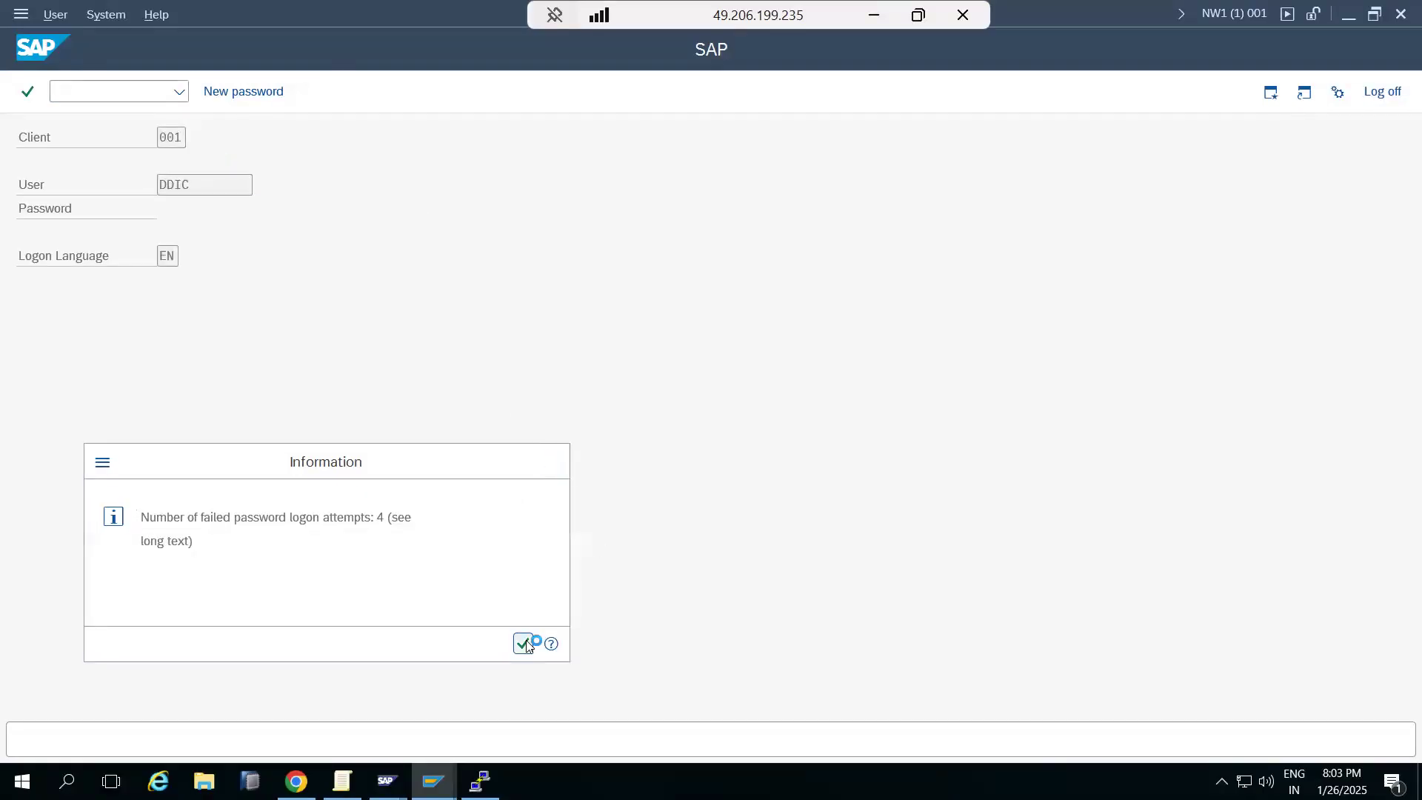
Acknowledge the failed-logon notice so the NW1 system opens at SAP Easy Access.
{"action": "left_click", "coordinate": [525, 643]}
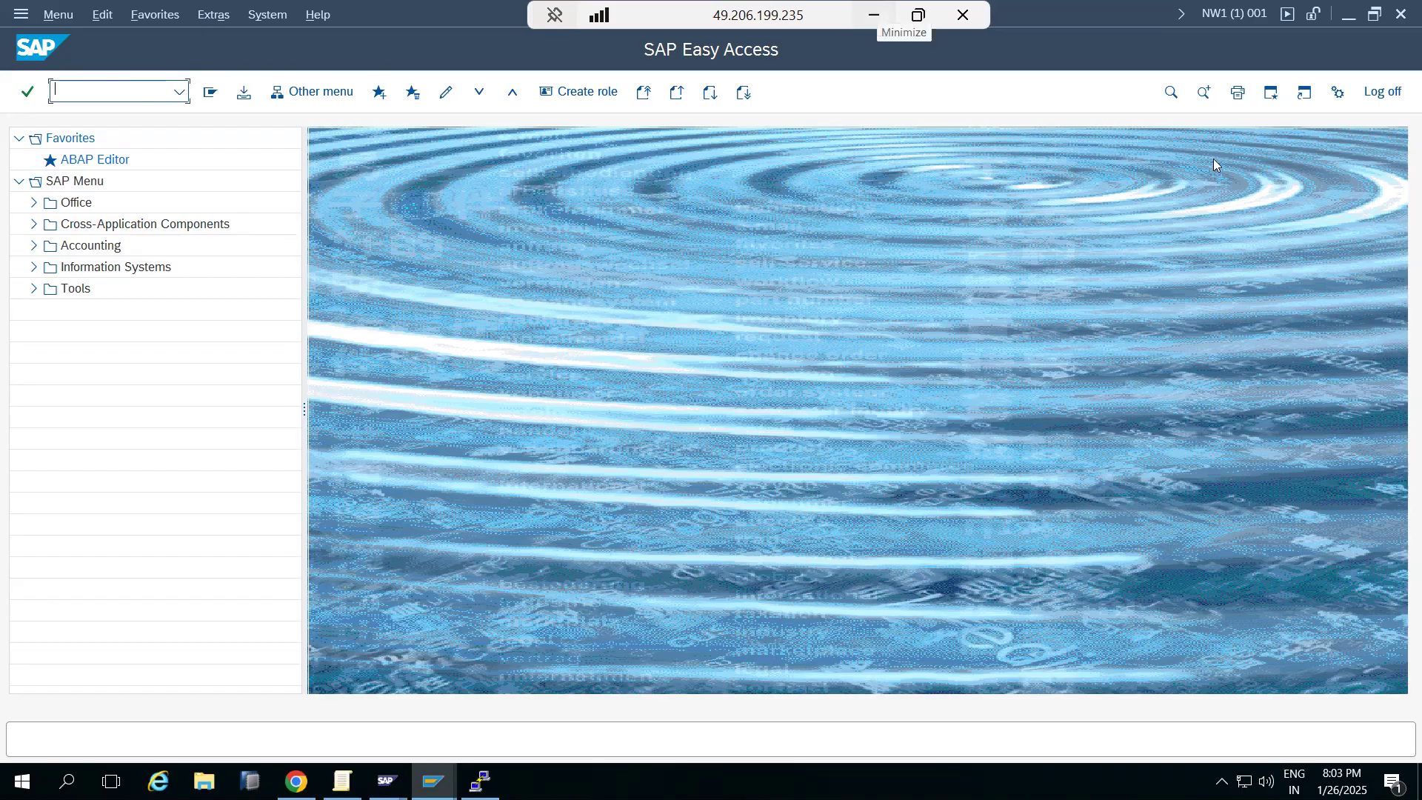
{"action": "left_click", "coordinate": [874, 15]}
Add the line 'SAP is a transcodes based concept - you need to enter t-codes' to the Paint notes.
{"action": "left_click", "coordinate": [1234, 414]}
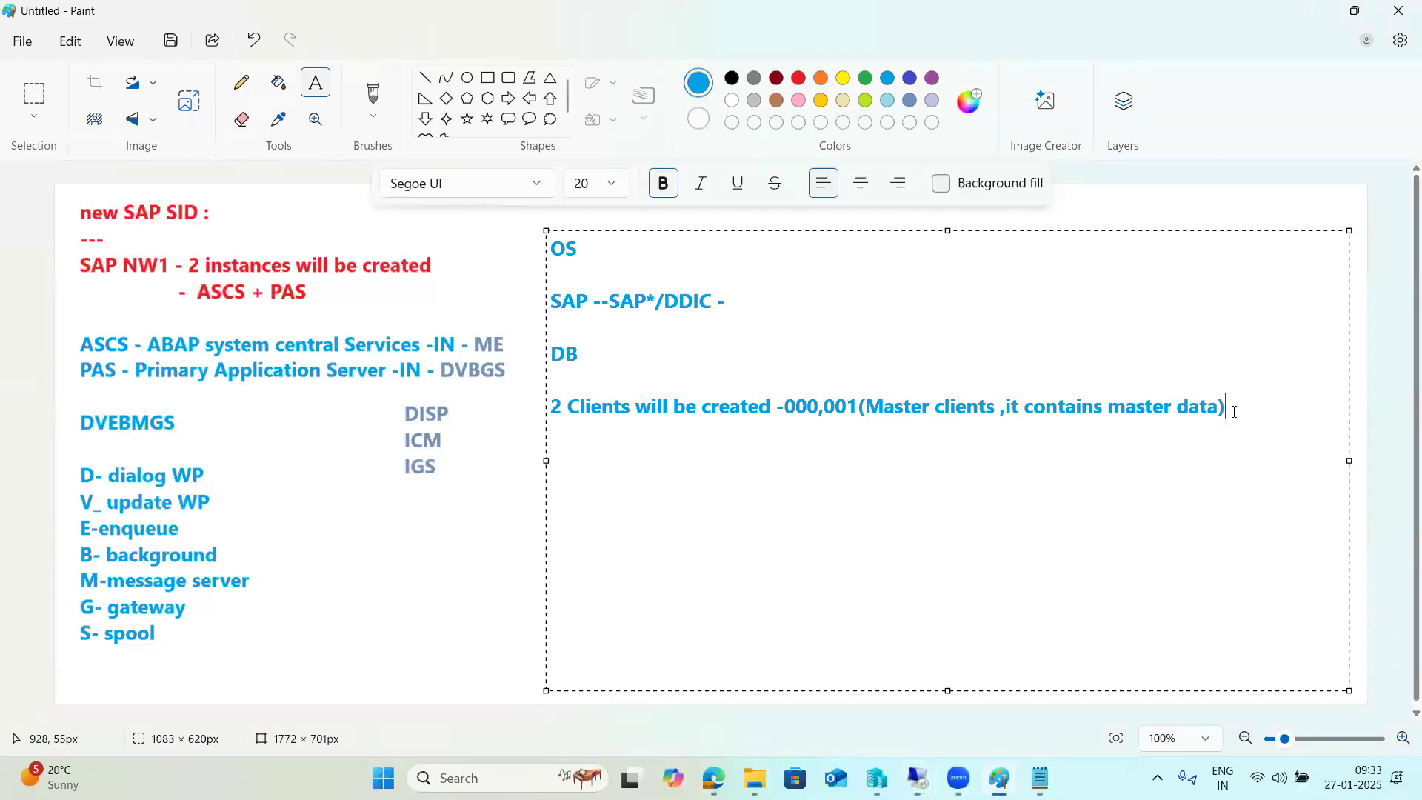
{"action": "key", "text": "Return"}
{"action": "type", "text": "SAP is a transcodes"}
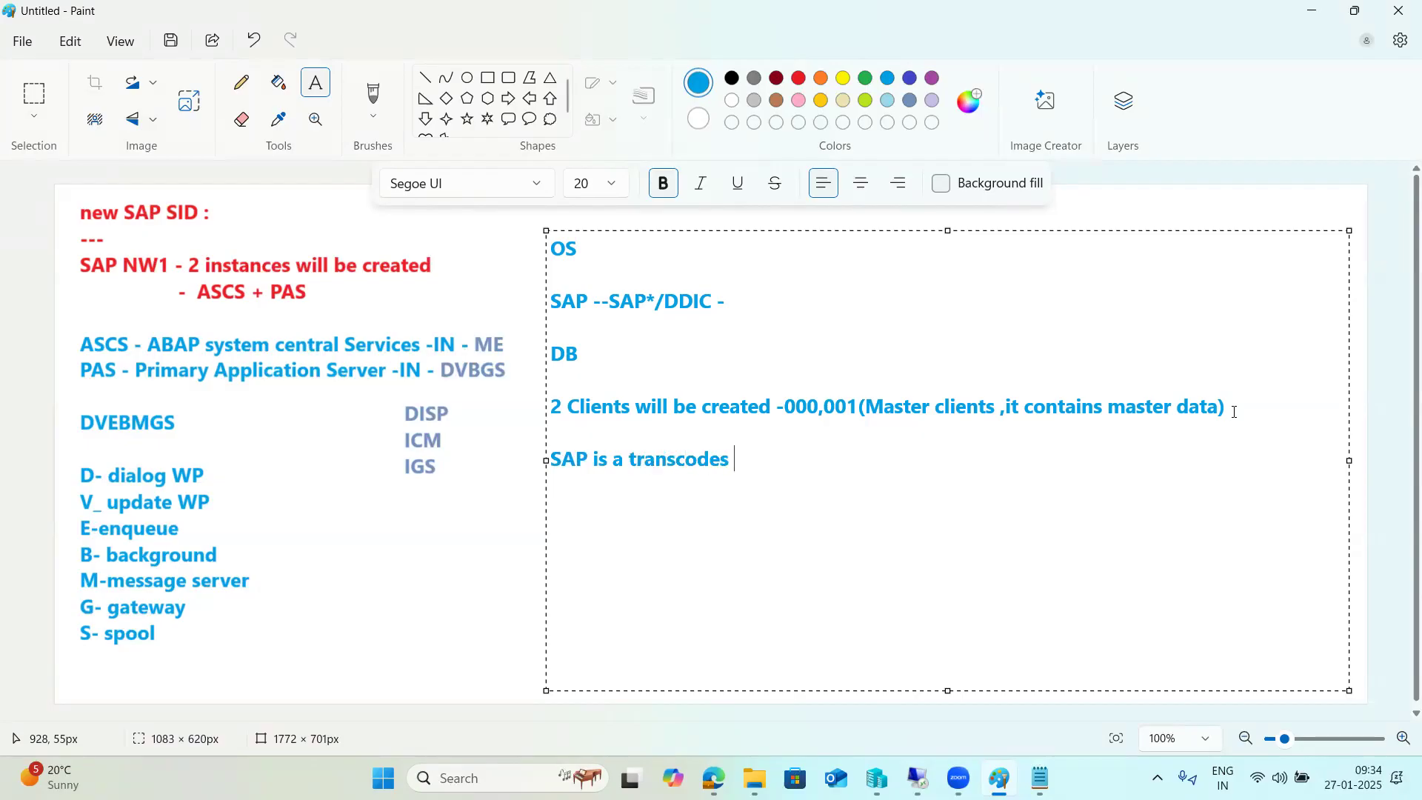
{"action": "type", "text": " based concept - "}
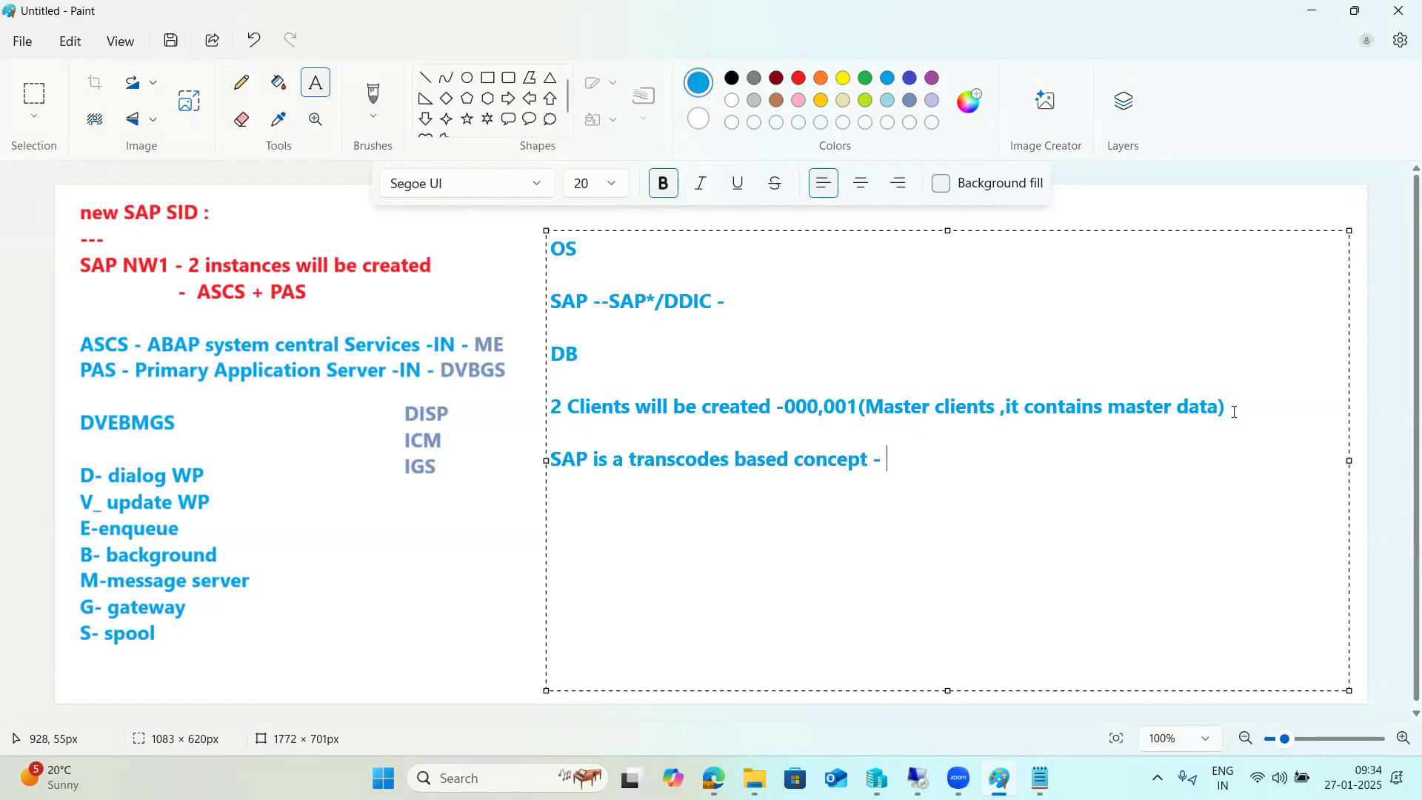
{"action": "type", "text": "you need to ent"}
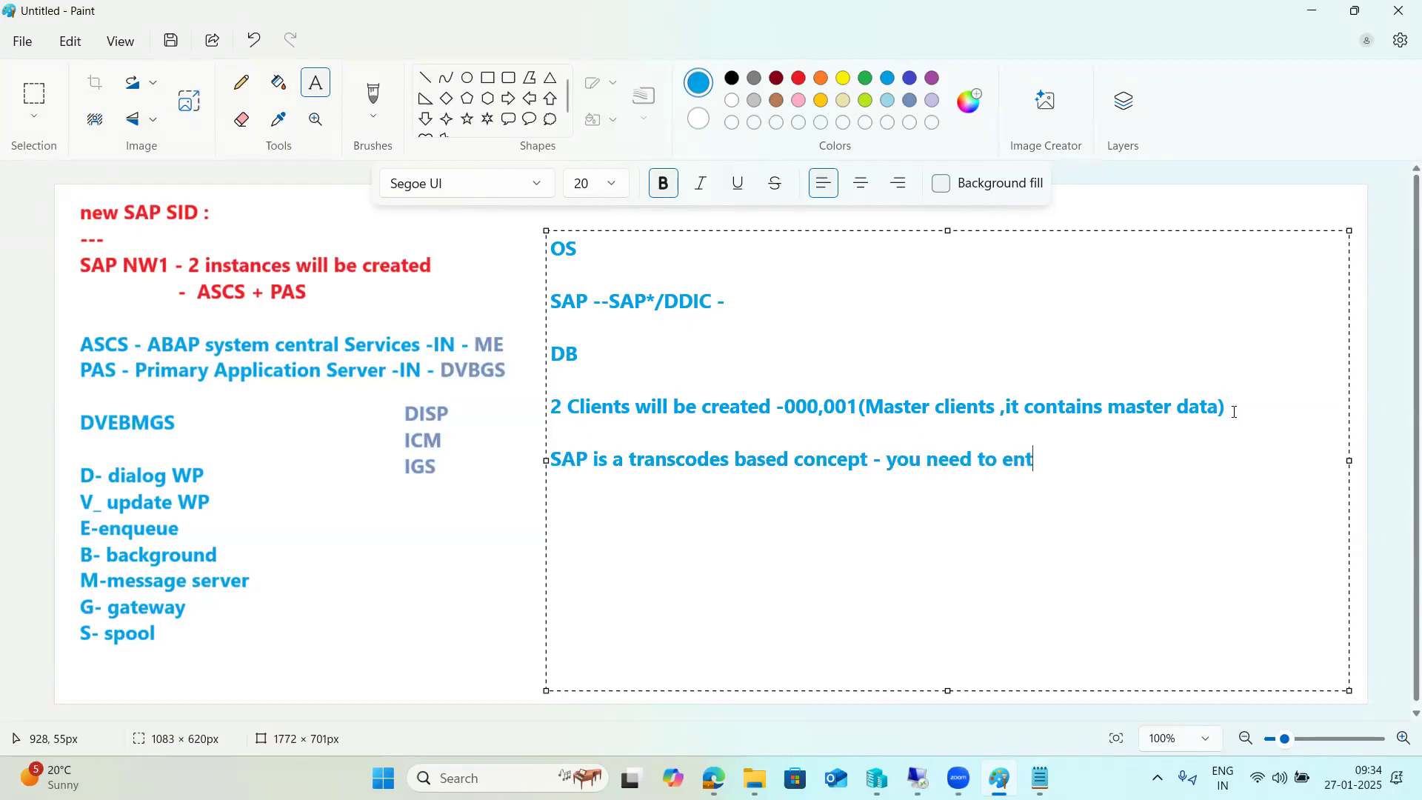
{"action": "type", "text": "er t-oc"}
{"action": "key", "text": "BackSpace"}
{"action": "key", "text": "BackSpace"}
{"action": "type", "text": "codes"}
{"action": "left_click_drag", "start_coordinate": [884, 471], "coordinate": [1094, 463]}
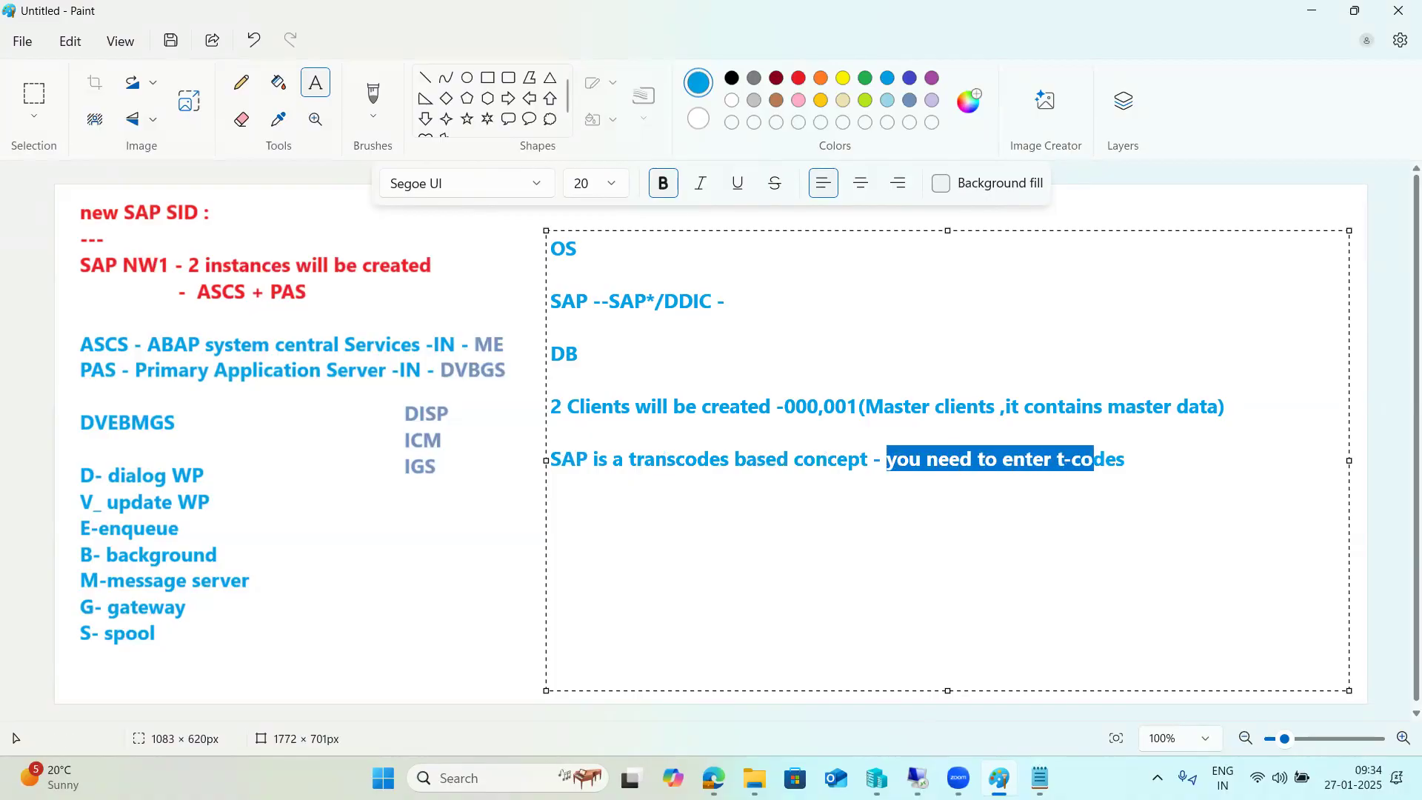
{"action": "mouse_move", "coordinate": [914, 753]}
{"action": "left_click", "coordinate": [818, 691]}
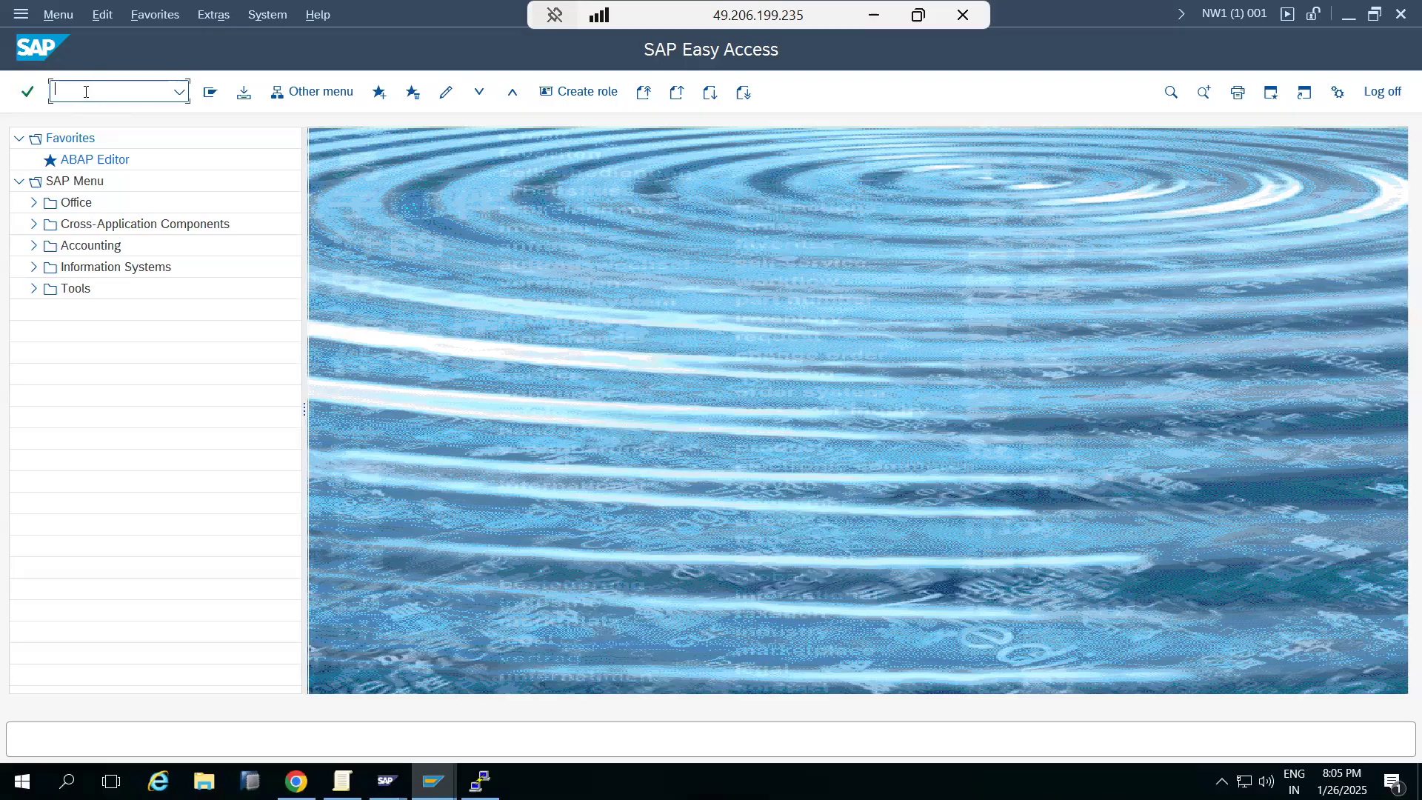
Run transaction SICK twice, confirming no errors, then close the session window to log off.
{"action": "type", "text": "sick"}
{"action": "key", "text": "Return"}
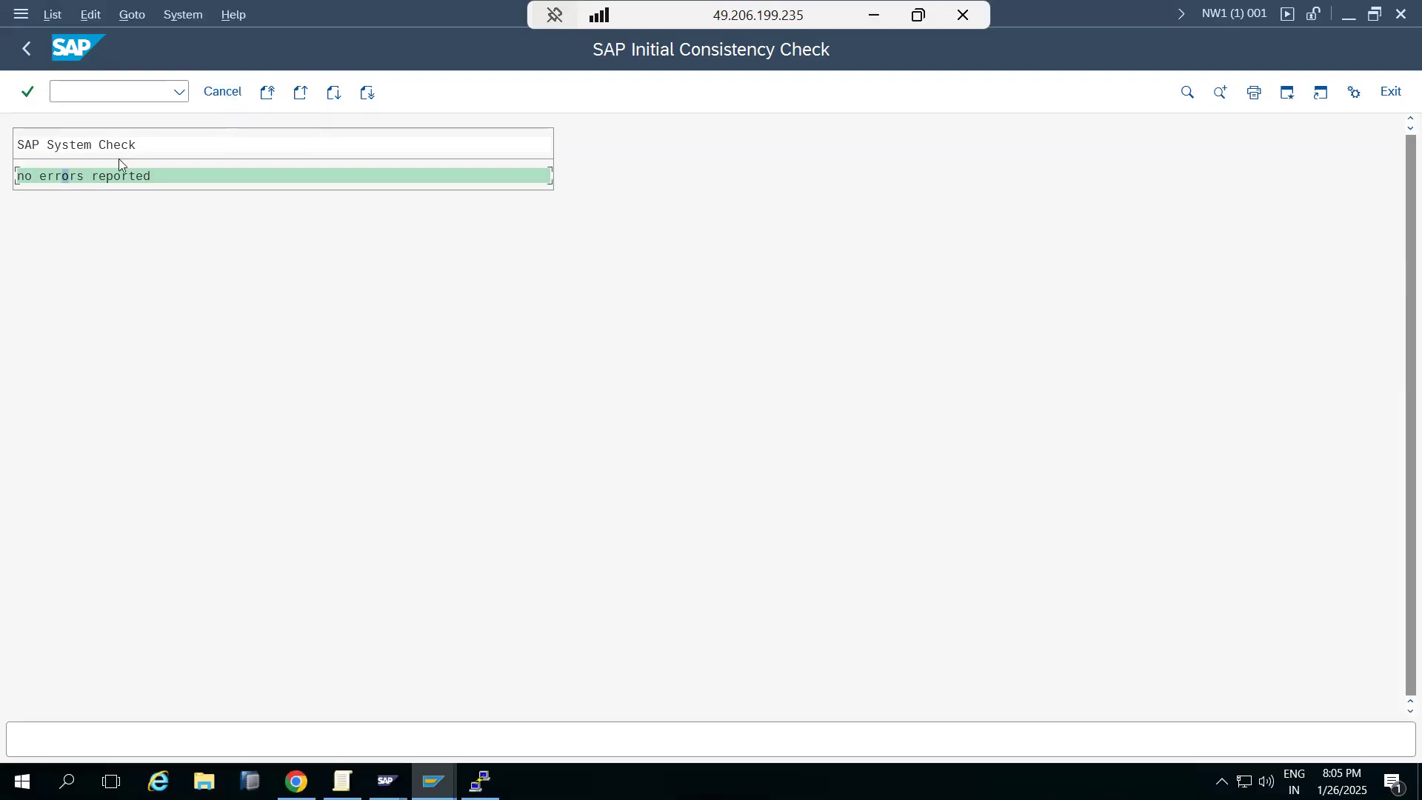
{"action": "left_click", "coordinate": [215, 100]}
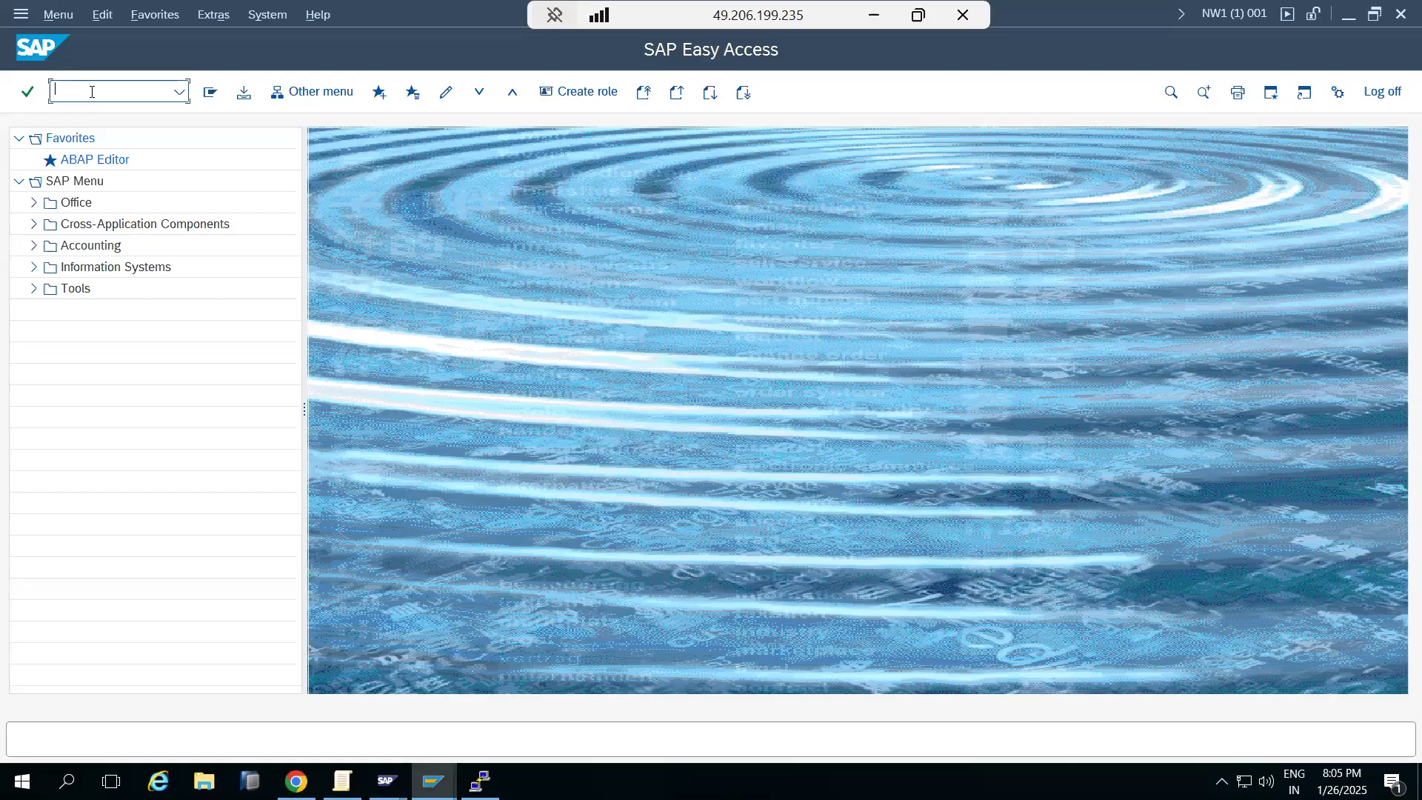
{"action": "type", "text": "sick"}
{"action": "key", "text": "Return"}
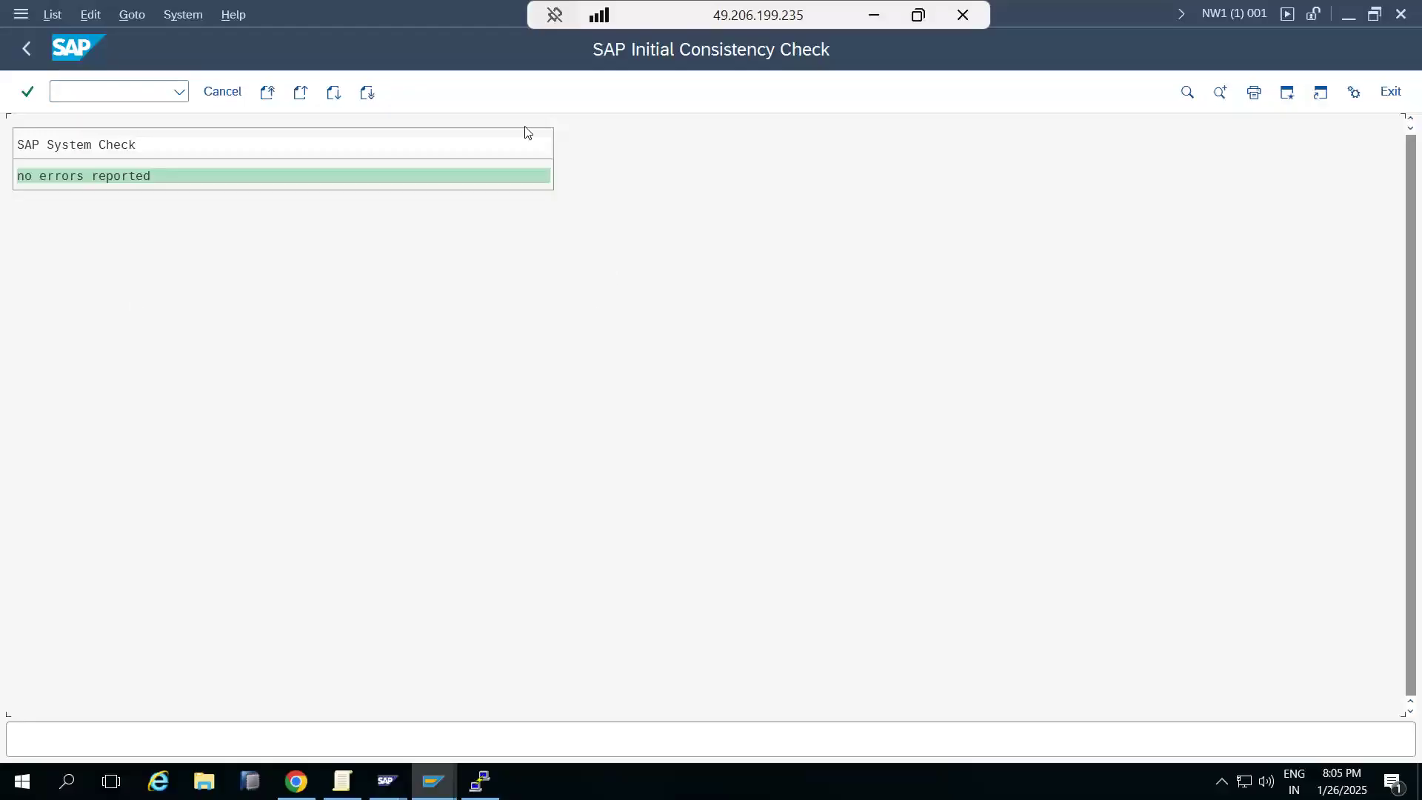
{"action": "left_click", "coordinate": [228, 92]}
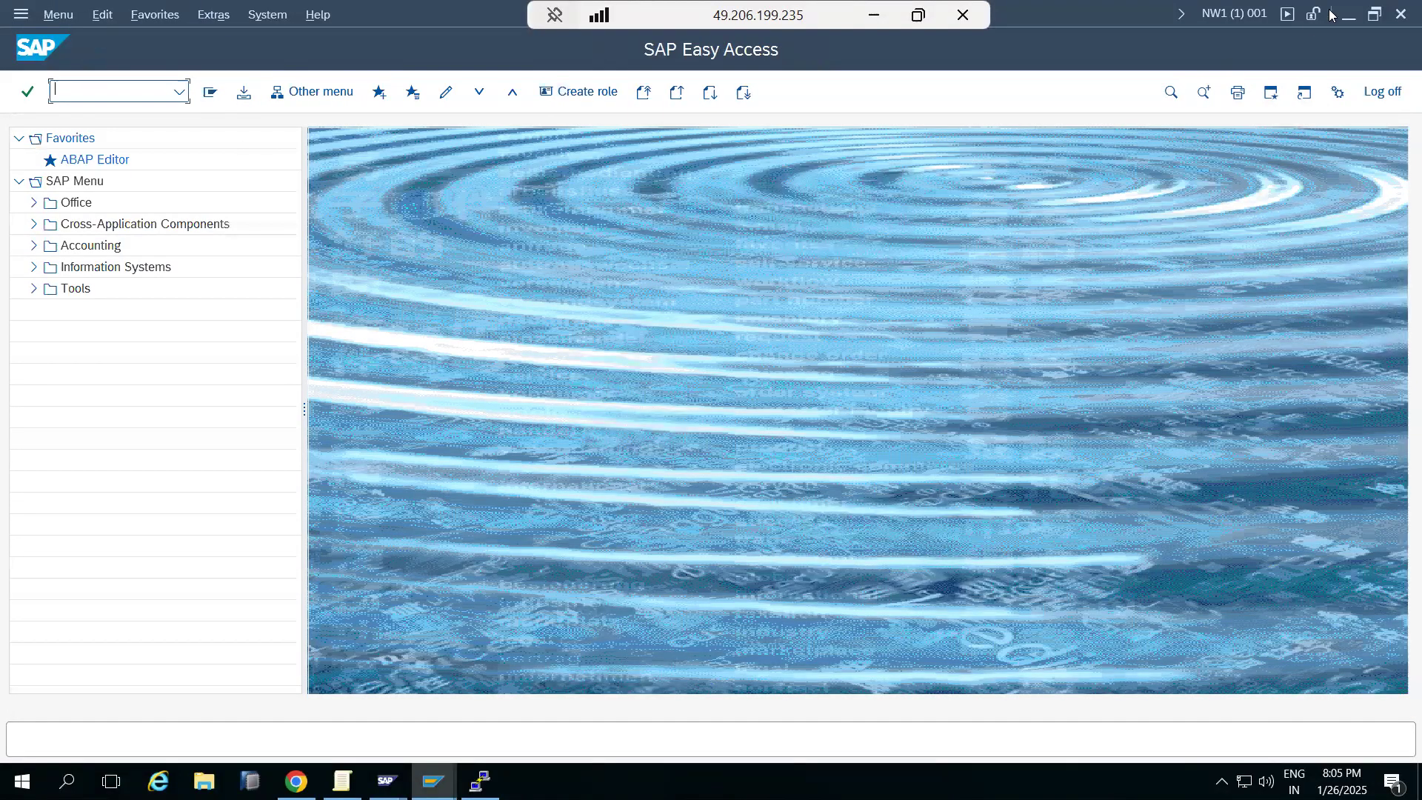
{"action": "left_click", "coordinate": [1402, 17]}
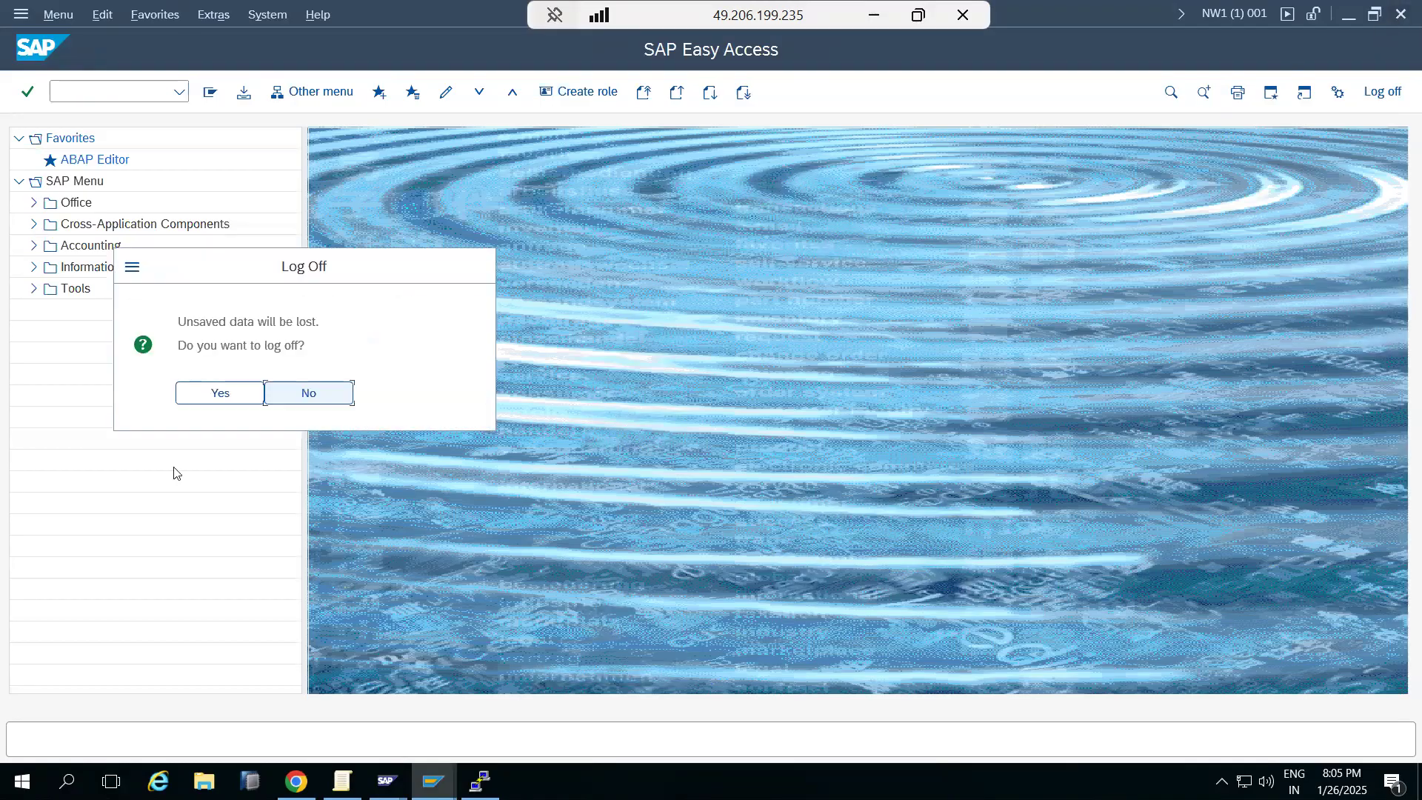
Confirm the log-off and reopen the SAP NW1 connection from SAP Logon.
{"action": "left_click", "coordinate": [211, 393]}
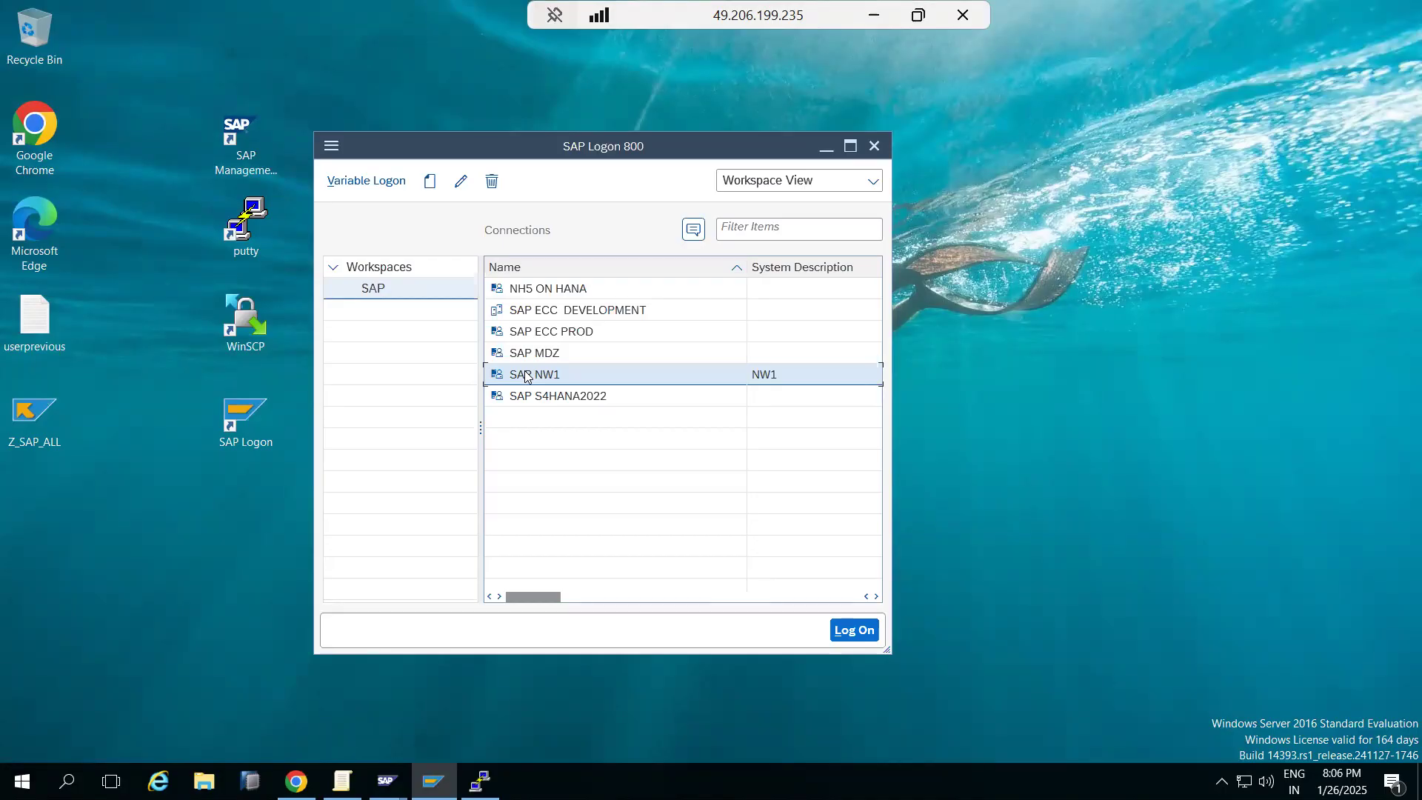
{"action": "double_click", "coordinate": [525, 374]}
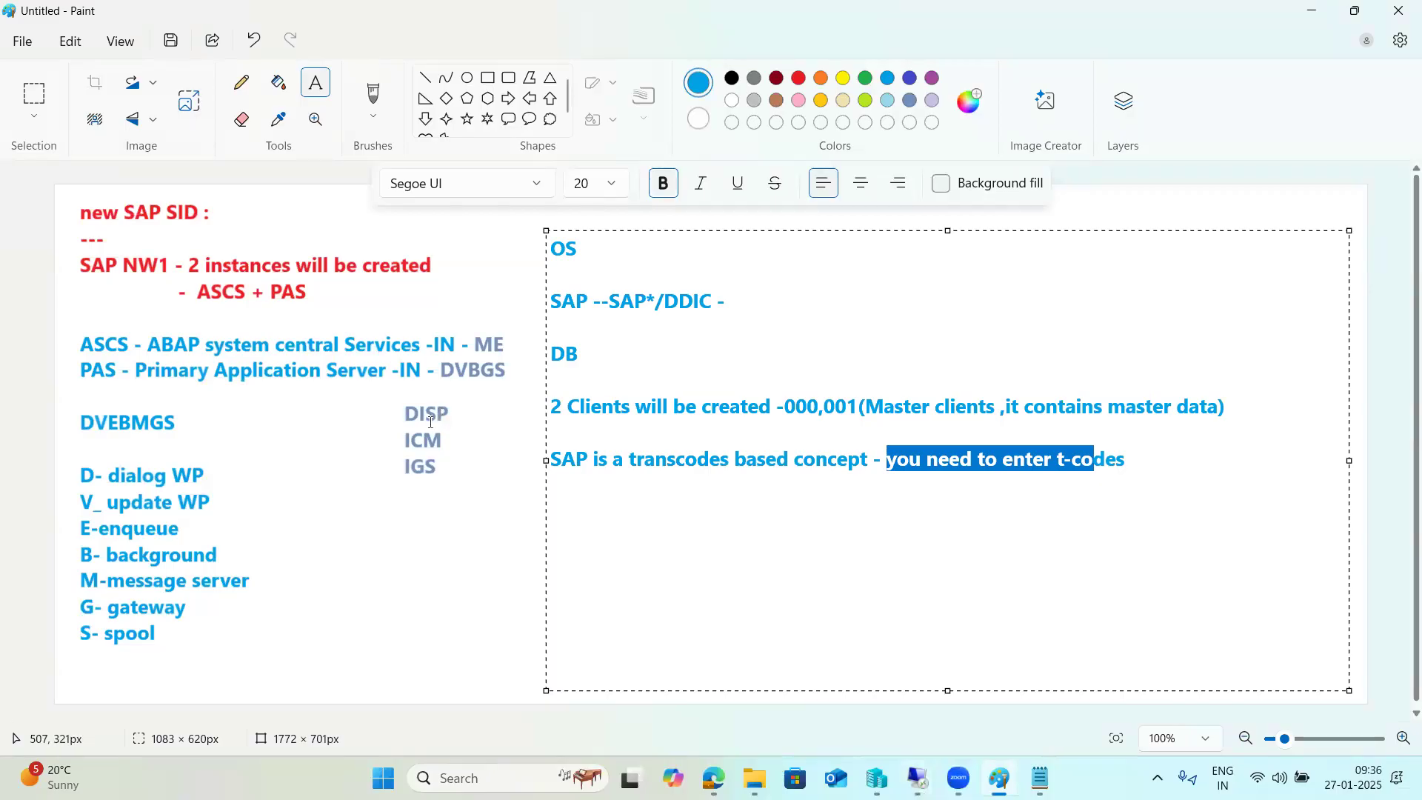
Draw a line in the Paint sketch linking DISP to the D- dialog WP box.
{"action": "left_click", "coordinate": [426, 78]}
{"action": "left_click_drag", "start_coordinate": [395, 415], "coordinate": [214, 476]}
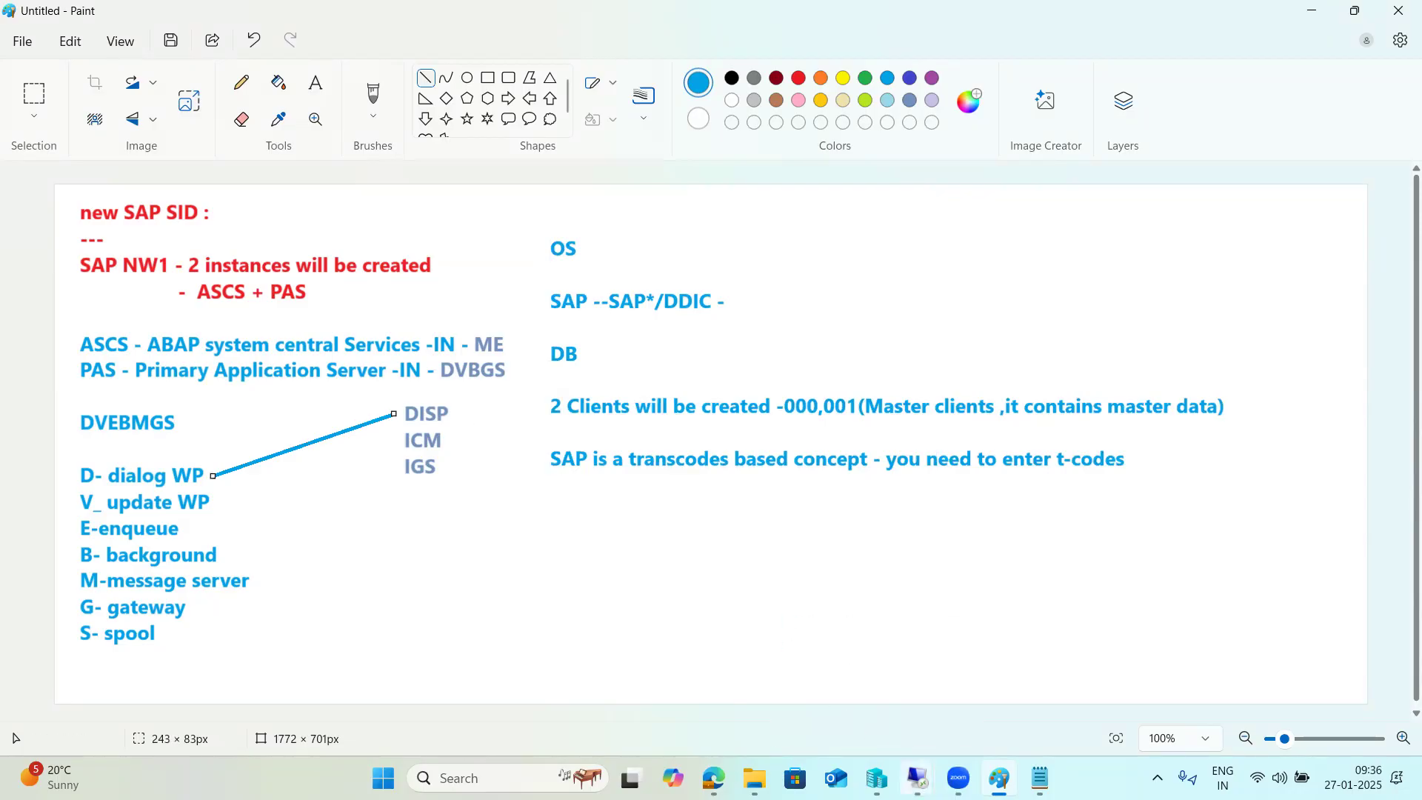
Close the NW1 logon screen, log on to SAP NW1 once more, then close it again.
{"action": "mouse_move", "coordinate": [917, 778]}
{"action": "left_click", "coordinate": [963, 667]}
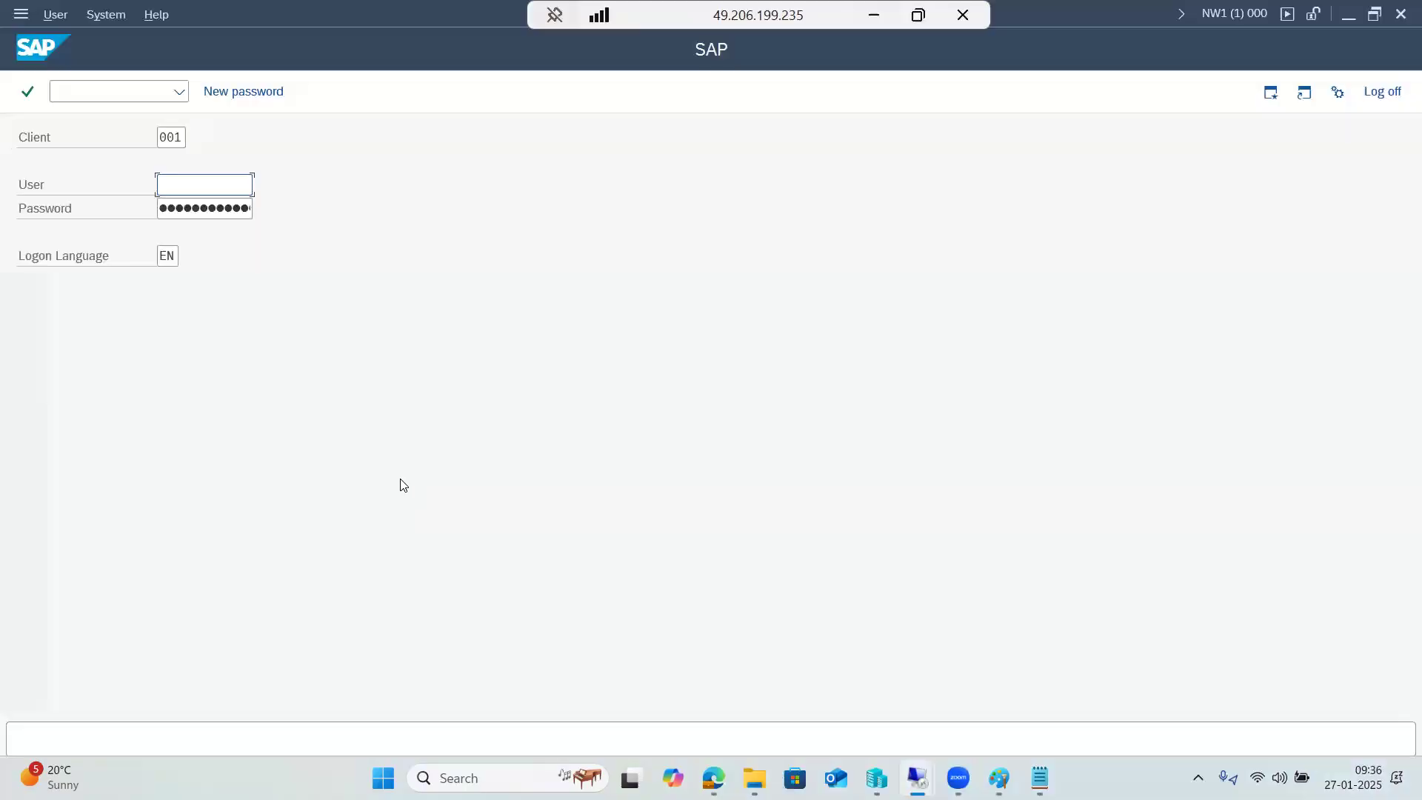
{"action": "left_click", "coordinate": [1401, 14]}
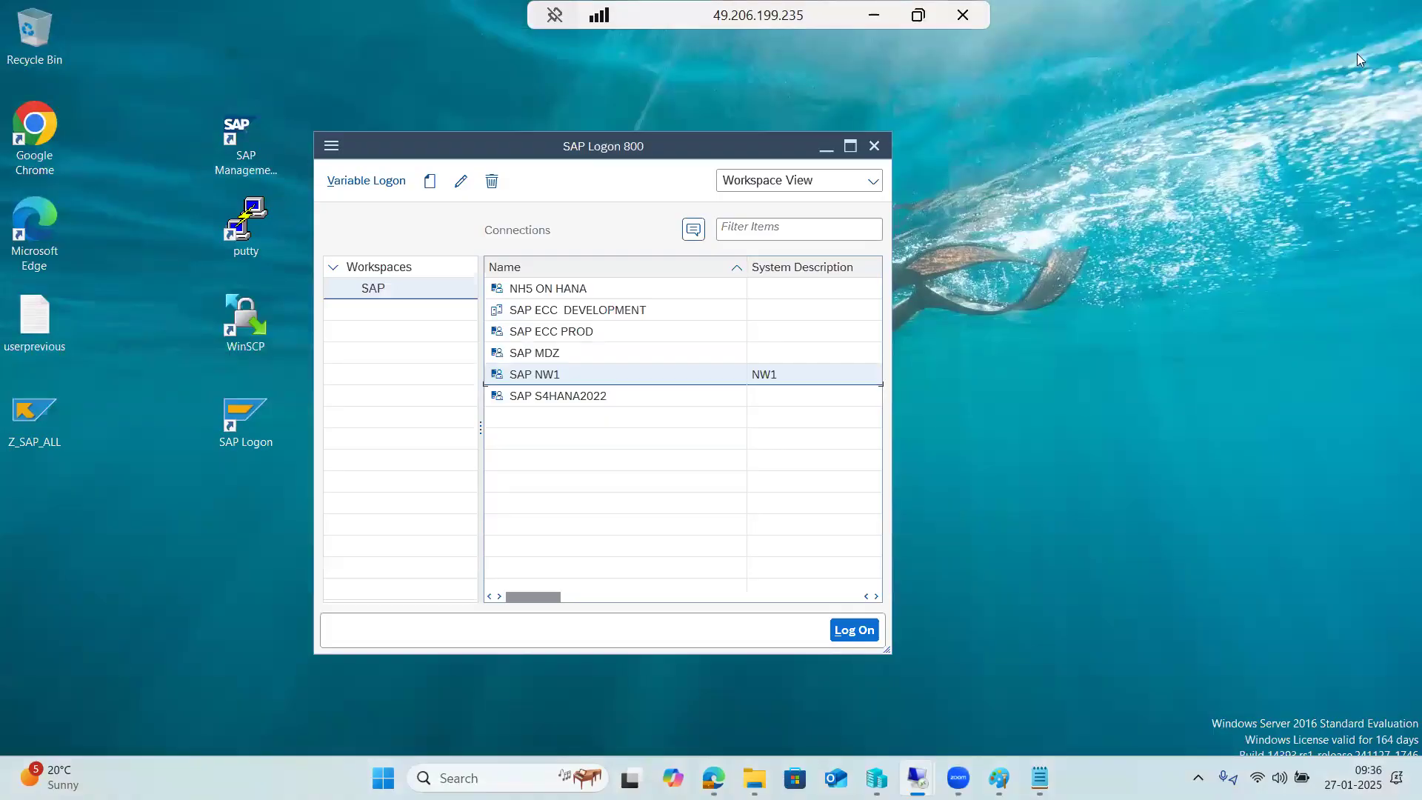
{"action": "left_click", "coordinate": [551, 377]}
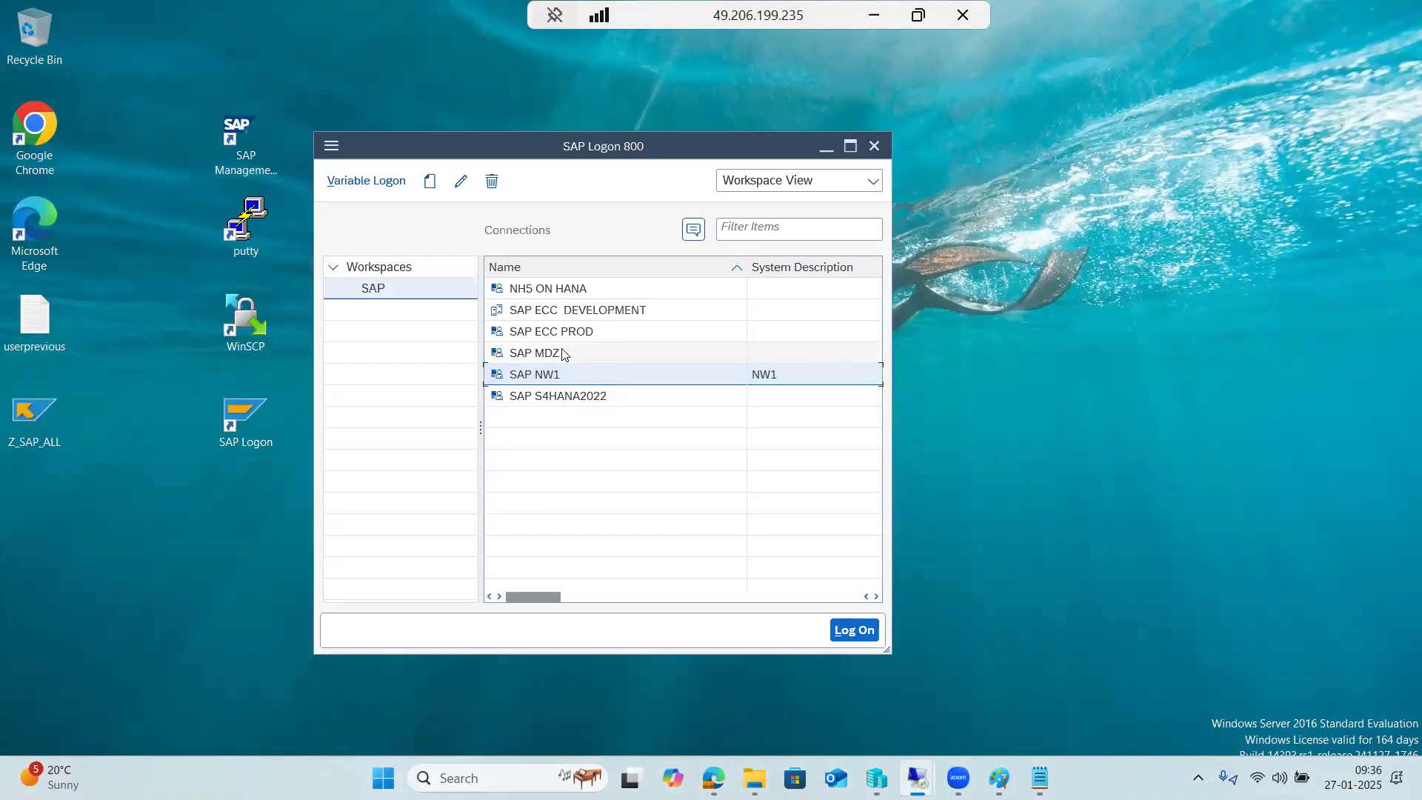
{"action": "left_click", "coordinate": [850, 630]}
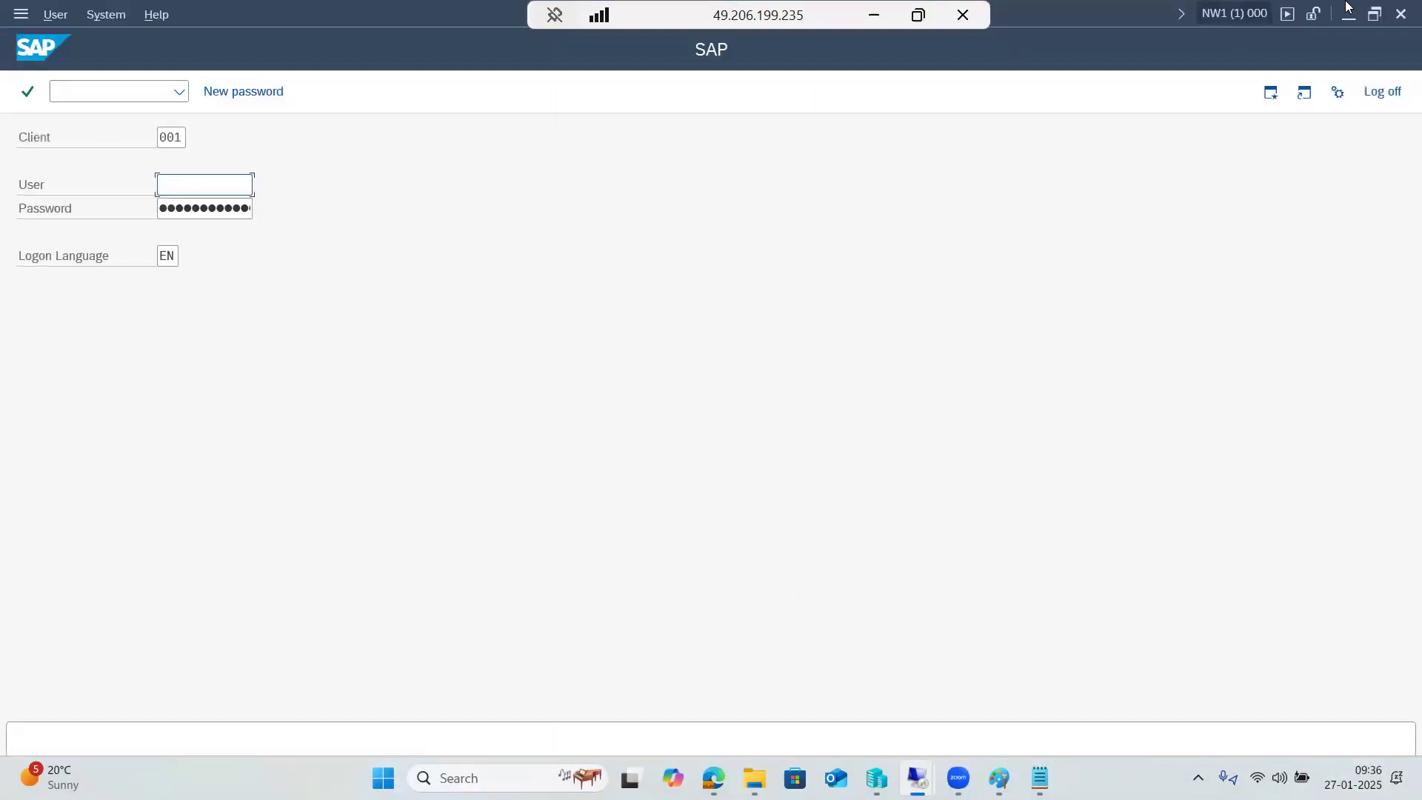
{"action": "left_click", "coordinate": [1401, 14]}
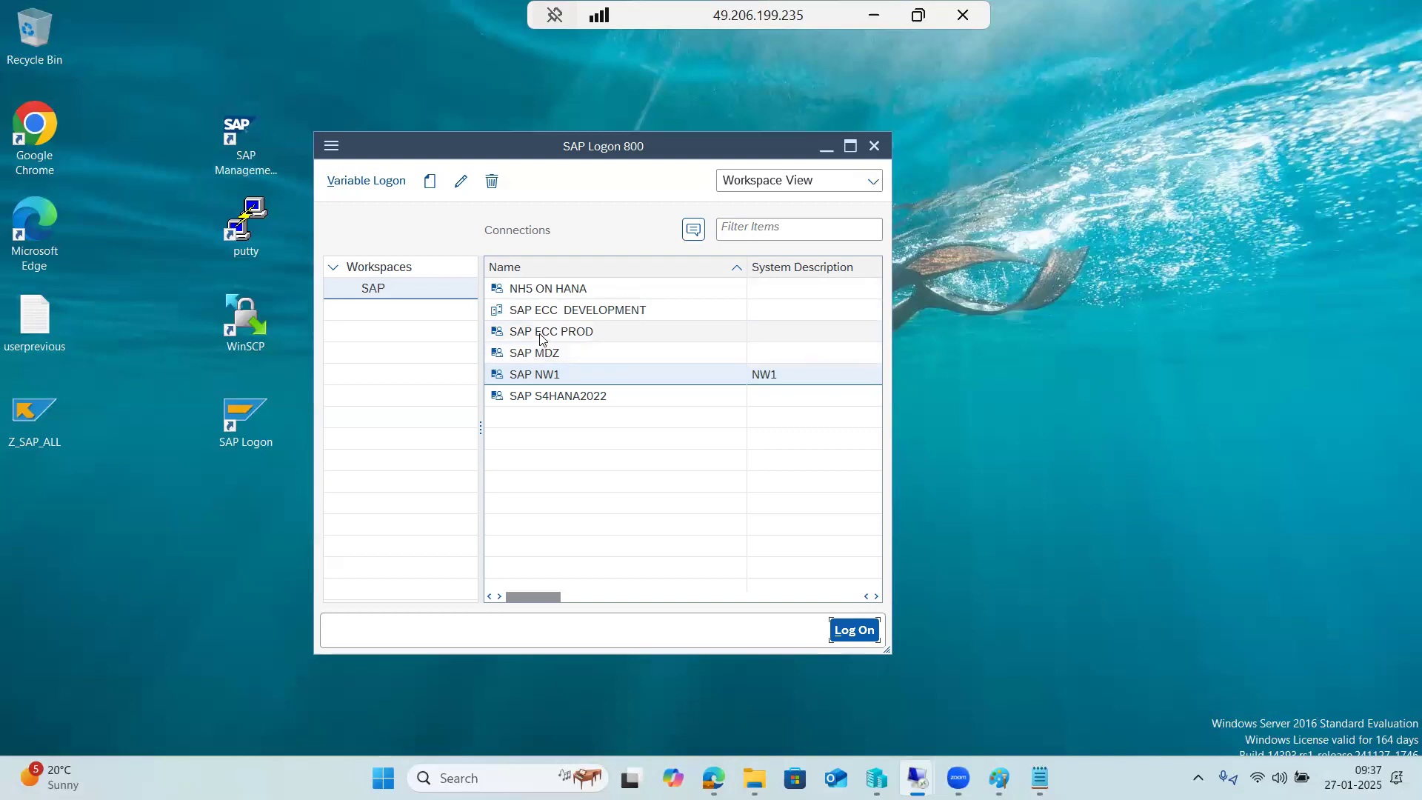
Try SAP ECC PROD, which is refused, then open and close the SAP ECC DEVELOPMENT logon.
{"action": "double_click", "coordinate": [541, 335]}
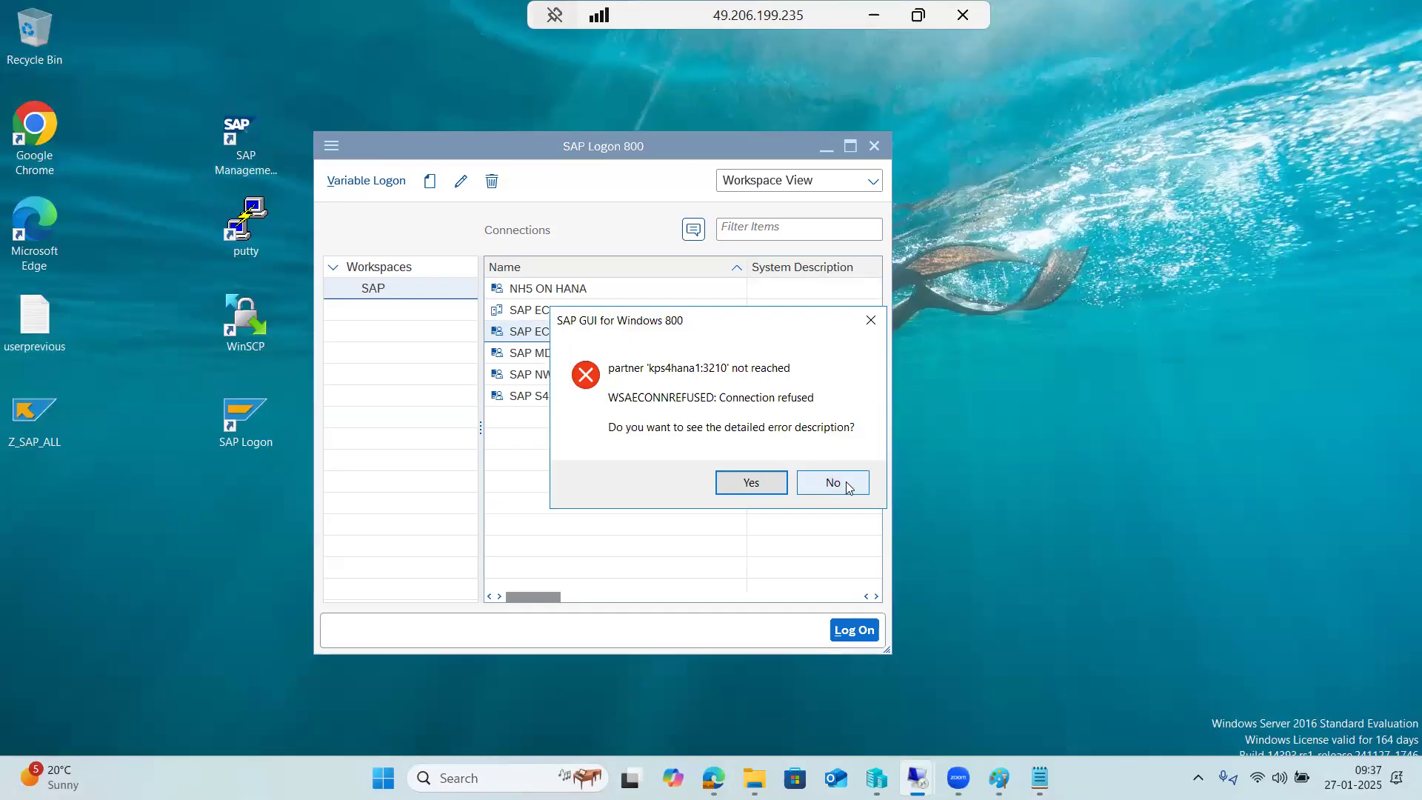
{"action": "left_click", "coordinate": [849, 487]}
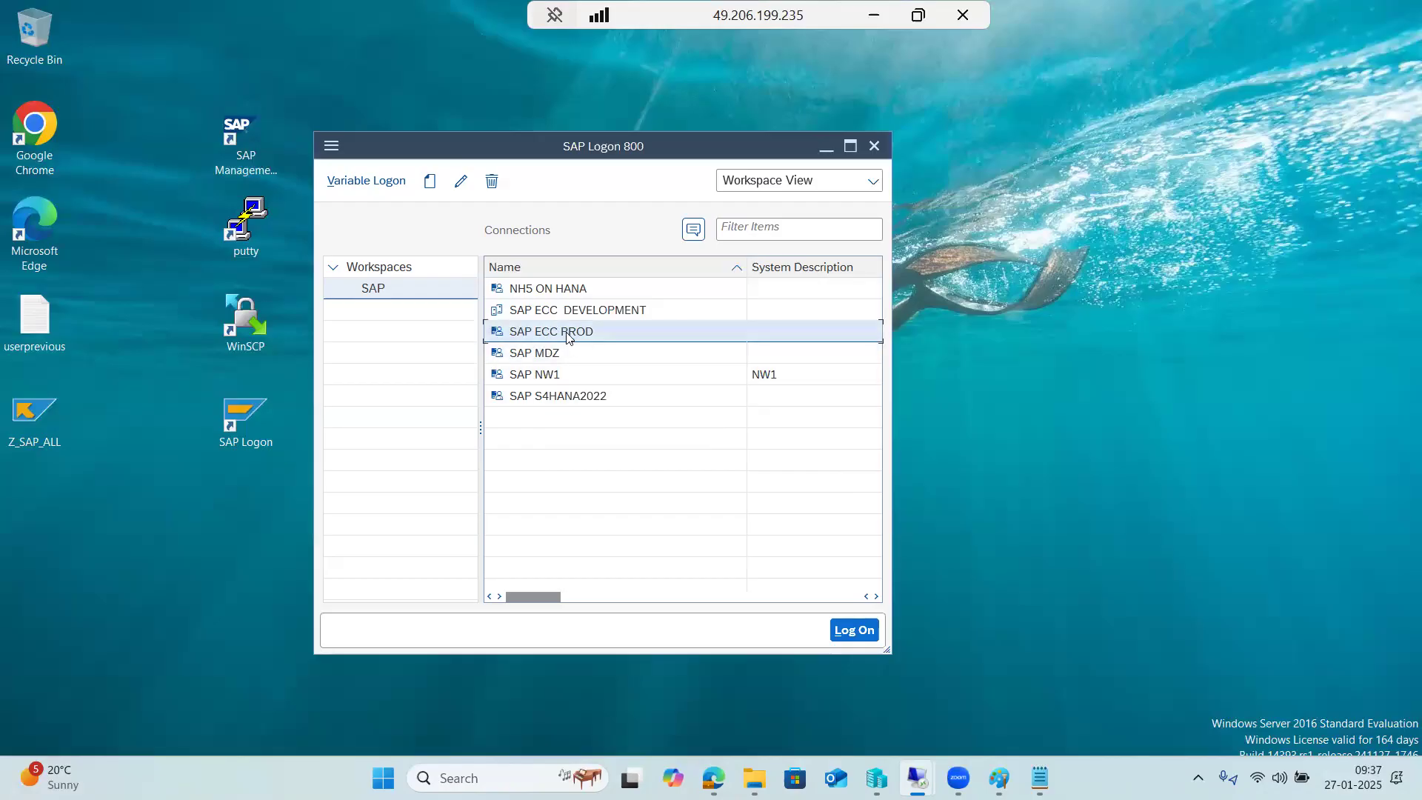
{"action": "double_click", "coordinate": [560, 312]}
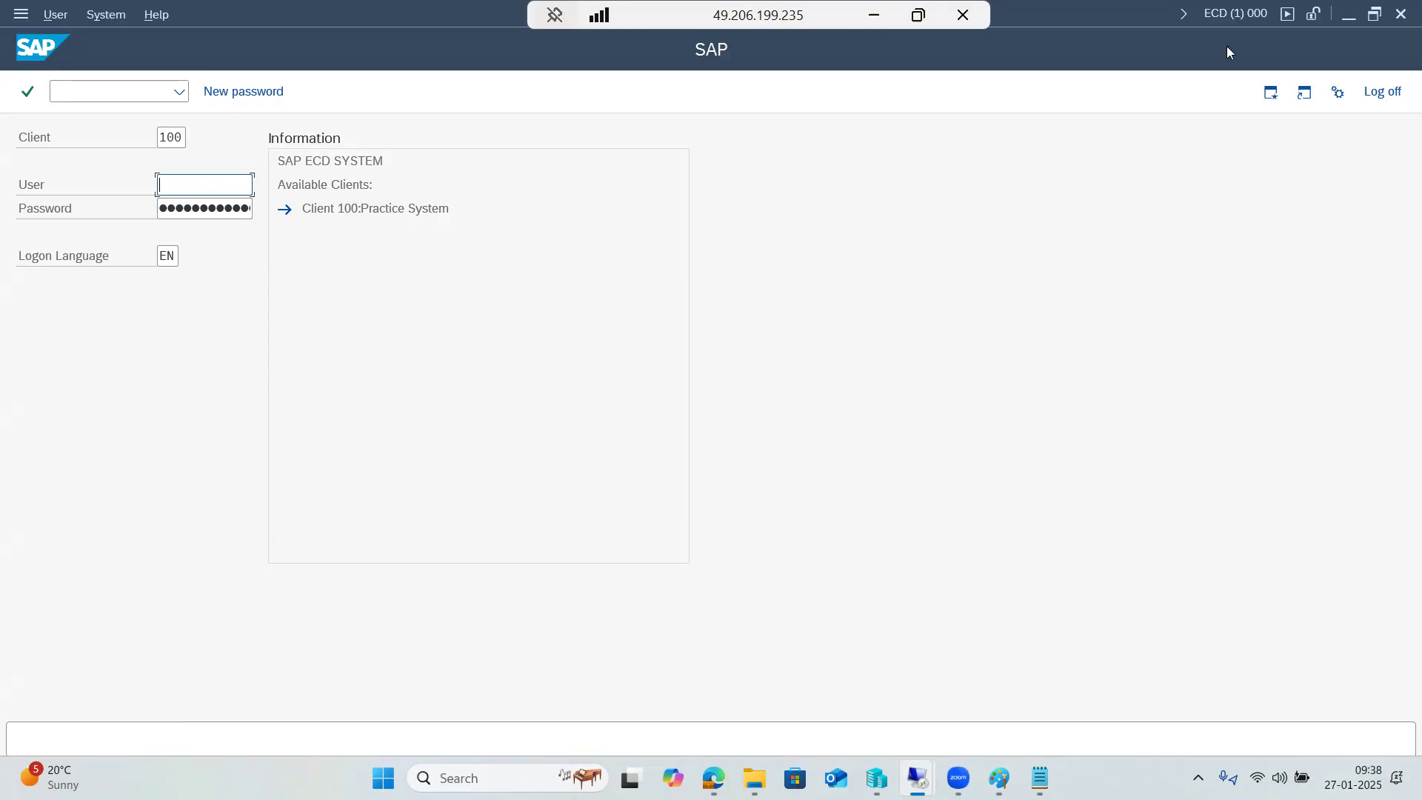
{"action": "left_click", "coordinate": [1398, 15]}
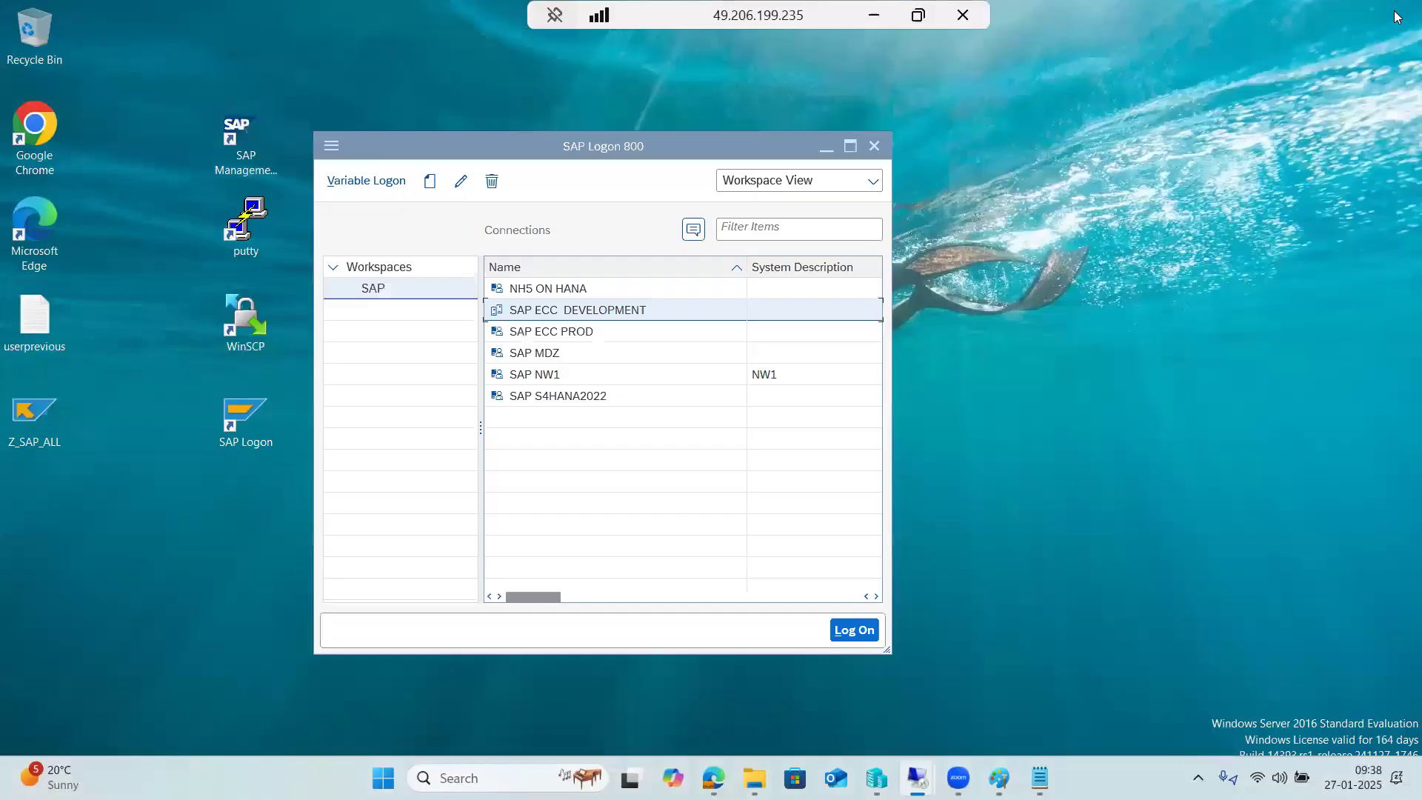
Try NH5 ON HANA, which fails, then reopen and close the ECC DEVELOPMENT logon.
{"action": "double_click", "coordinate": [545, 289]}
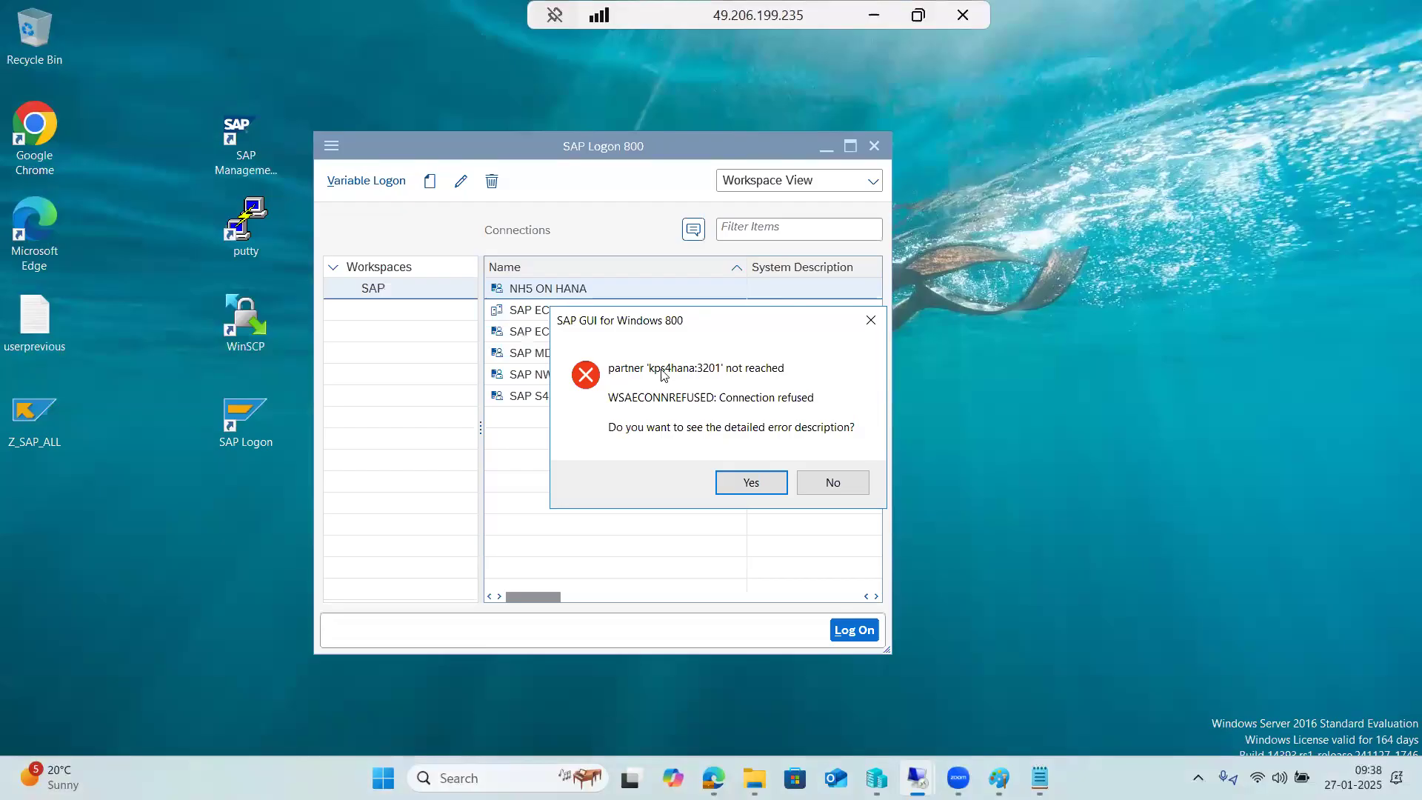
{"action": "left_click", "coordinate": [837, 483]}
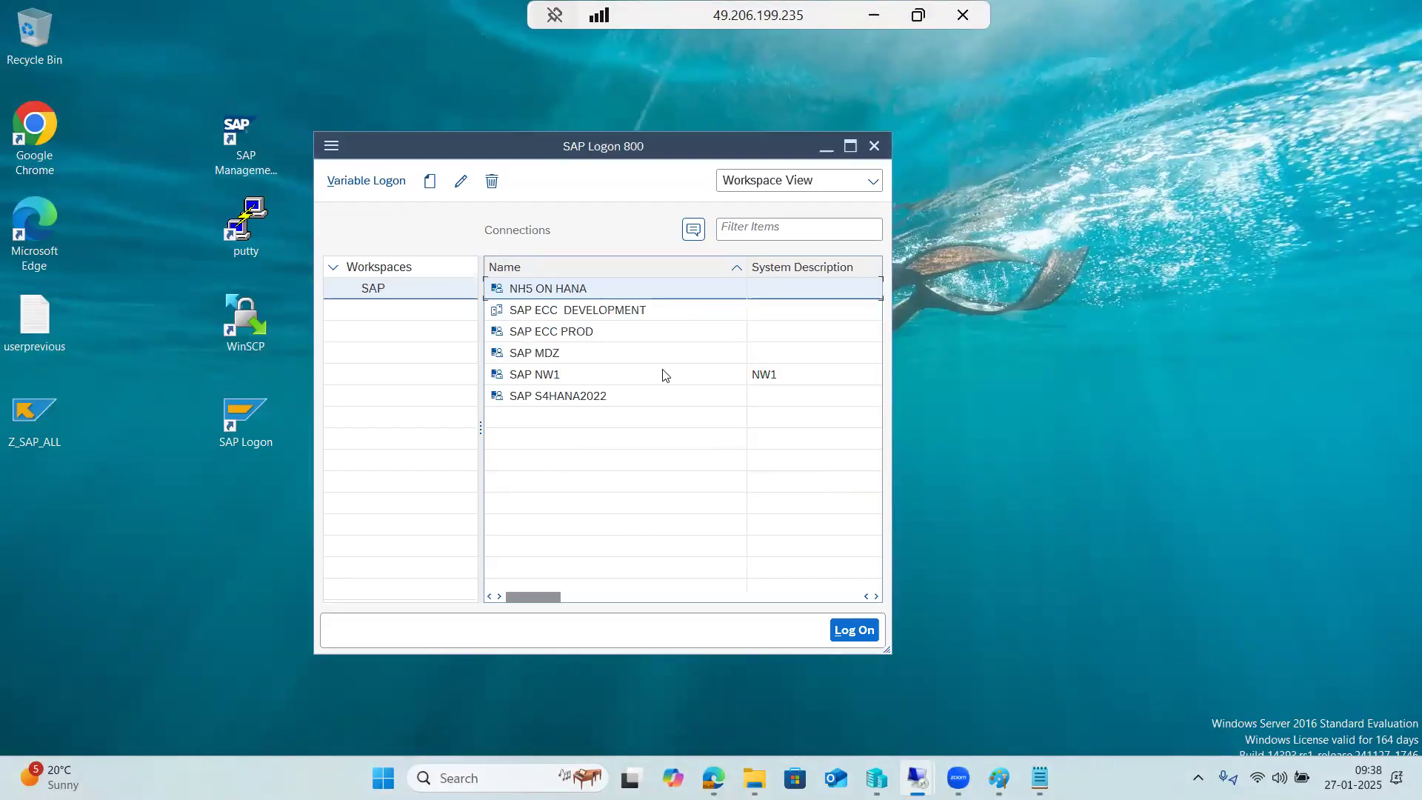
{"action": "left_click", "coordinate": [582, 316]}
{"action": "double_click", "coordinate": [582, 311]}
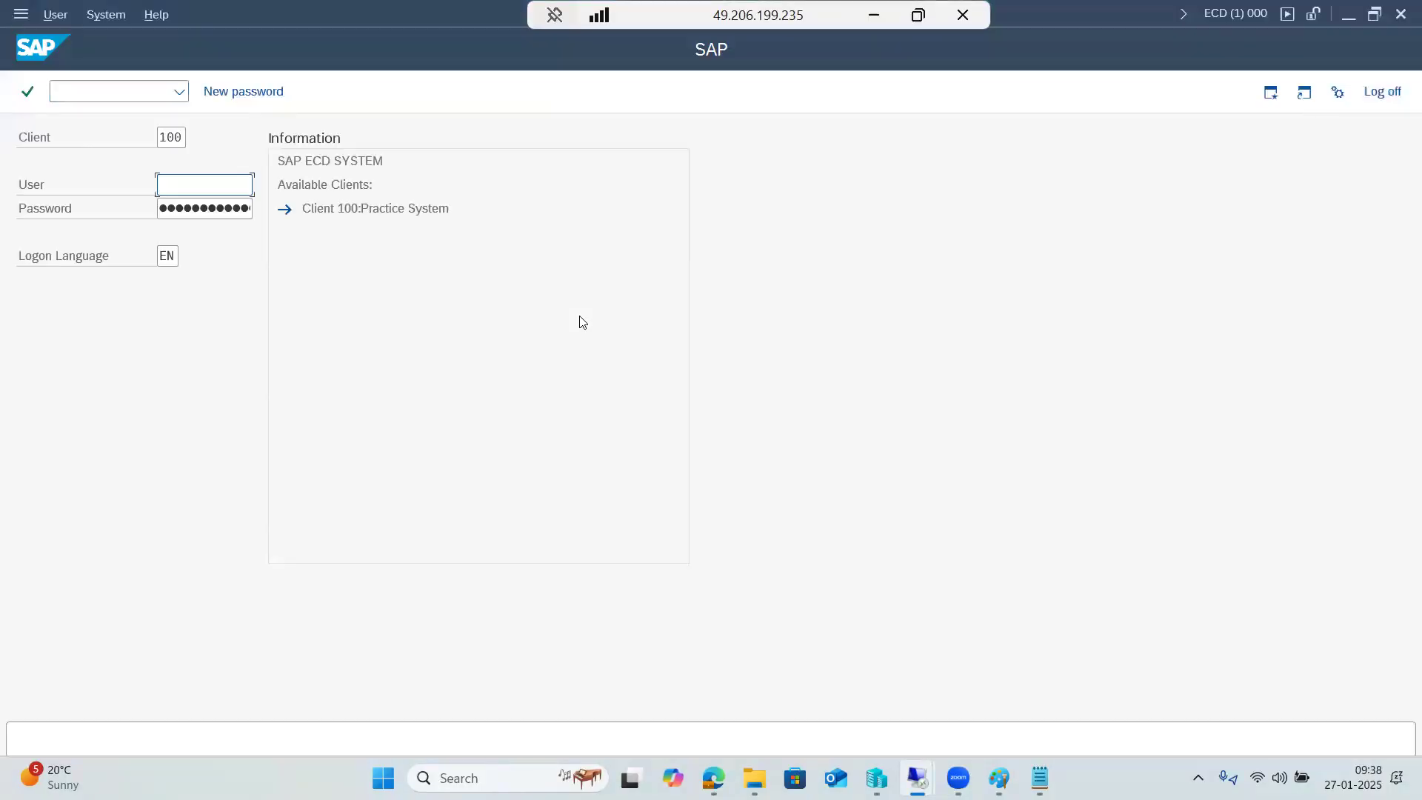
{"action": "left_click", "coordinate": [1402, 12]}
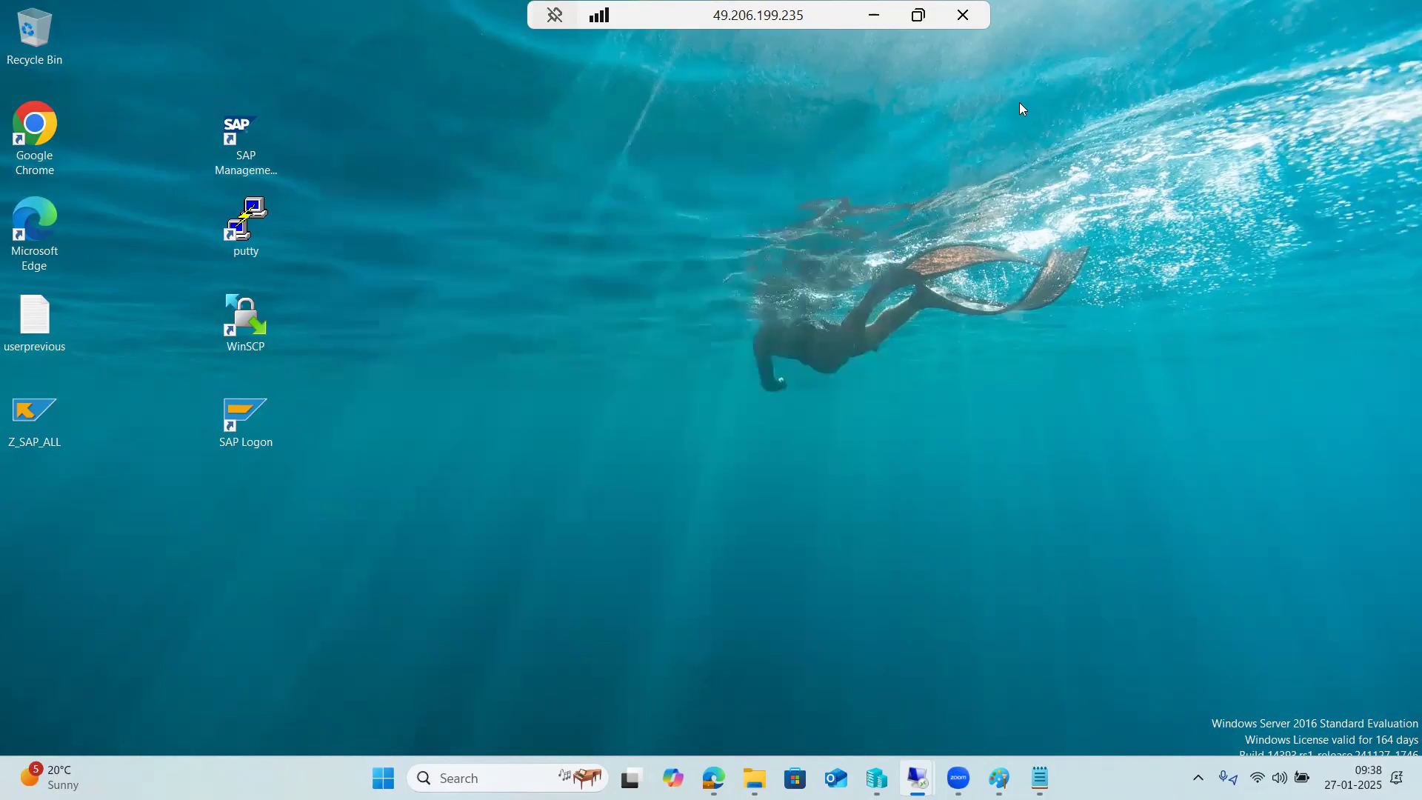
Copy the 50160634_2 zip archive from the local Downloads folder.
{"action": "key", "text": "alt+Tab"}
{"action": "mouse_move", "coordinate": [714, 778]}
{"action": "key", "text": "alt+Tab"}
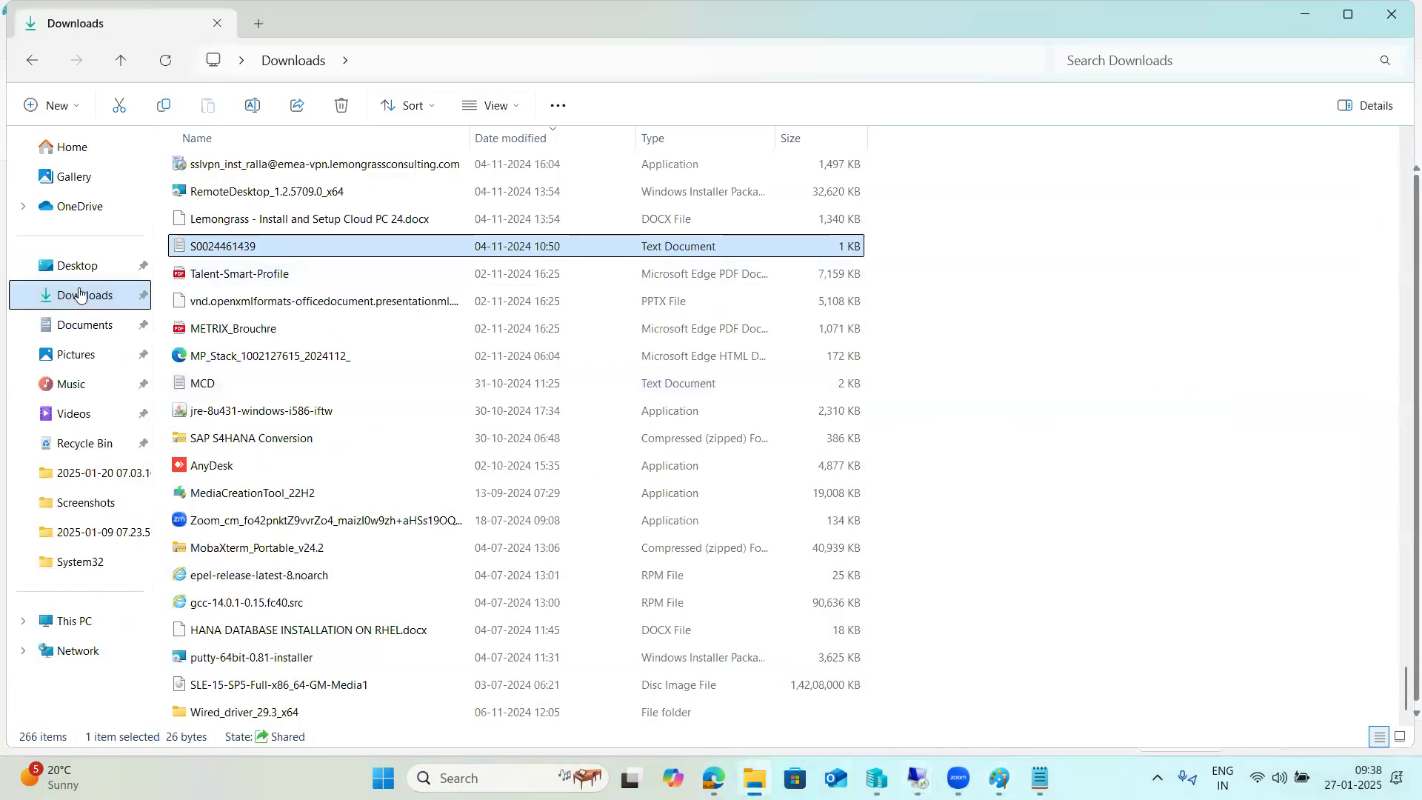
{"action": "left_click", "coordinate": [80, 293]}
{"action": "left_click", "coordinate": [237, 189]}
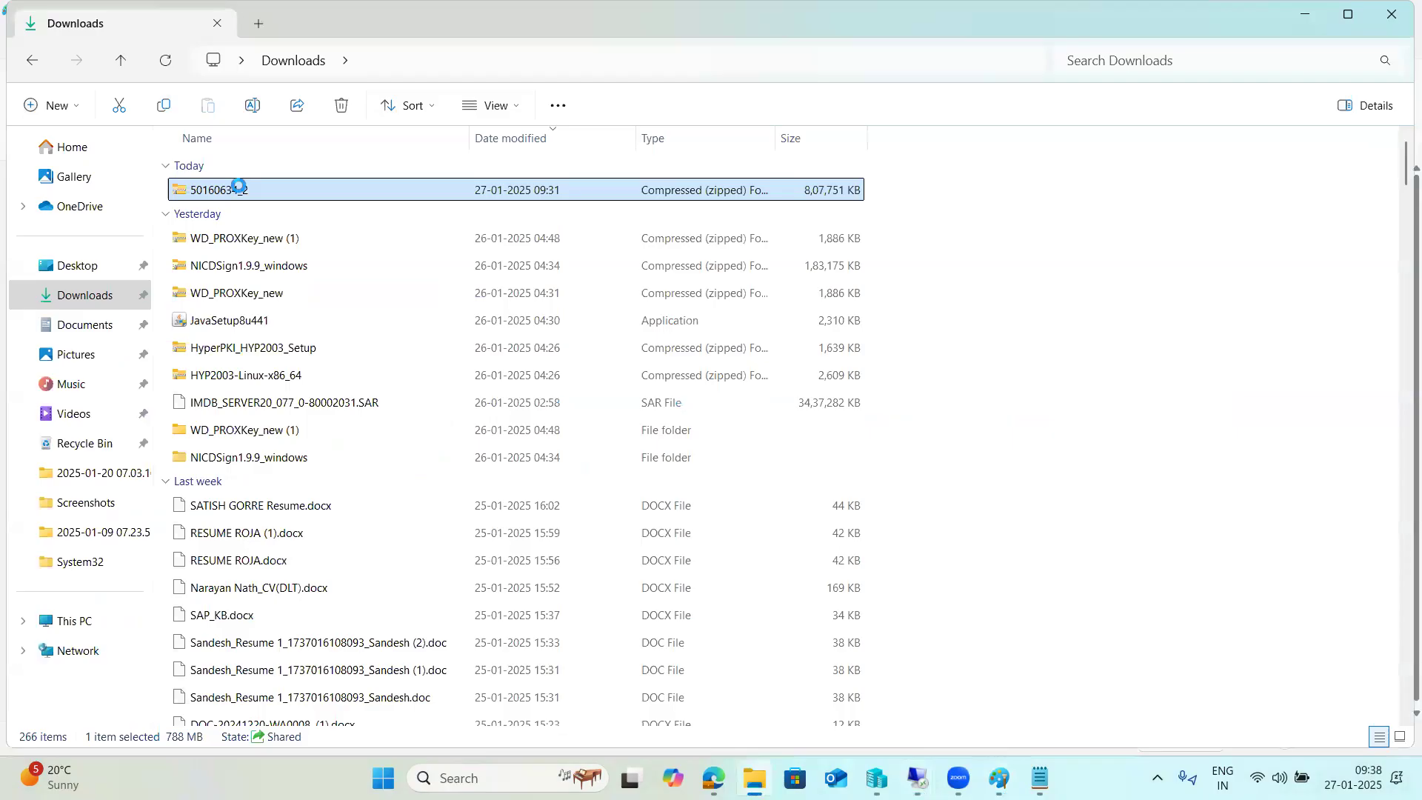
{"action": "right_click", "coordinate": [238, 185]}
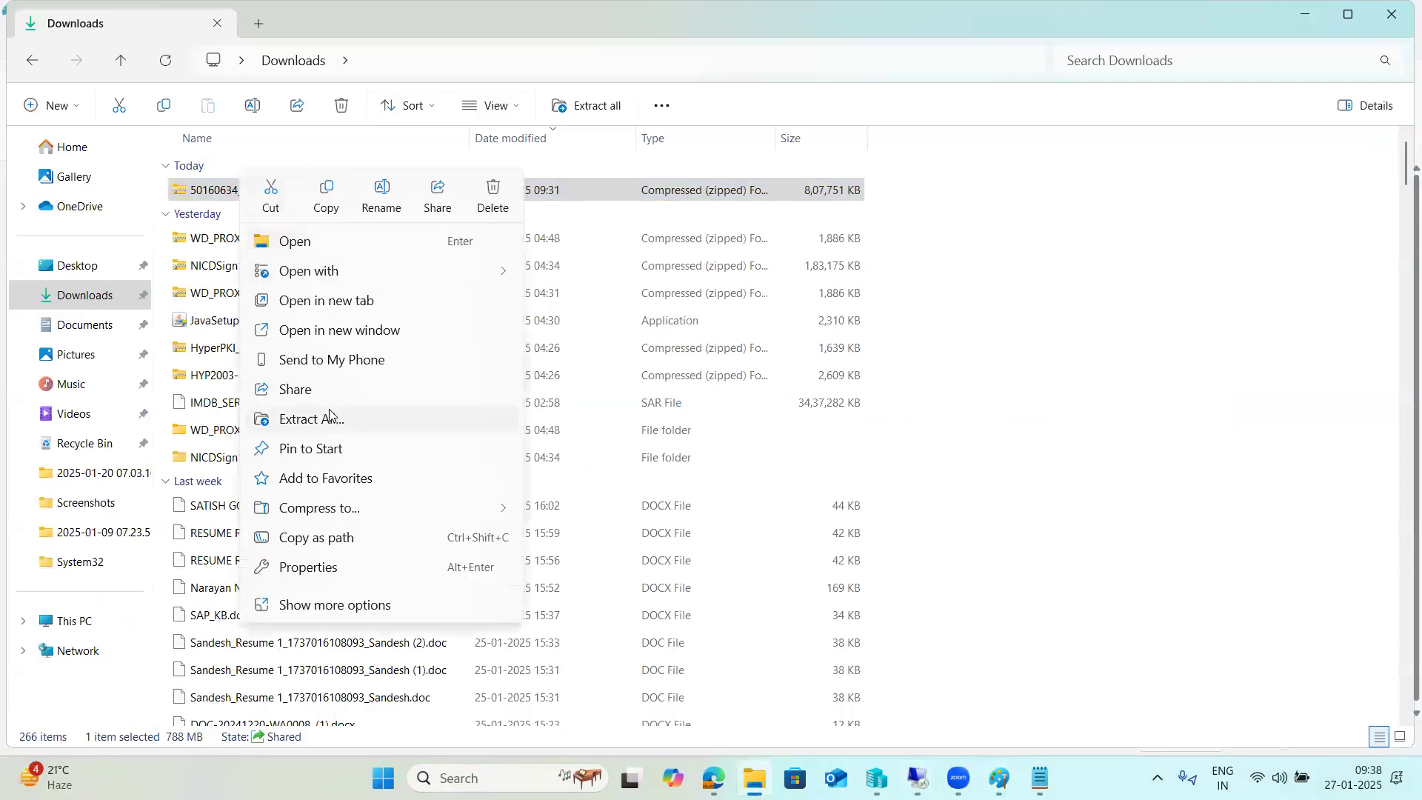
{"action": "left_click", "coordinate": [326, 200]}
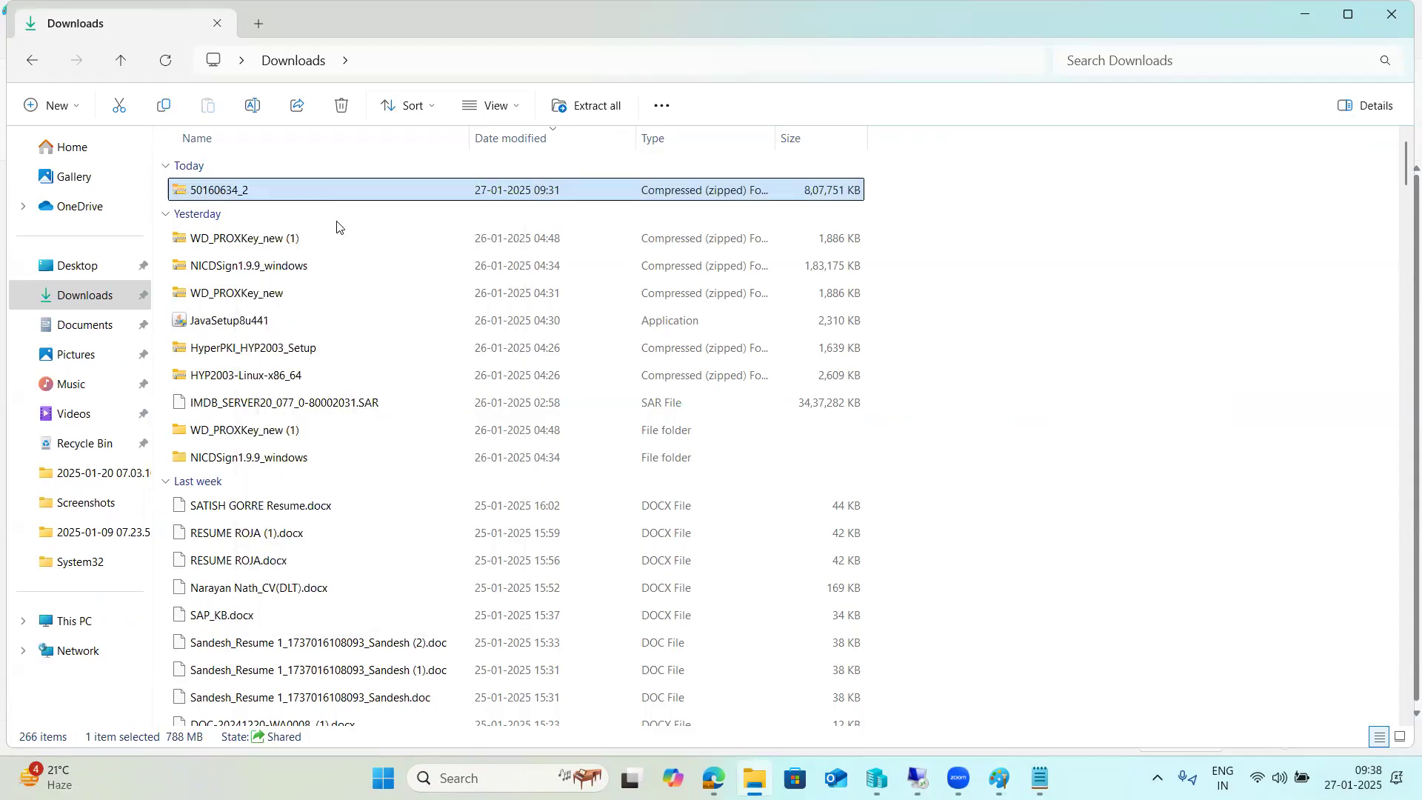
Paste the 50160634_2 zip onto the remote server's desktop and return to Paint while it copies.
{"action": "mouse_move", "coordinate": [918, 778]}
{"action": "left_click", "coordinate": [954, 674]}
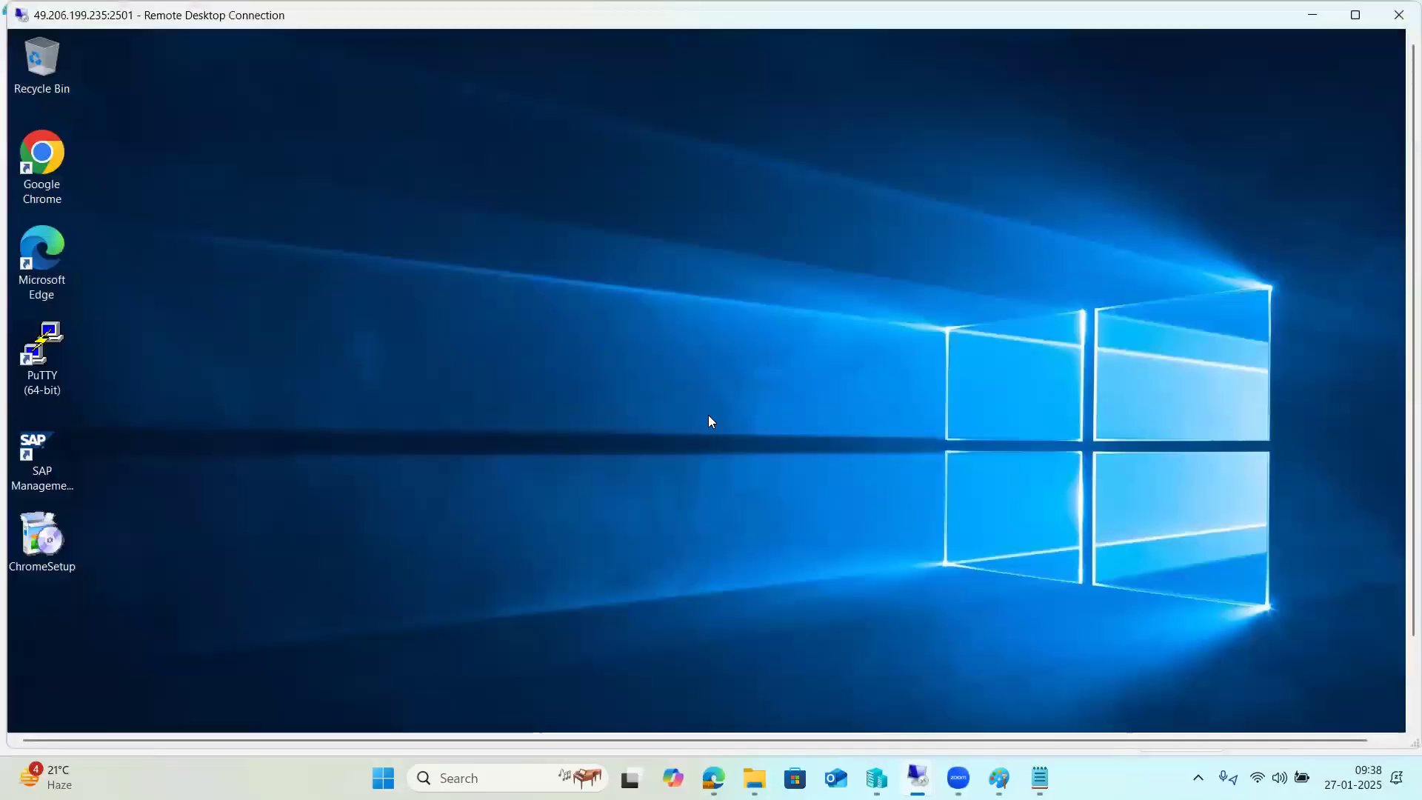
{"action": "right_click", "coordinate": [668, 304]}
{"action": "left_click", "coordinate": [718, 396]}
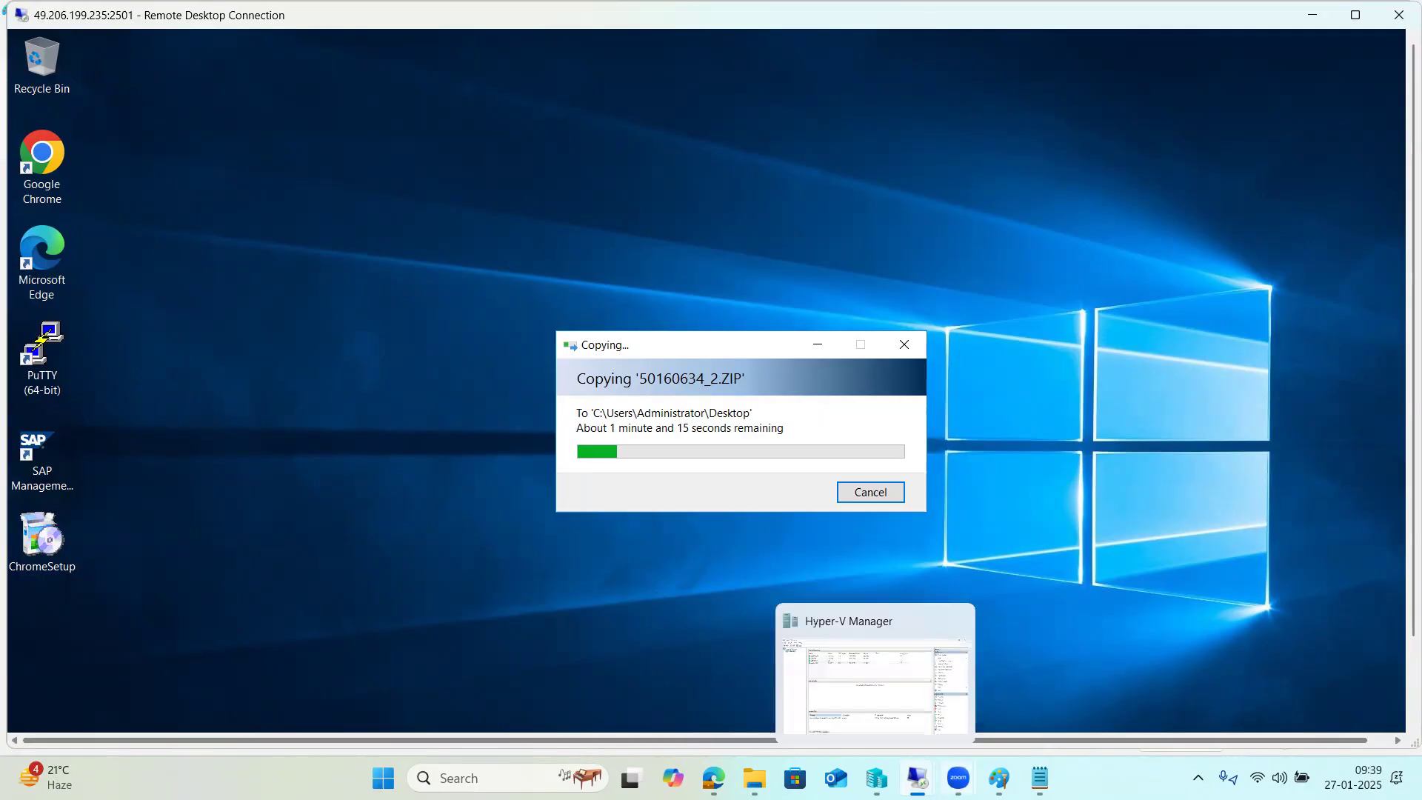
{"action": "left_click", "coordinate": [999, 778]}
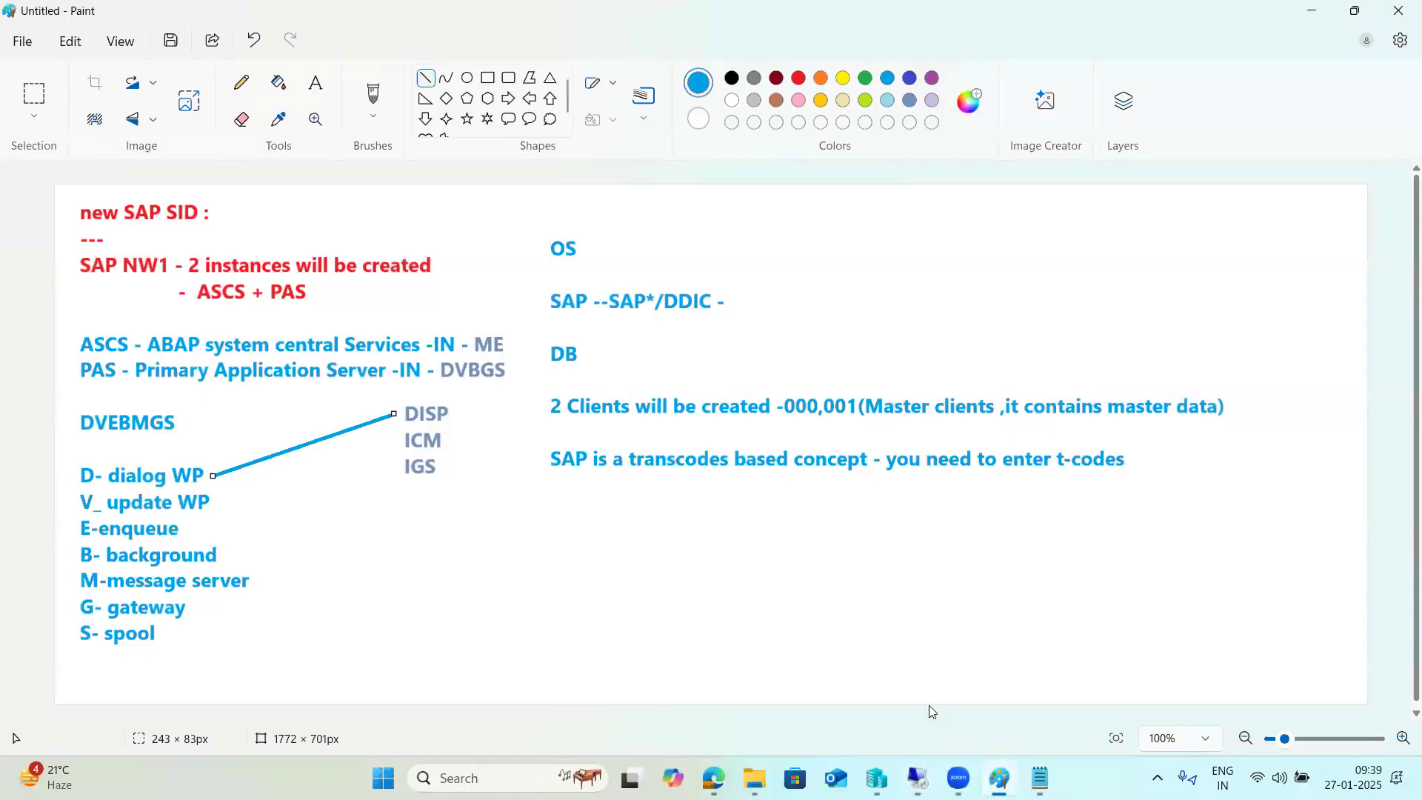
Underline the master clients note and draw a column of short dashes along the right edge.
{"action": "left_click_drag", "start_coordinate": [872, 431], "coordinate": [1223, 426]}
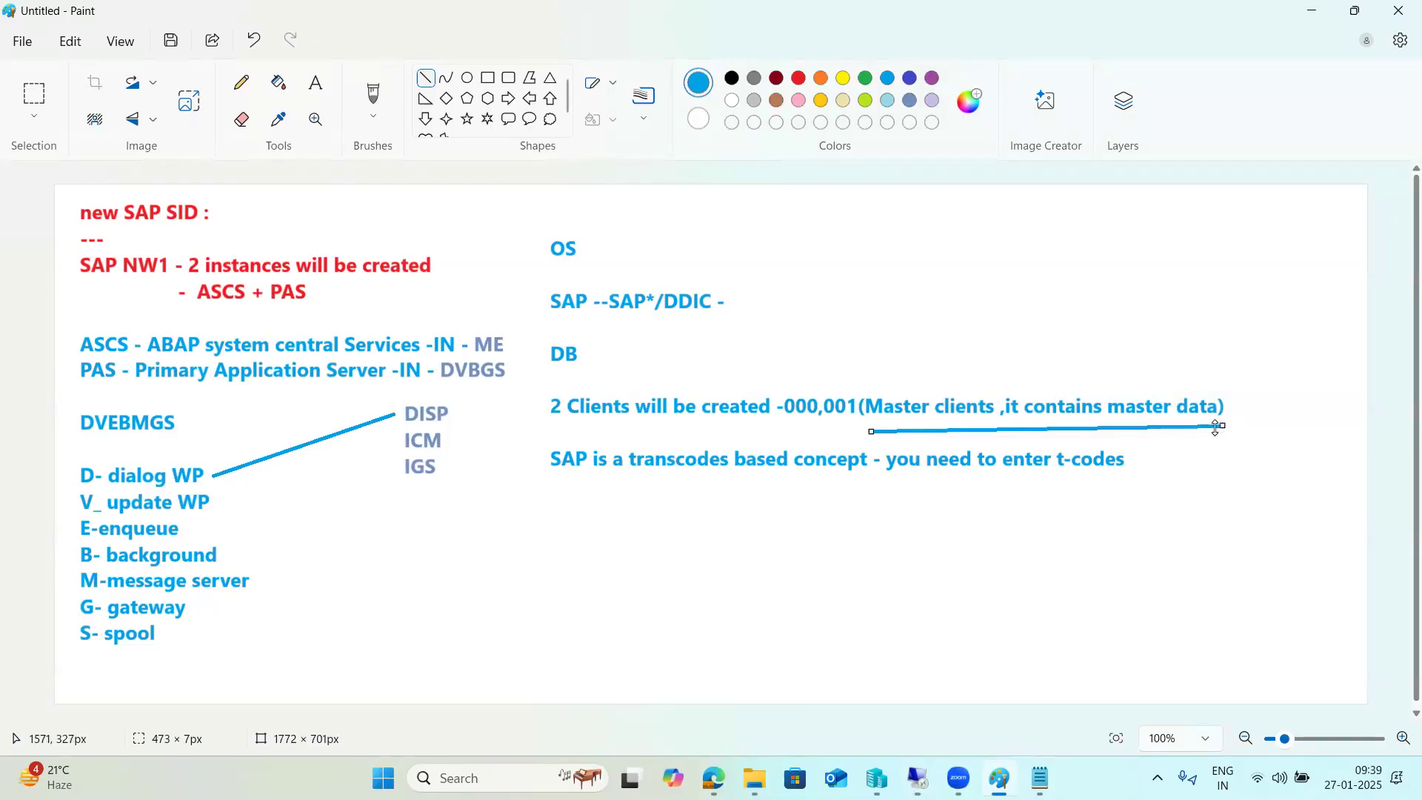
{"action": "mouse_move", "coordinate": [1260, 251]}
{"action": "left_mouse_down"}
{"action": "mouse_move", "coordinate": [1278, 252]}
{"action": "mouse_move", "coordinate": [1265, 272]}
{"action": "mouse_move", "coordinate": [1279, 293]}
{"action": "mouse_move", "coordinate": [1278, 435]}
{"action": "left_mouse_up"}
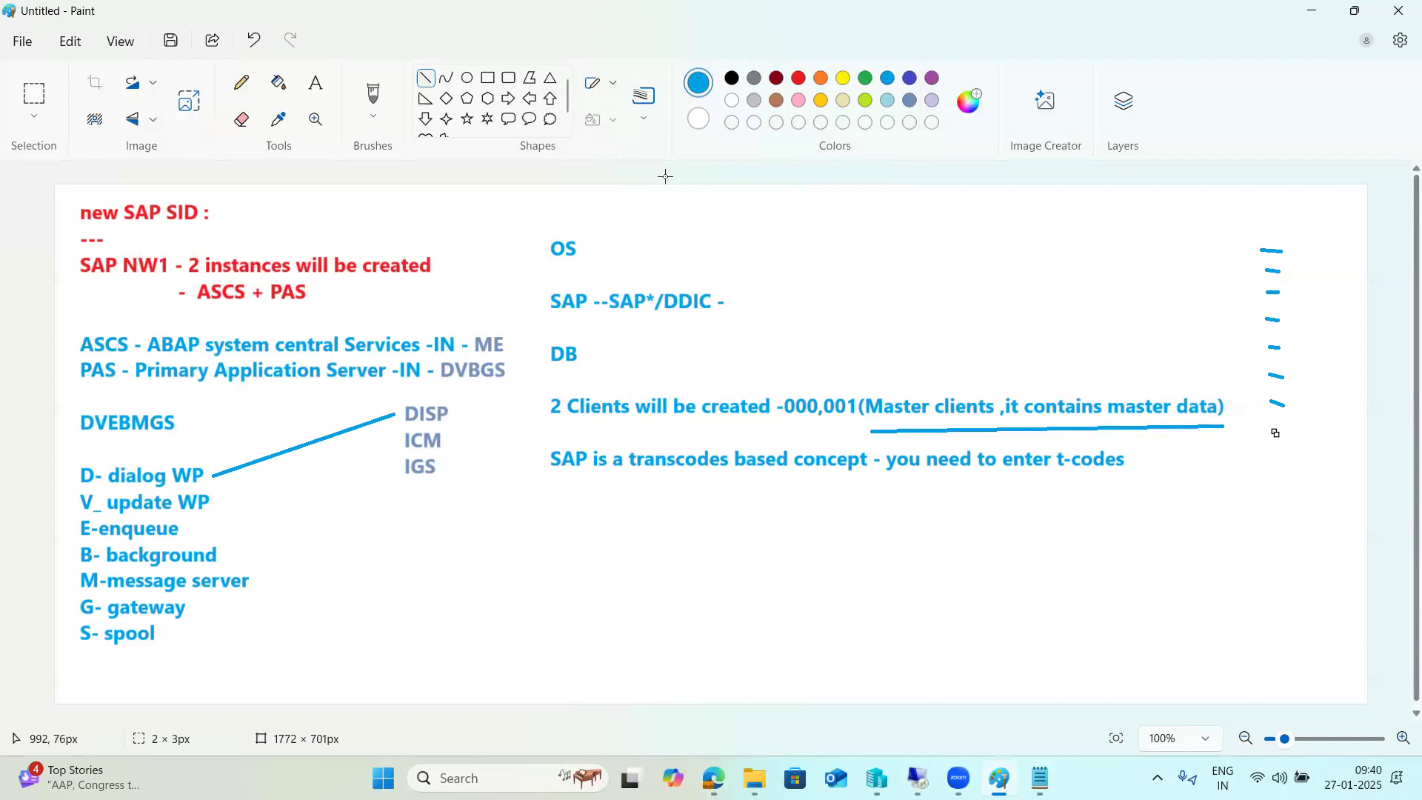
{"action": "left_click", "coordinate": [487, 78]}
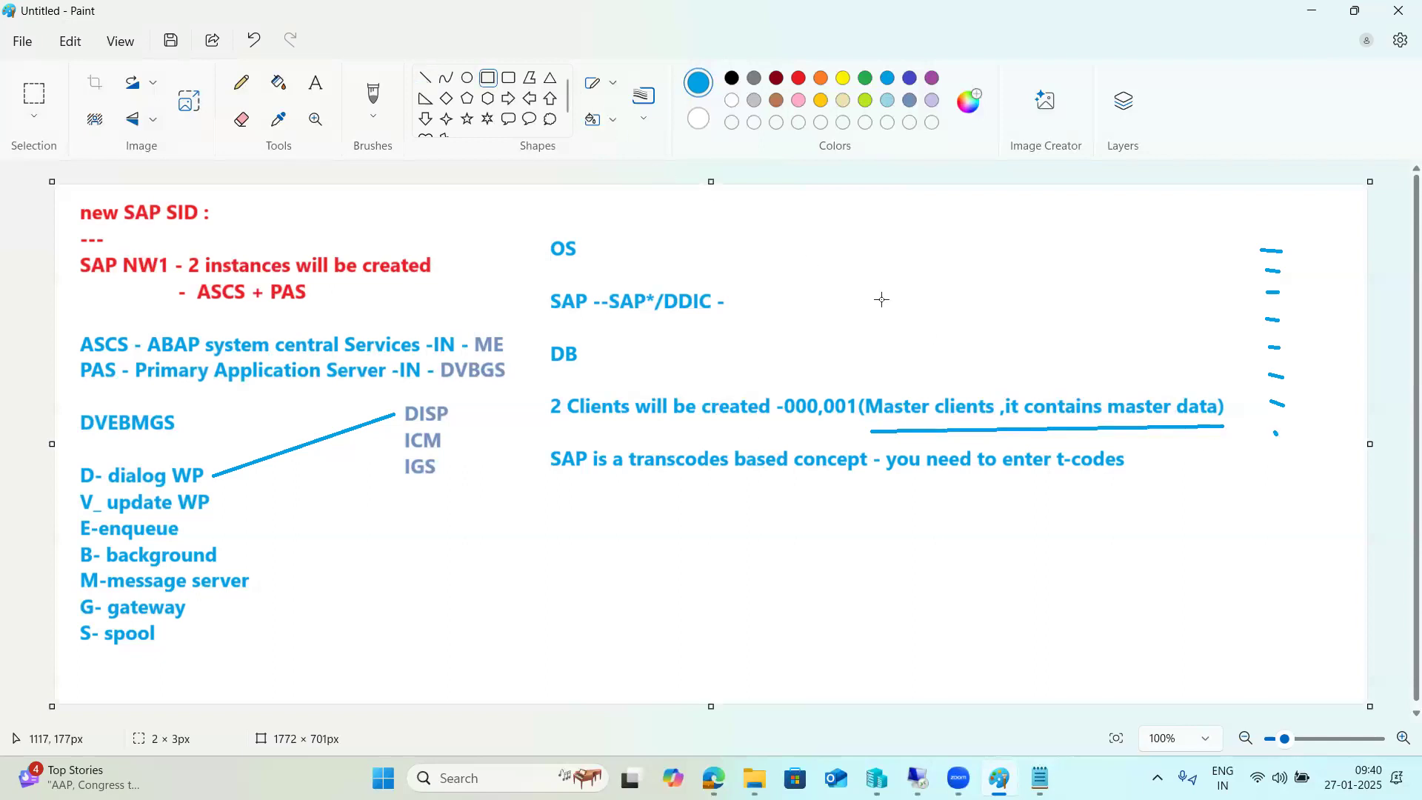
Draw the upper large box with three smaller rectangles inside it, including a tall narrow one.
{"action": "mouse_move", "coordinate": [819, 196]}
{"action": "left_mouse_down"}
{"action": "mouse_move", "coordinate": [1048, 333]}
{"action": "mouse_move", "coordinate": [1219, 378]}
{"action": "left_mouse_up"}
{"action": "left_click", "coordinate": [1152, 561]}
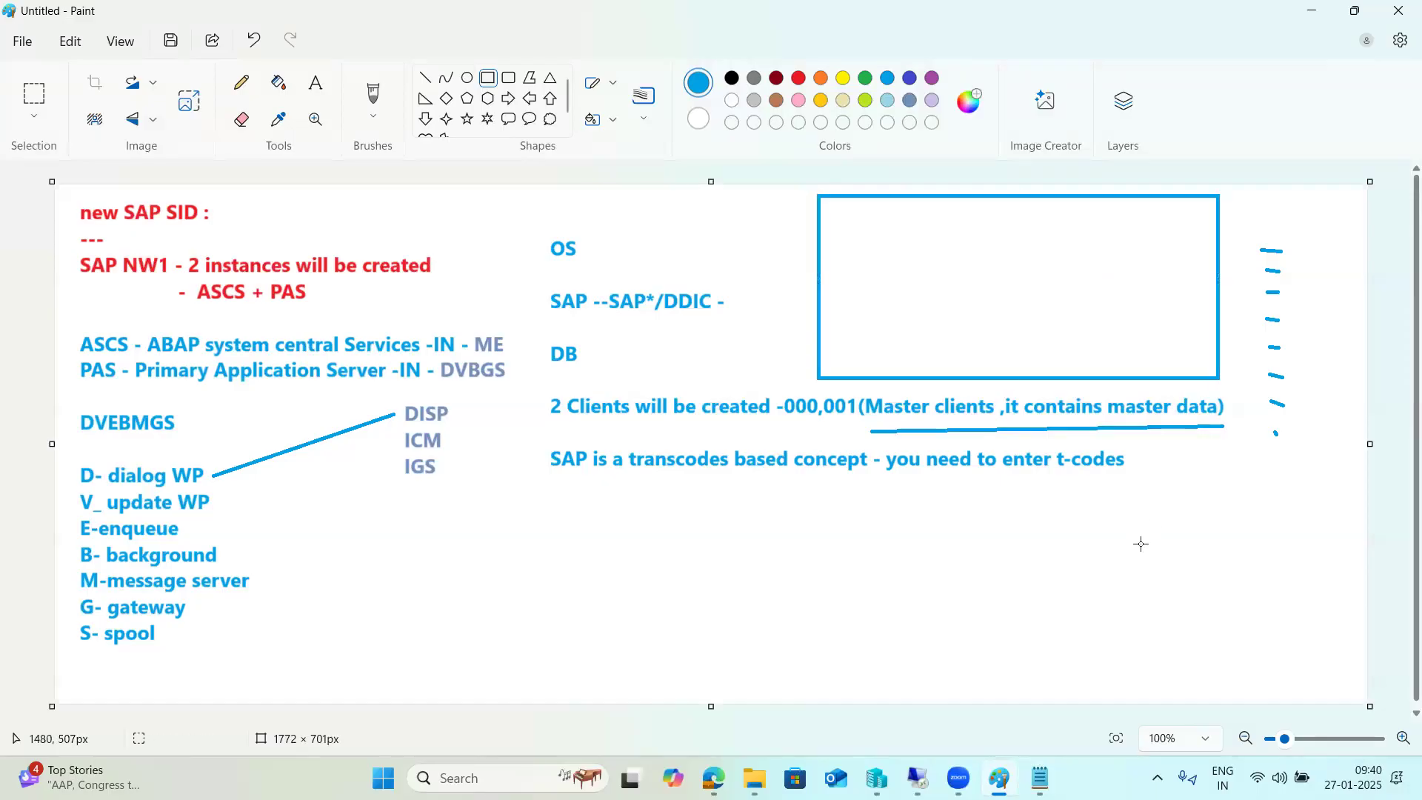
{"action": "left_click_drag", "start_coordinate": [853, 245], "coordinate": [987, 266]}
{"action": "mouse_move", "coordinate": [851, 279]}
{"action": "left_mouse_down"}
{"action": "mouse_move", "coordinate": [995, 298]}
{"action": "mouse_move", "coordinate": [923, 316]}
{"action": "mouse_move", "coordinate": [918, 365]}
{"action": "mouse_move", "coordinate": [1019, 369]}
{"action": "left_mouse_up"}
{"action": "left_click_drag", "start_coordinate": [1056, 257], "coordinate": [1103, 319]}
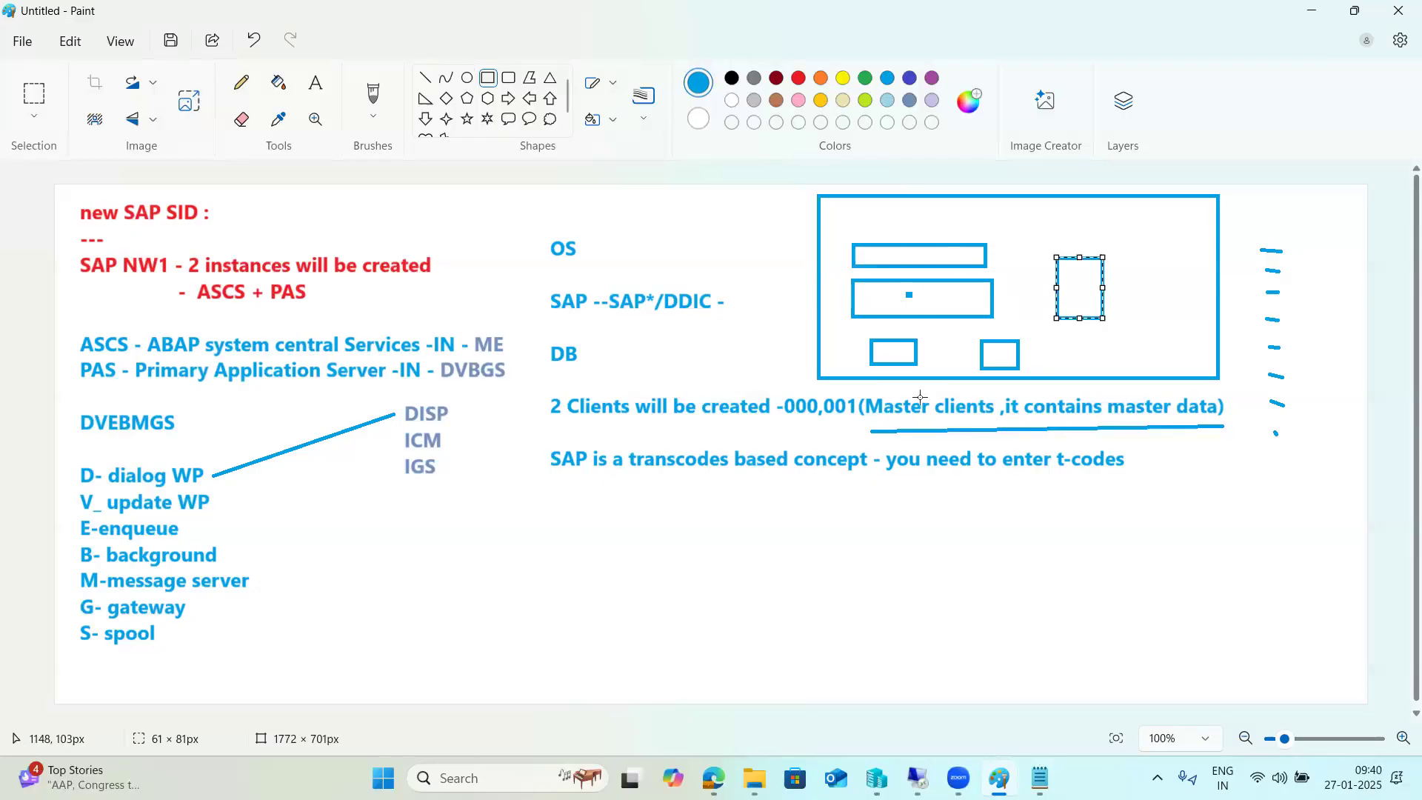
Draw the lower large box containing a wide bar, a bottom-right square and another rectangle.
{"action": "mouse_move", "coordinate": [812, 481]}
{"action": "left_mouse_down"}
{"action": "mouse_move", "coordinate": [1141, 636]}
{"action": "mouse_move", "coordinate": [1248, 667]}
{"action": "mouse_move", "coordinate": [1261, 698]}
{"action": "mouse_move", "coordinate": [1254, 680]}
{"action": "left_mouse_up"}
{"action": "left_click", "coordinate": [1320, 643]}
{"action": "left_click", "coordinate": [830, 515]}
{"action": "mouse_move", "coordinate": [844, 520]}
{"action": "left_mouse_down"}
{"action": "mouse_move", "coordinate": [1039, 553]}
{"action": "mouse_move", "coordinate": [1220, 539]}
{"action": "left_mouse_up"}
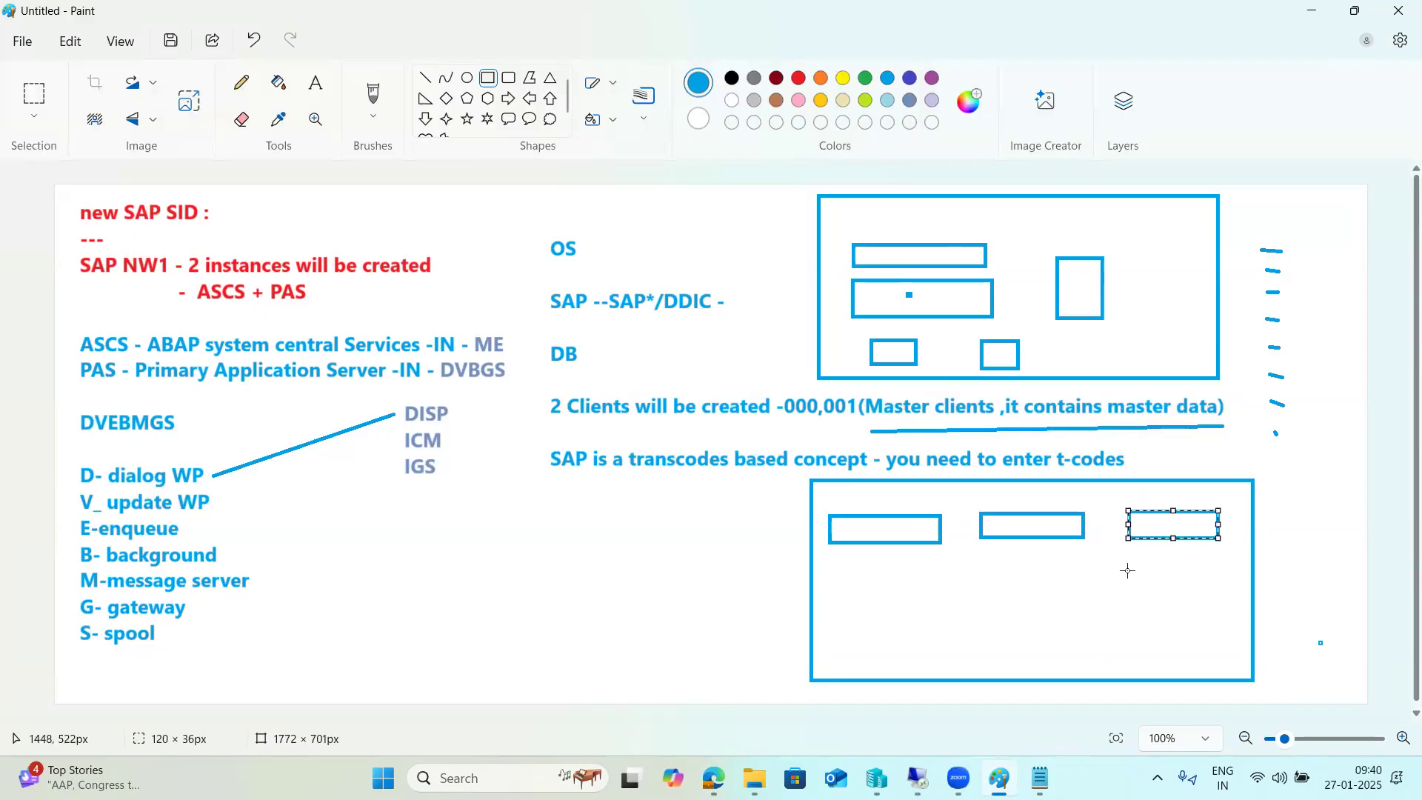
{"action": "left_click_drag", "start_coordinate": [1127, 568], "coordinate": [1228, 653]}
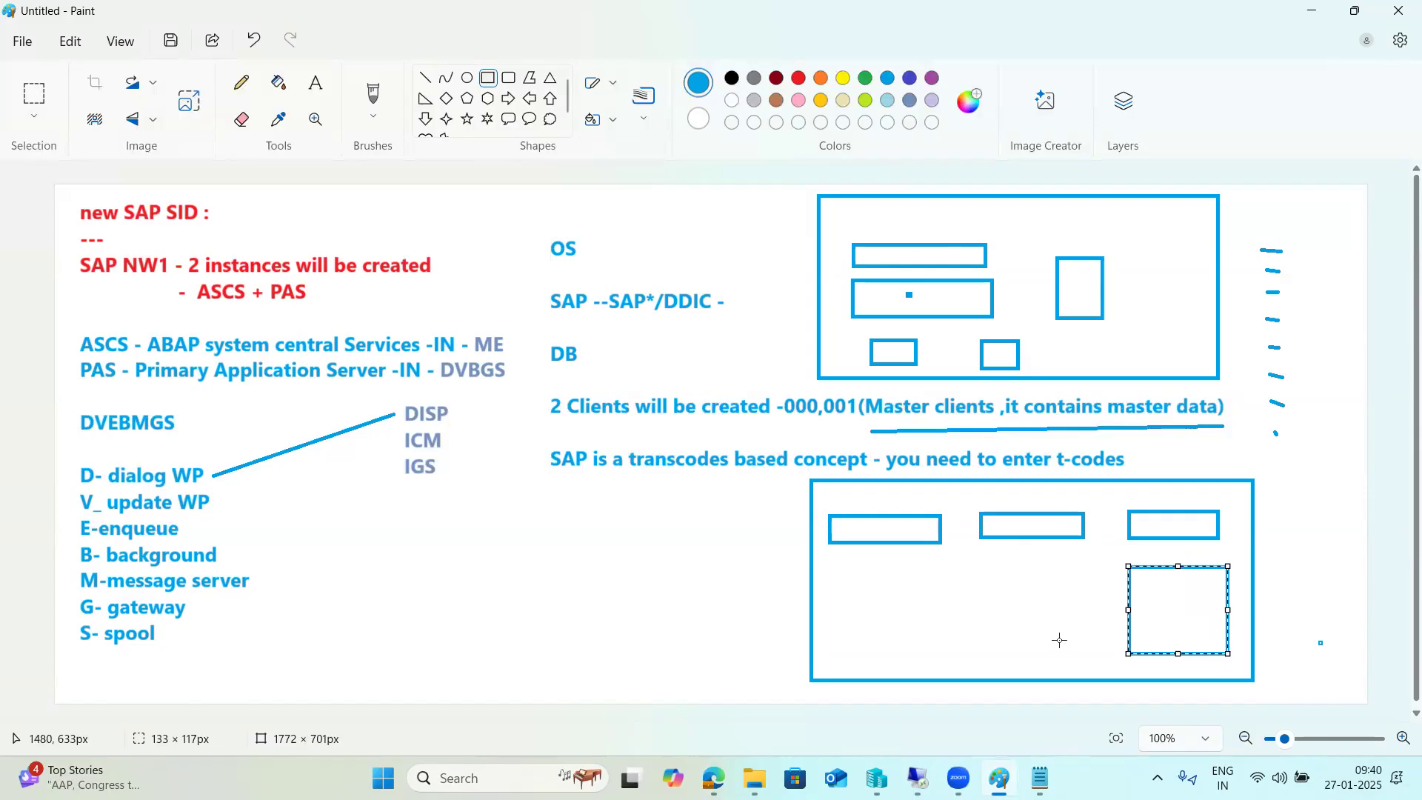
{"action": "mouse_move", "coordinate": [865, 573]}
{"action": "left_mouse_down"}
{"action": "mouse_move", "coordinate": [926, 629]}
{"action": "mouse_move", "coordinate": [1071, 643]}
{"action": "left_mouse_up"}
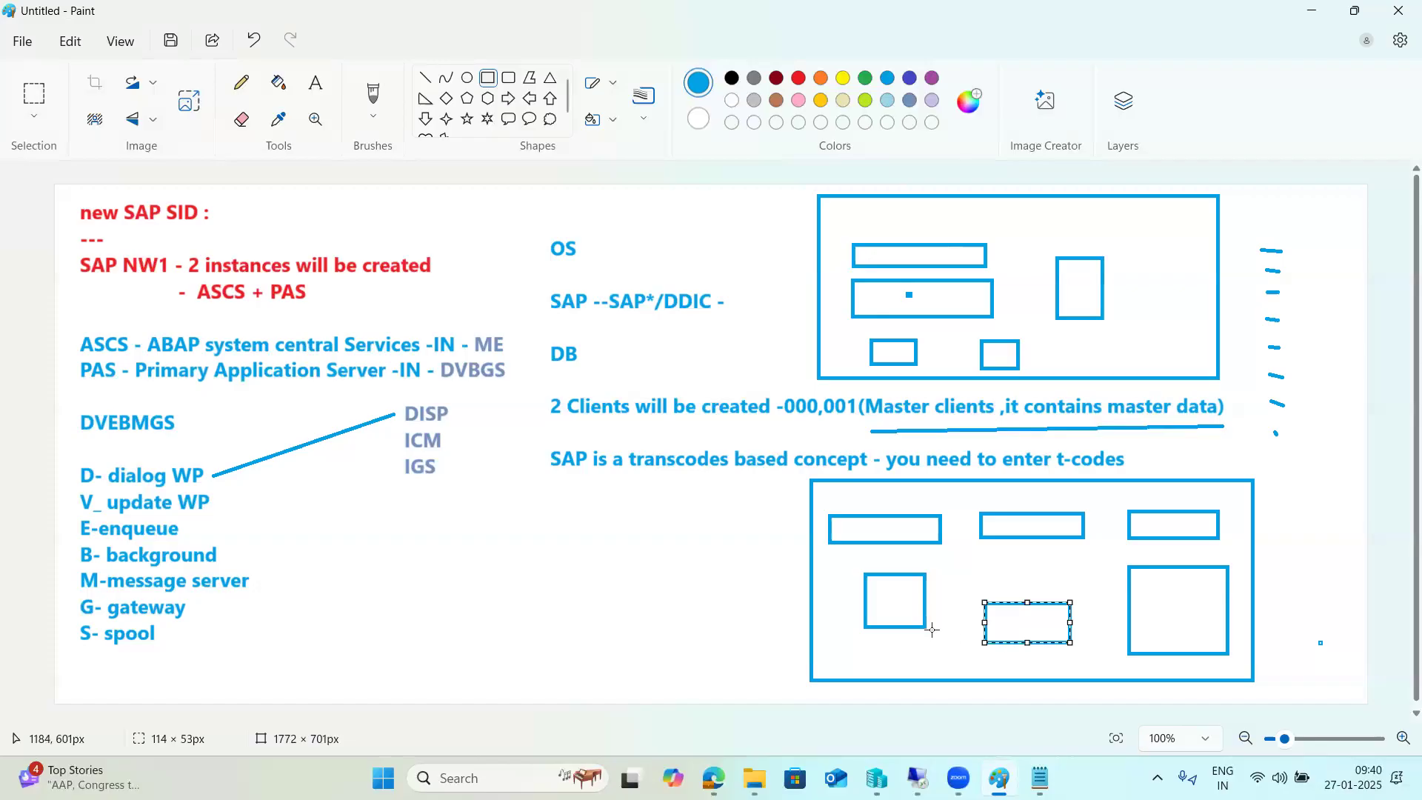
Cancel the stray short lines accidentally started on the sketch with Esc.
{"action": "left_click", "coordinate": [1110, 334]}
{"action": "left_click_drag", "start_coordinate": [1109, 334], "coordinate": [1114, 334]}
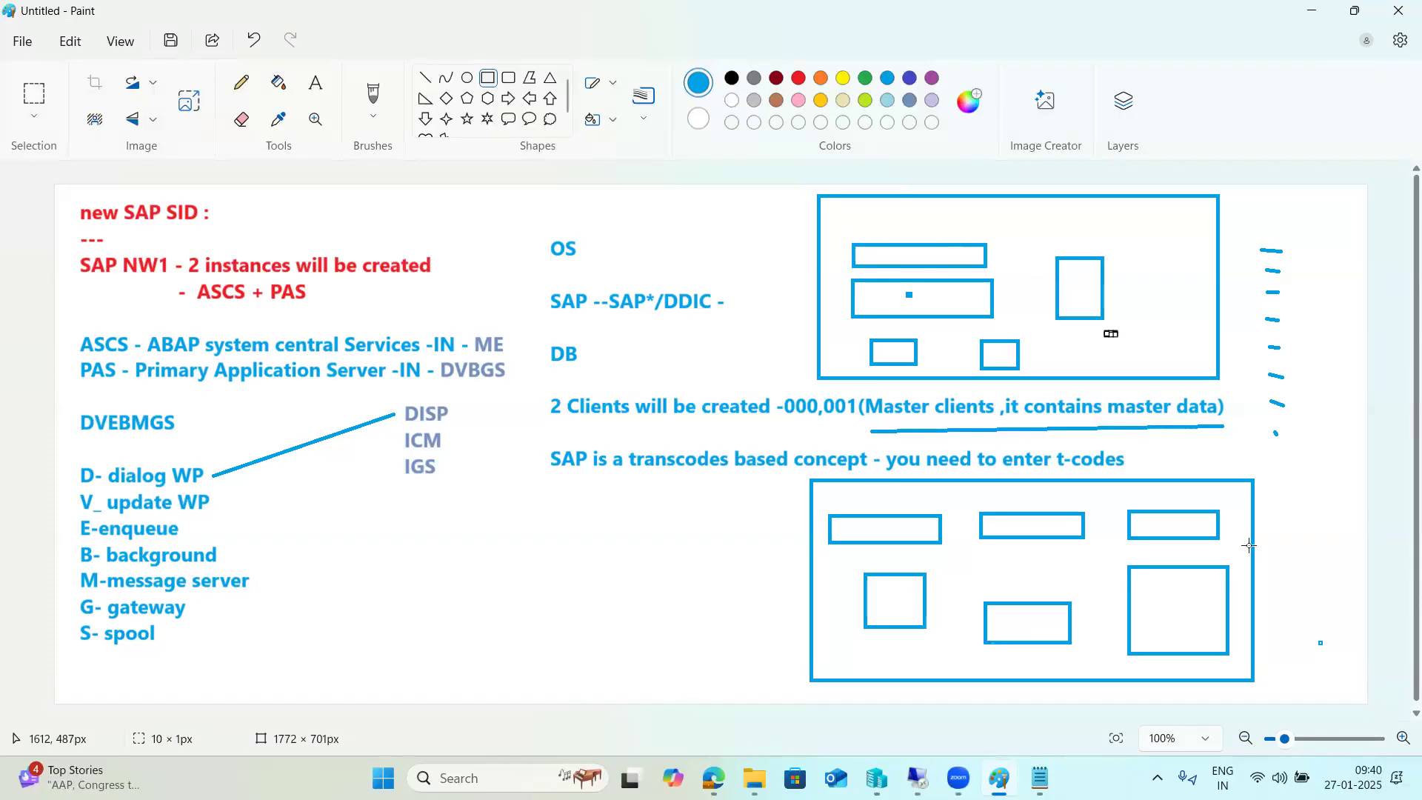
{"action": "left_click_drag", "start_coordinate": [1256, 546], "coordinate": [1262, 546]}
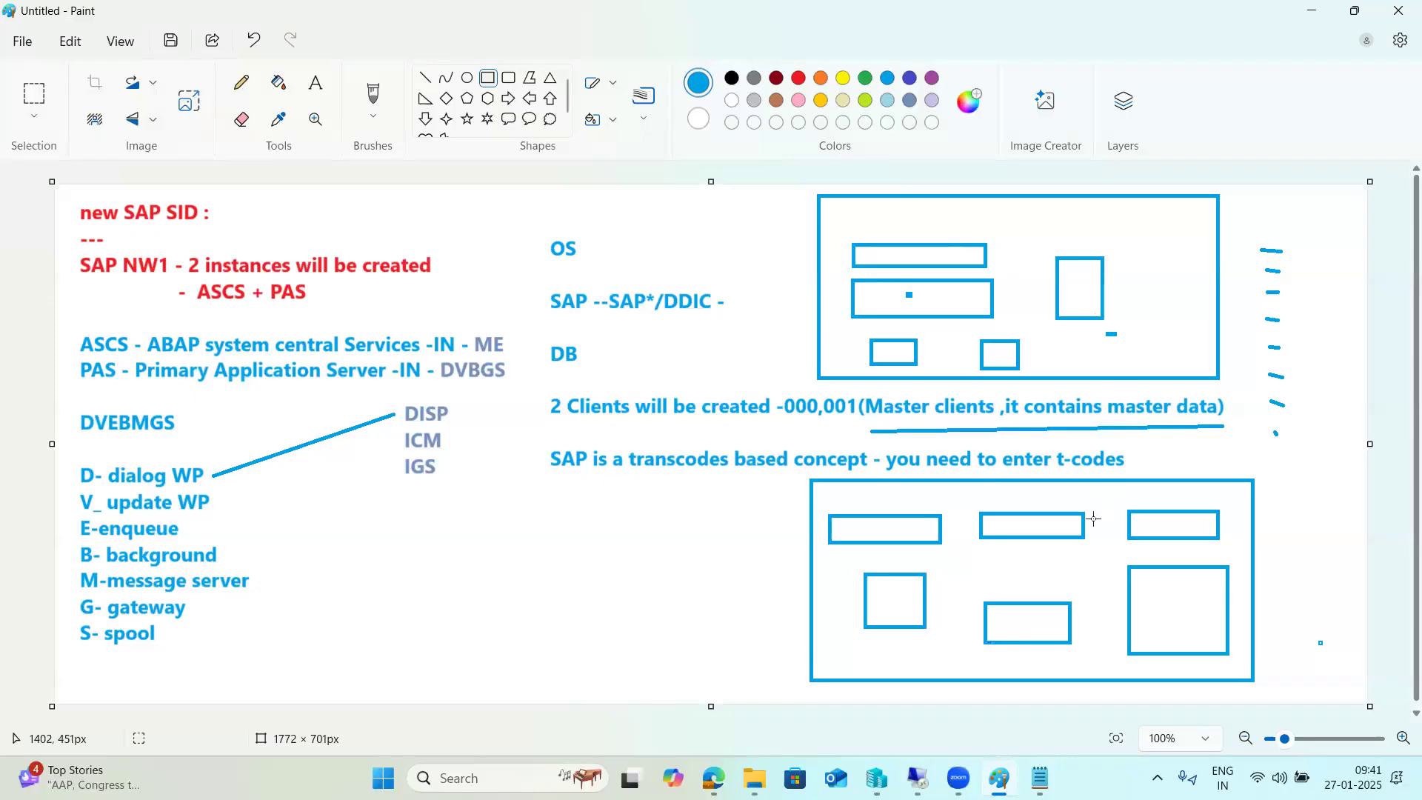
{"action": "left_click_drag", "start_coordinate": [1246, 498], "coordinate": [1267, 498]}
{"action": "key", "text": "Escape"}
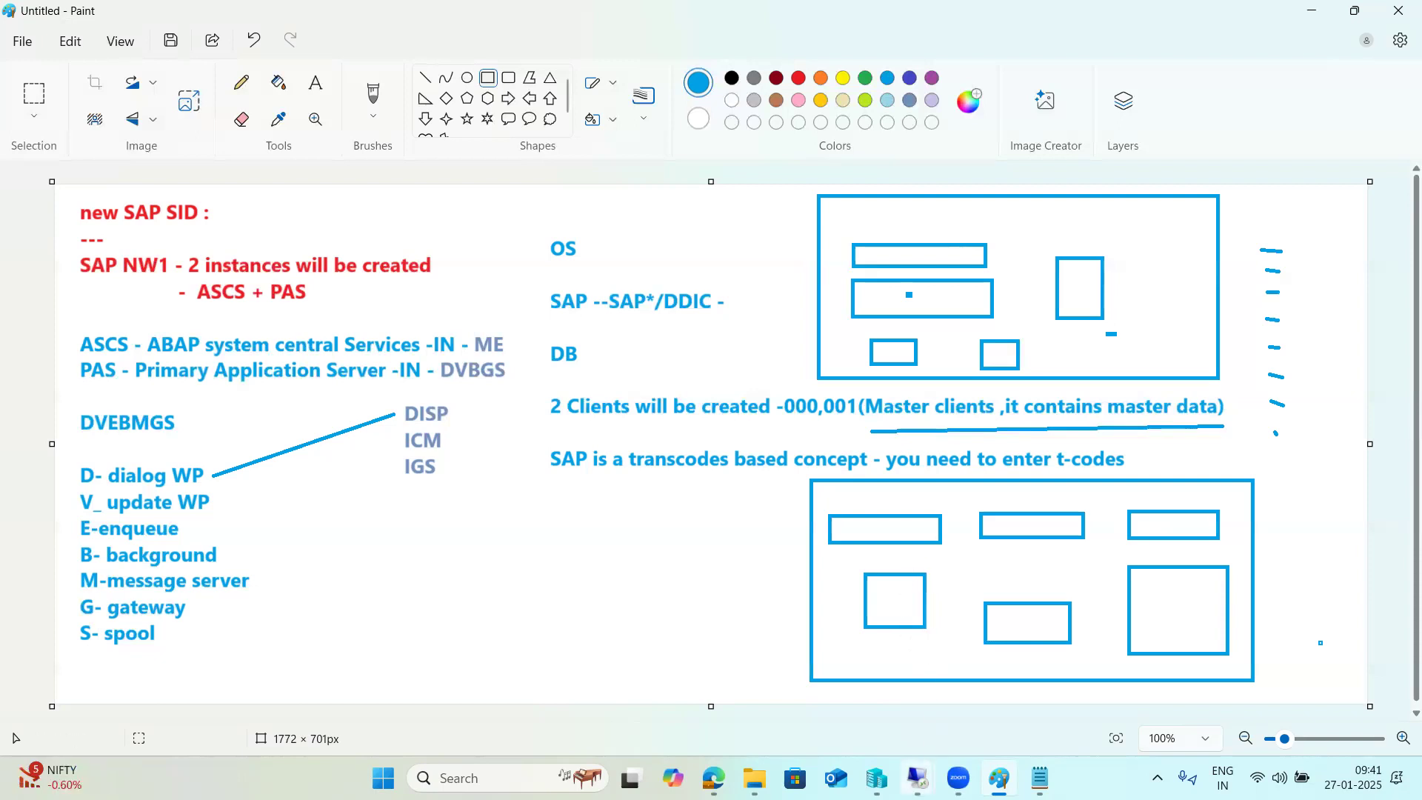
Make two small drags on the Paint canvas, leaving the box sketch unchanged.
{"action": "left_click_drag", "start_coordinate": [1012, 486], "coordinate": [1021, 486]}
{"action": "left_click_drag", "start_coordinate": [1110, 216], "coordinate": [1121, 217]}
Extract All from the 50160634_2 zip into the Desktop\50160634_2 folder on the server.
{"action": "mouse_move", "coordinate": [917, 778]}
{"action": "left_click", "coordinate": [968, 671]}
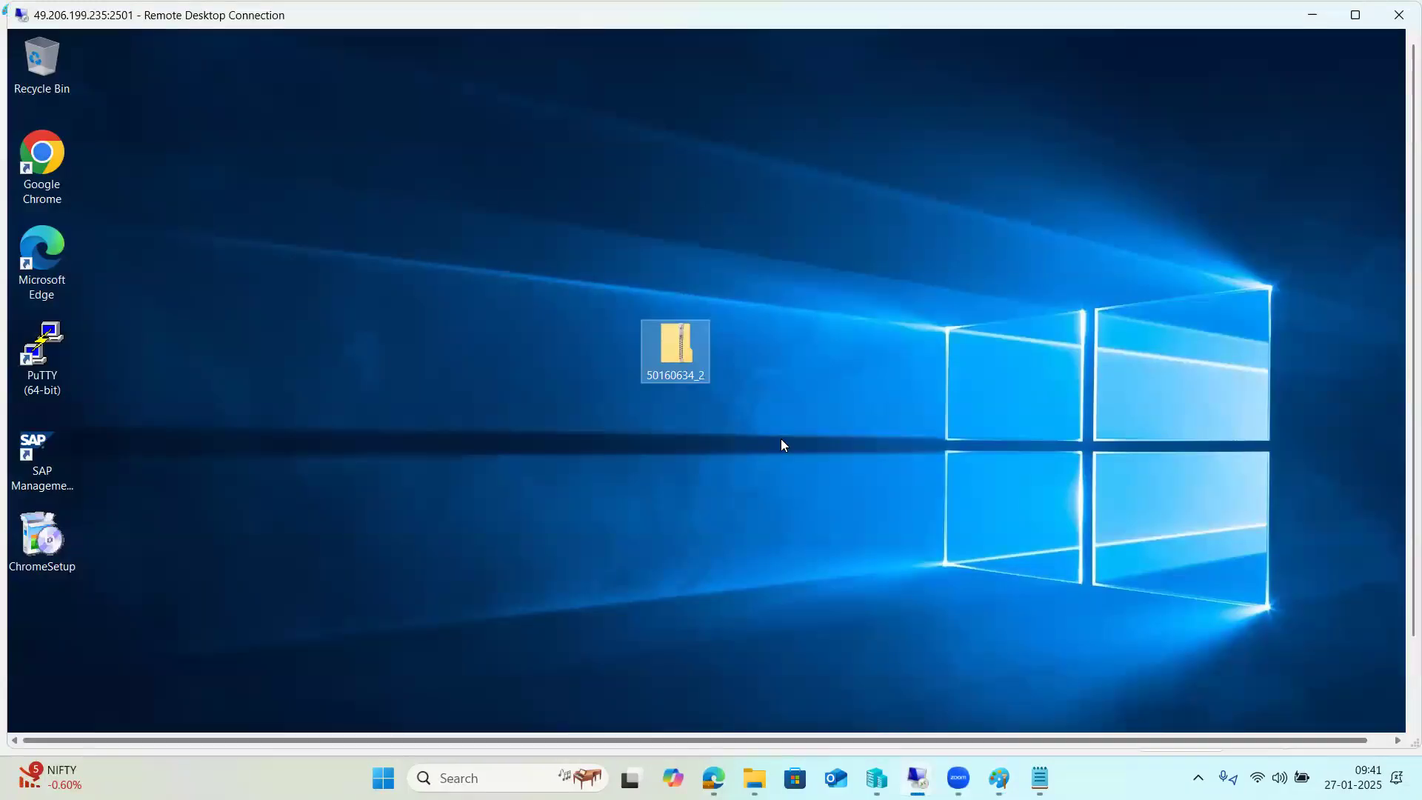
{"action": "right_click", "coordinate": [690, 344]}
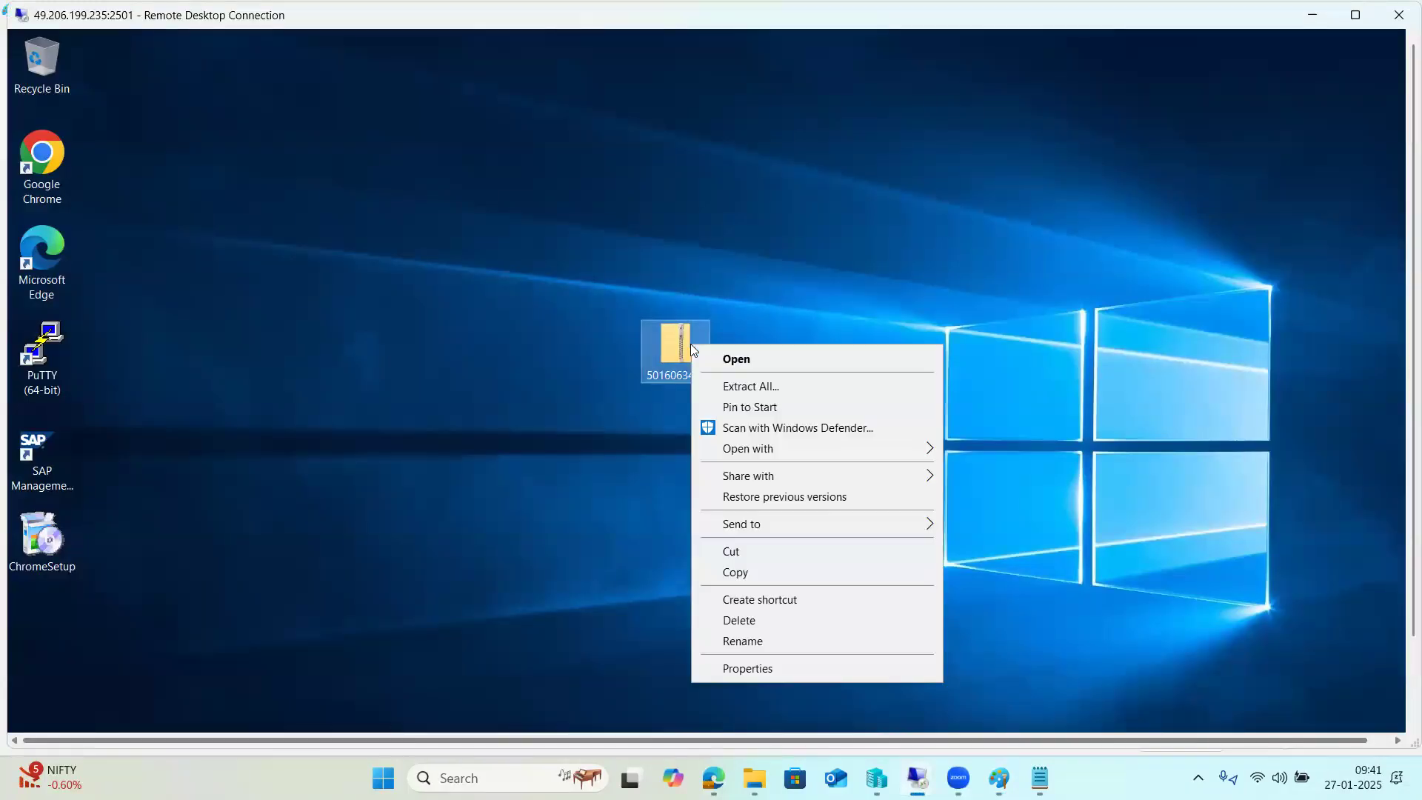
{"action": "left_click", "coordinate": [749, 387]}
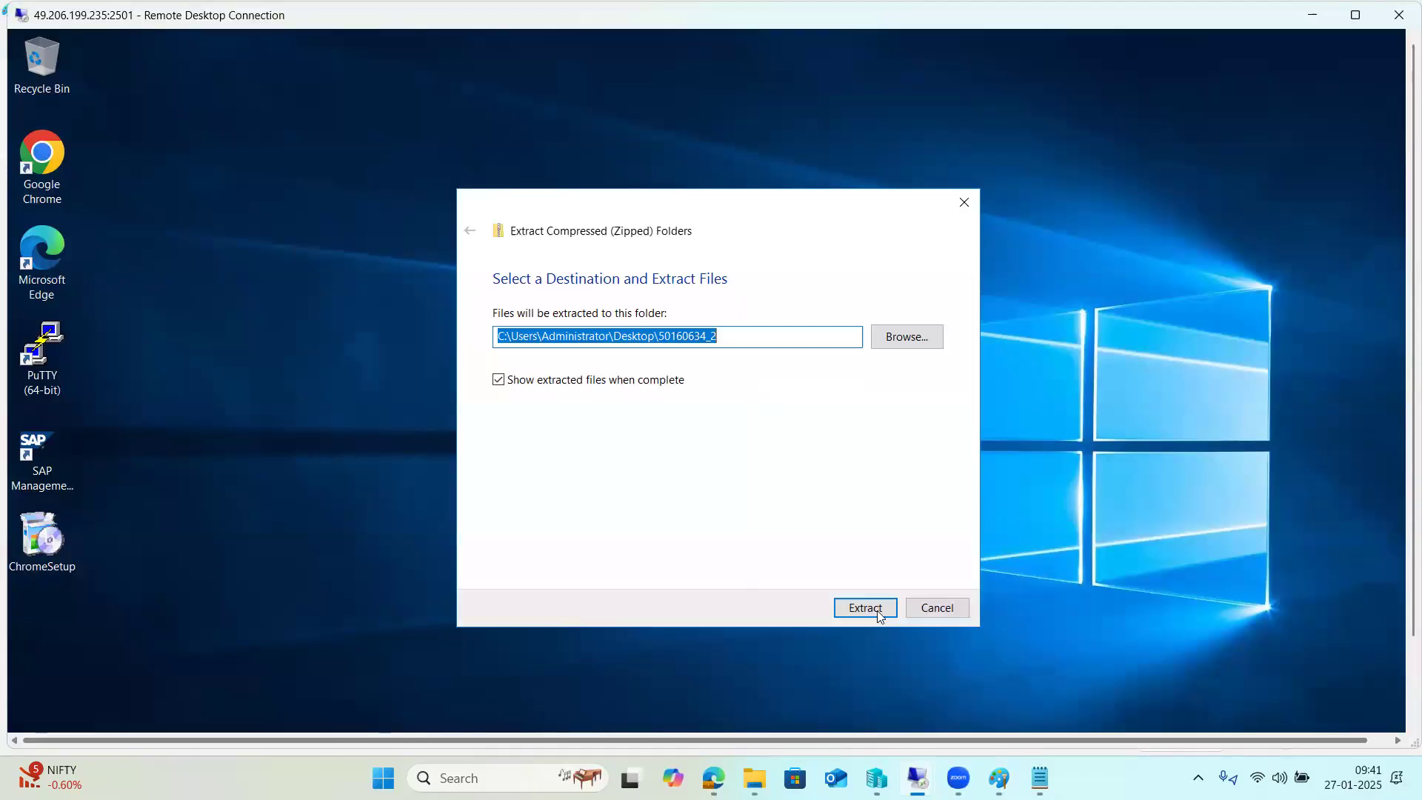
{"action": "left_click", "coordinate": [877, 610]}
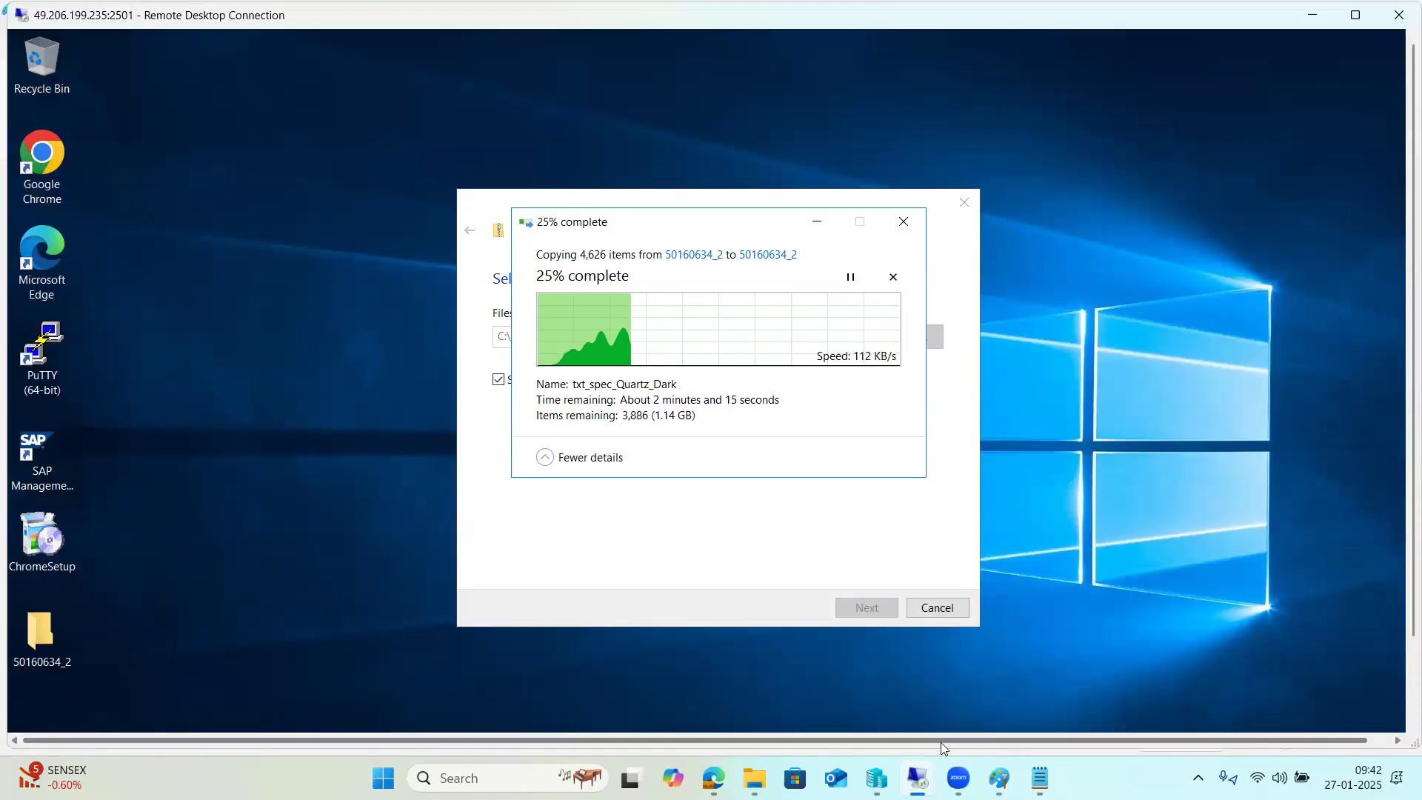
Switch to the other remote session and bring the SAP Logon window to the front.
{"action": "mouse_move", "coordinate": [919, 776]}
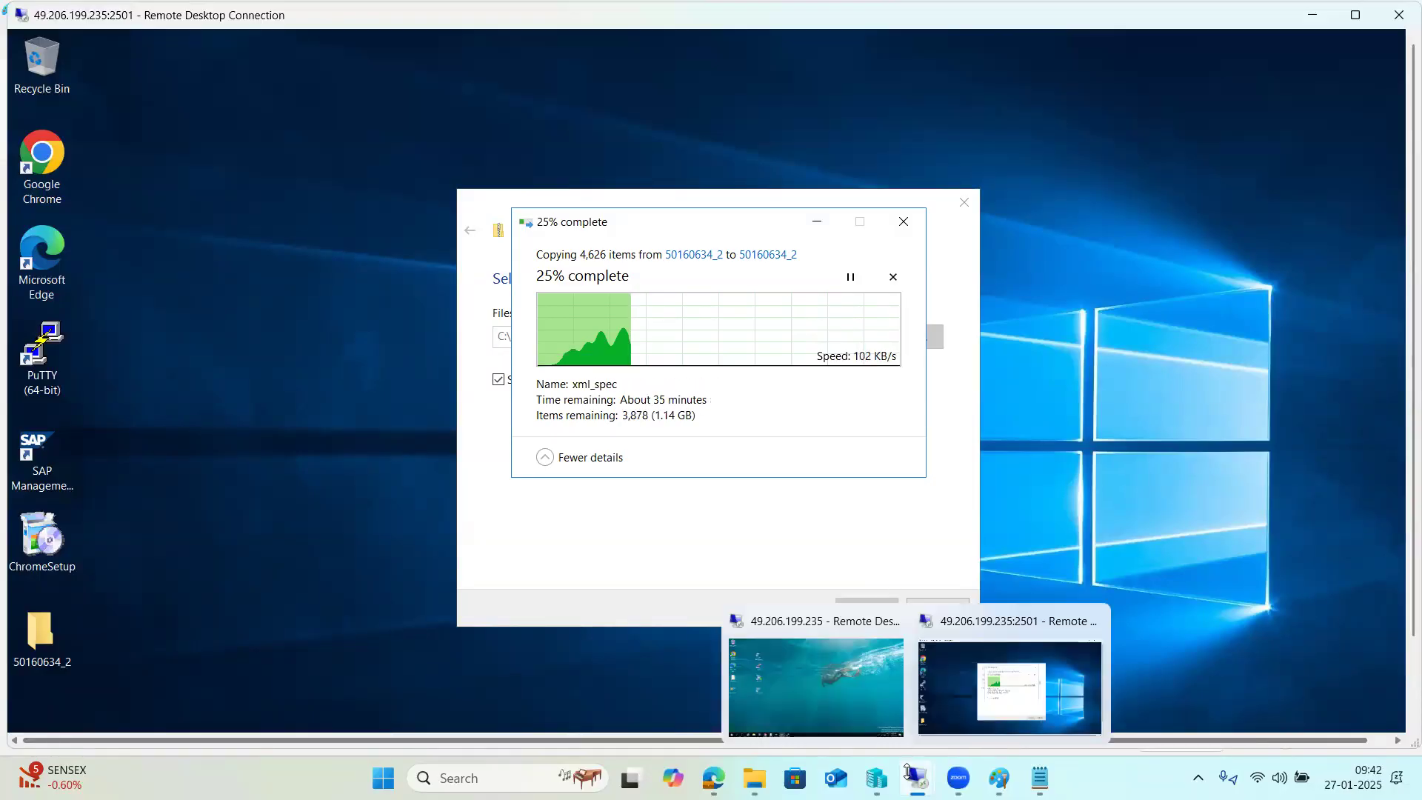
{"action": "left_click", "coordinate": [836, 673]}
{"action": "left_click", "coordinate": [433, 781]}
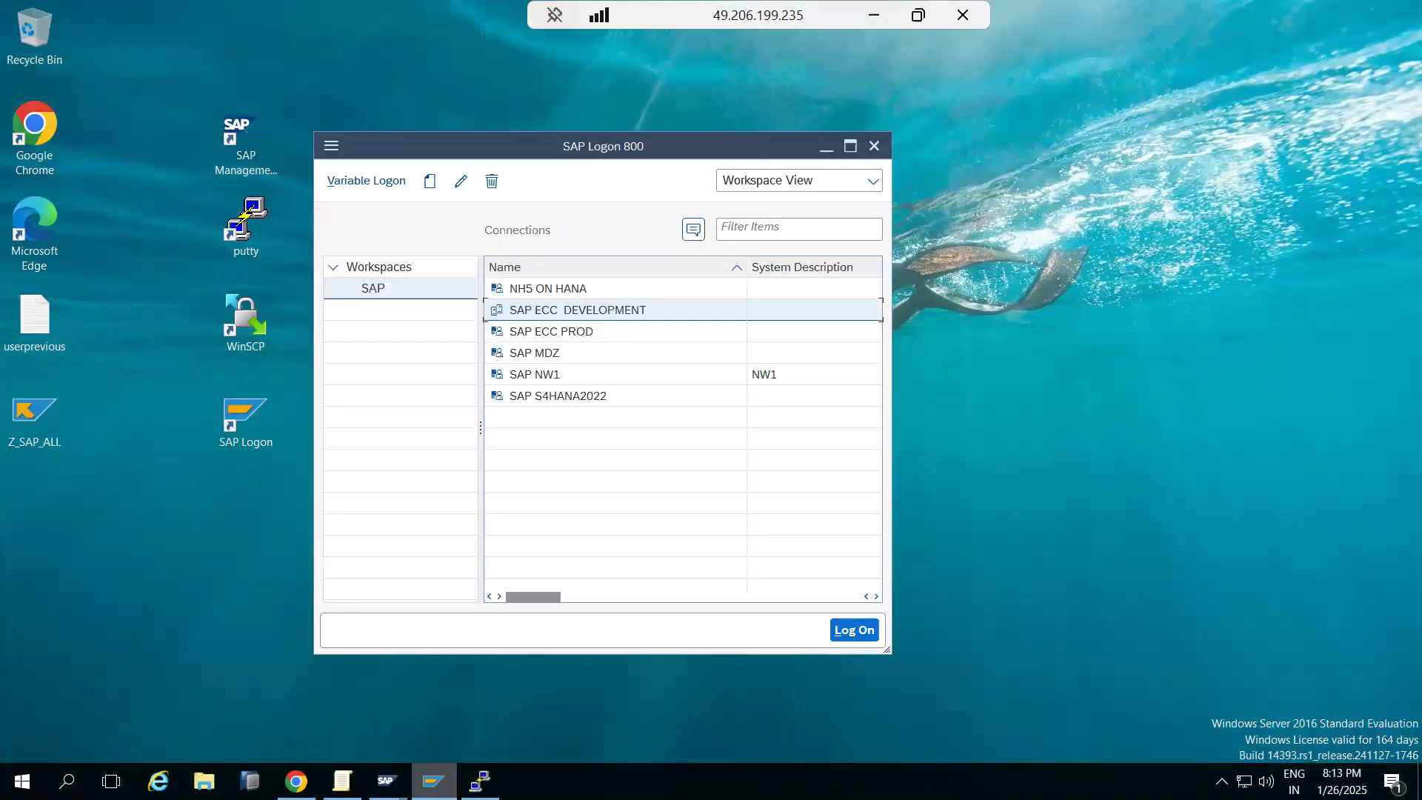
{"action": "left_click", "coordinate": [433, 780]}
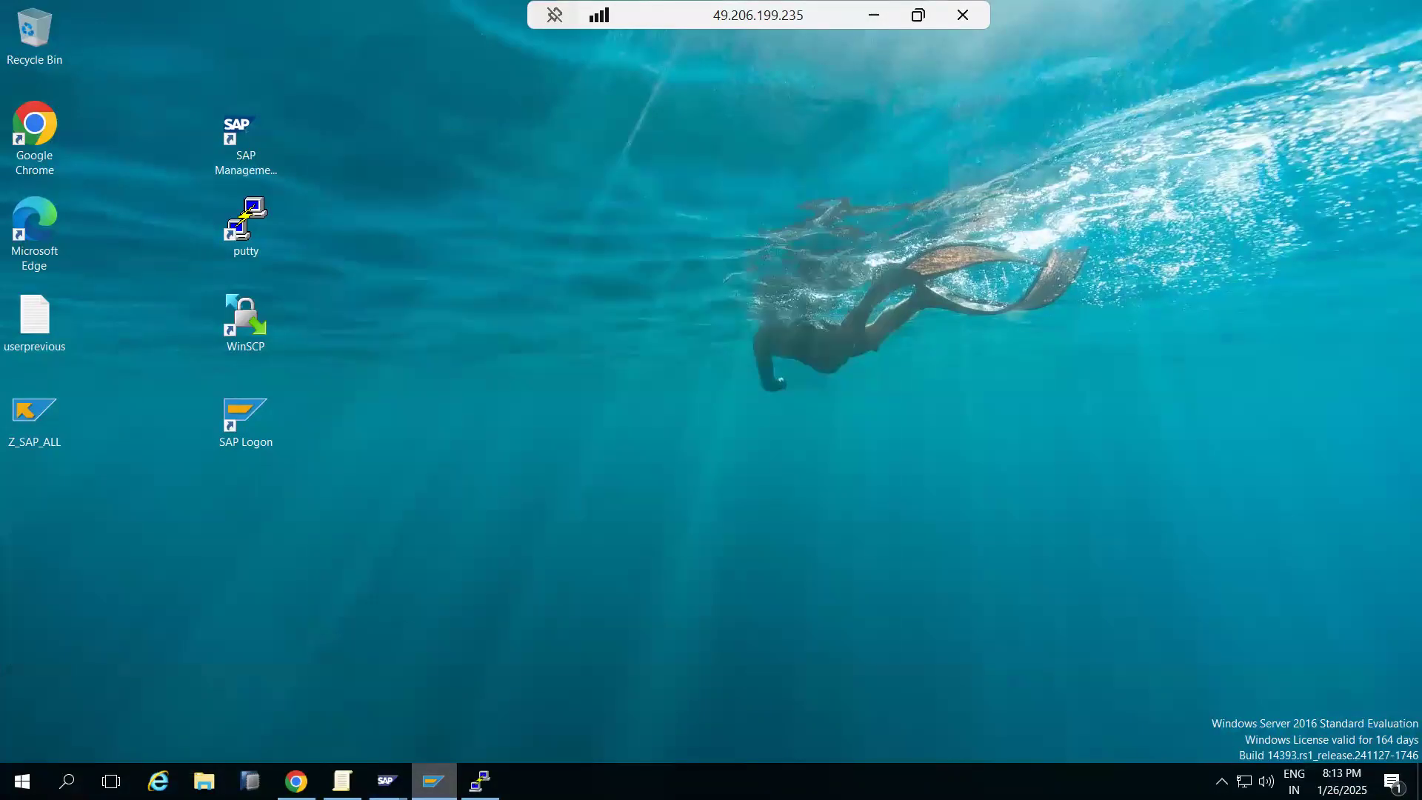
{"action": "mouse_move", "coordinate": [413, 776]}
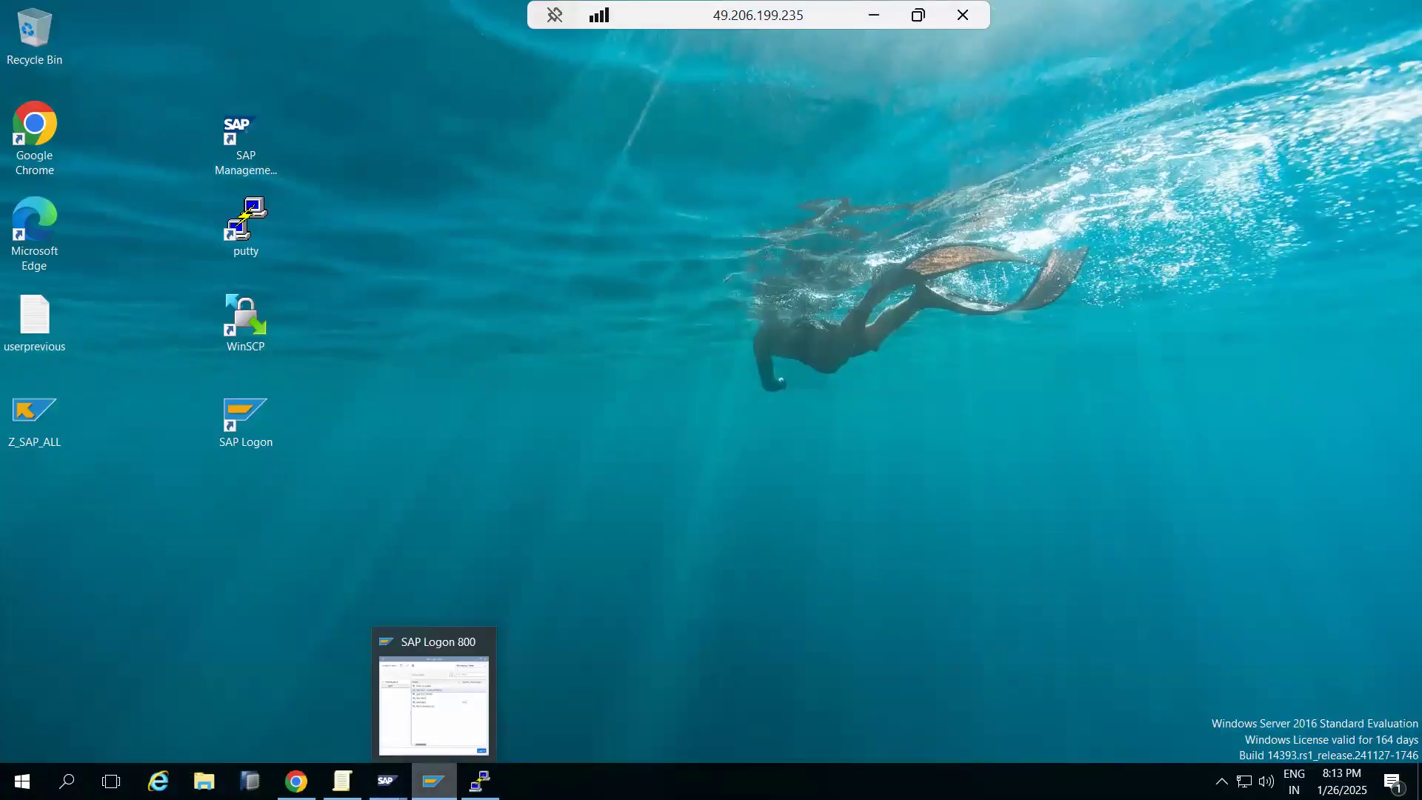
{"action": "left_click", "coordinate": [433, 781]}
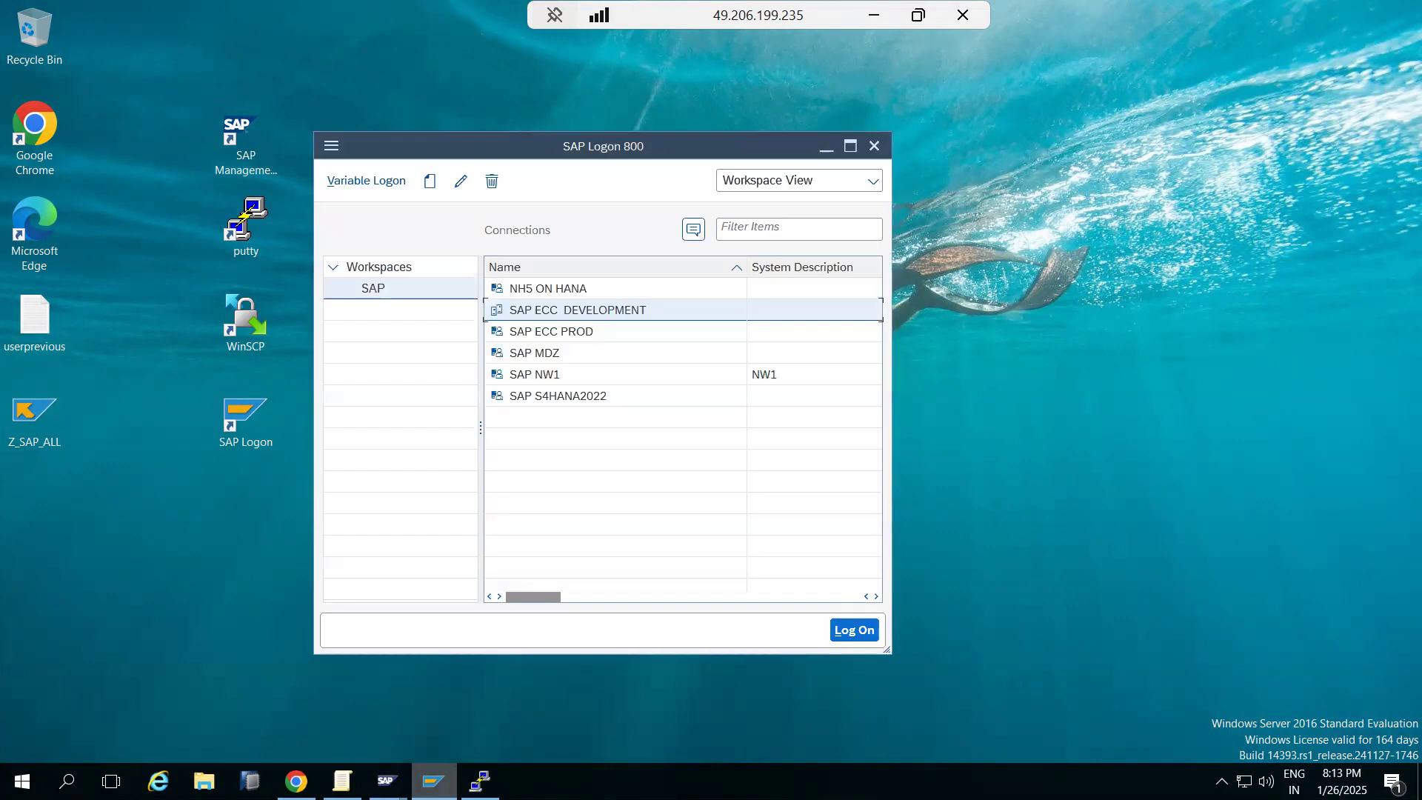
{"action": "key", "text": "super+Down"}
{"action": "key", "text": "alt+Tab"}
Log on to SAP ECC DEVELOPMENT as user basis with the pasted password.
{"action": "double_click", "coordinate": [568, 311]}
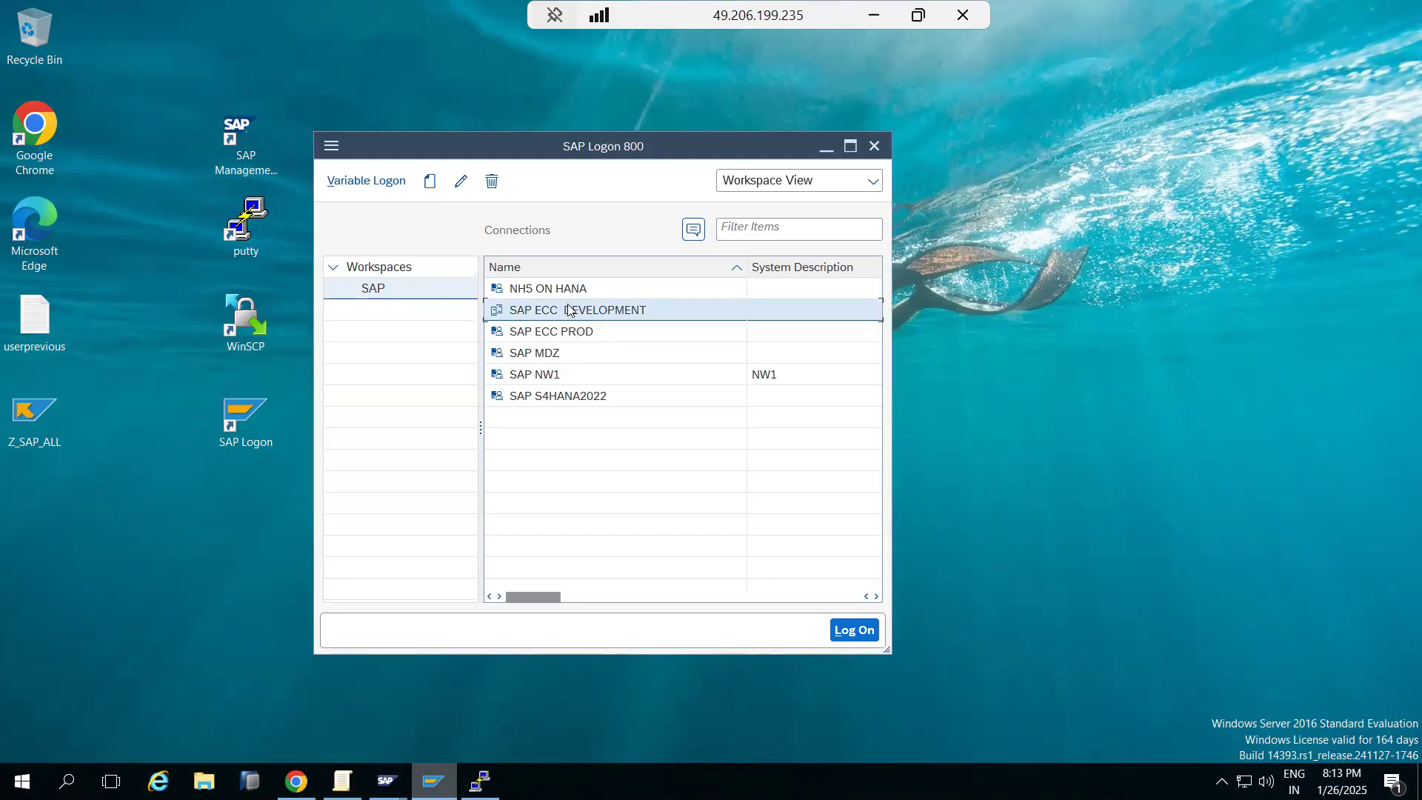
{"action": "type", "text": "basis"}
{"action": "key", "text": "Tab"}
{"action": "key", "text": "ctrl+v"}
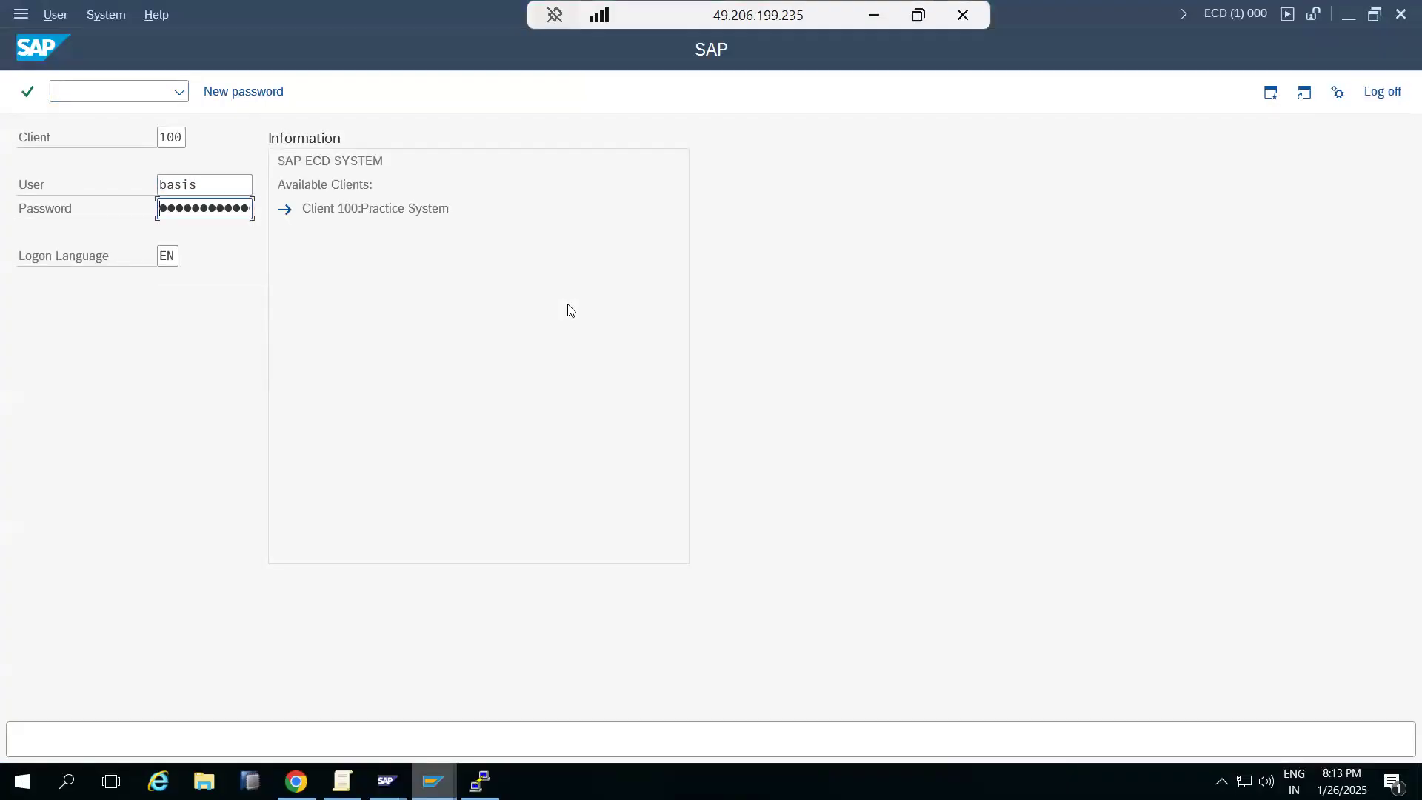
{"action": "key", "text": "Return"}
Run the SICK consistency check and close its no-errors result.
{"action": "type", "text": "sick"}
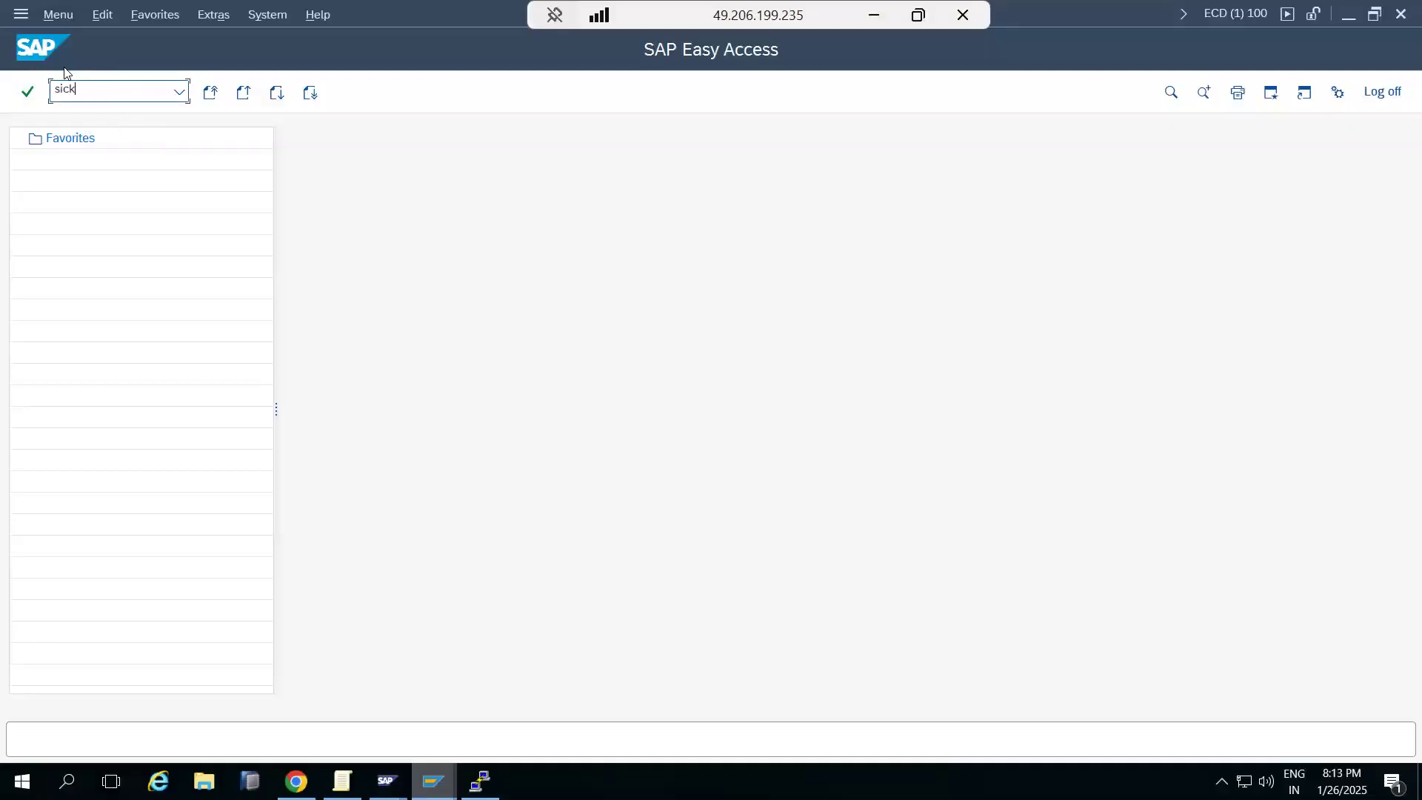
{"action": "key", "text": "Return"}
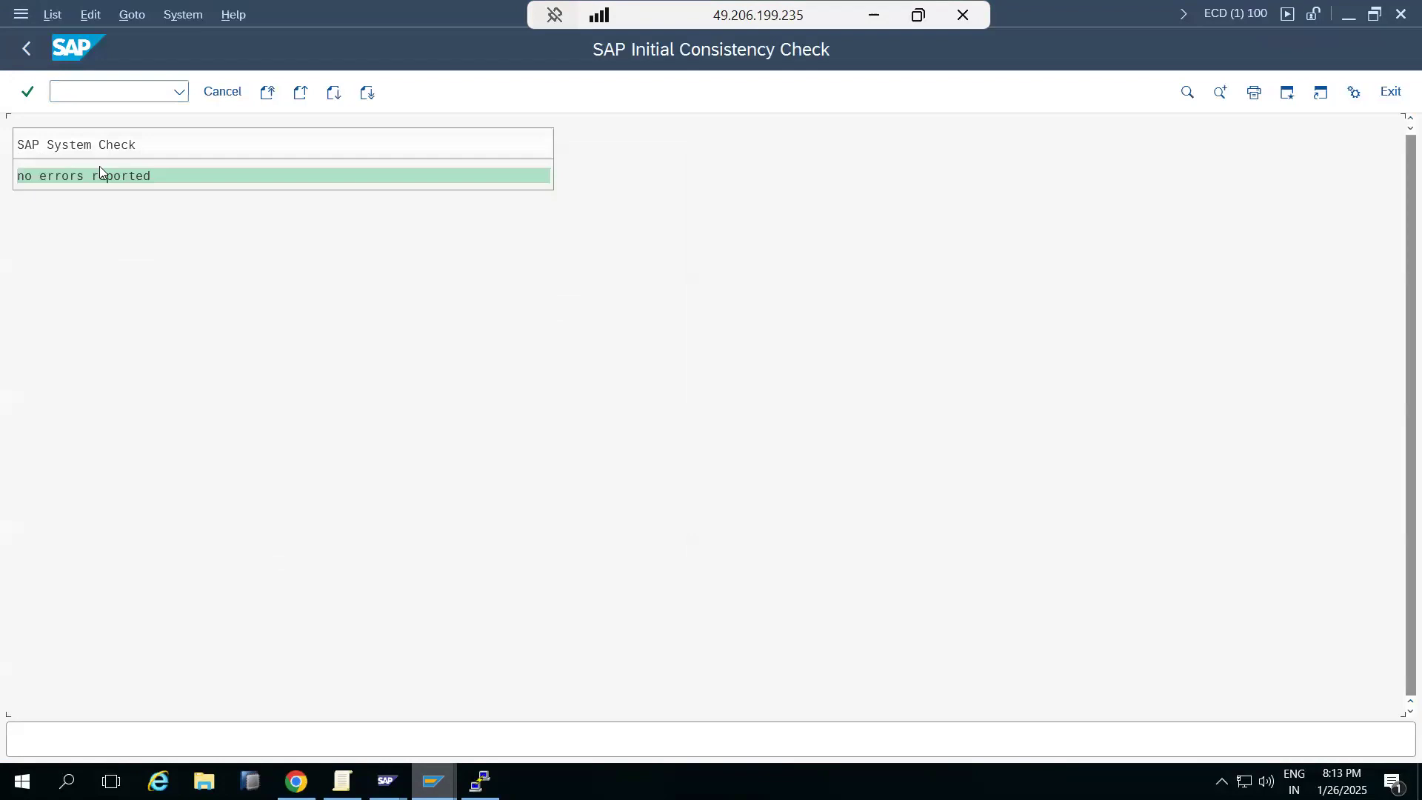
{"action": "left_click", "coordinate": [221, 91]}
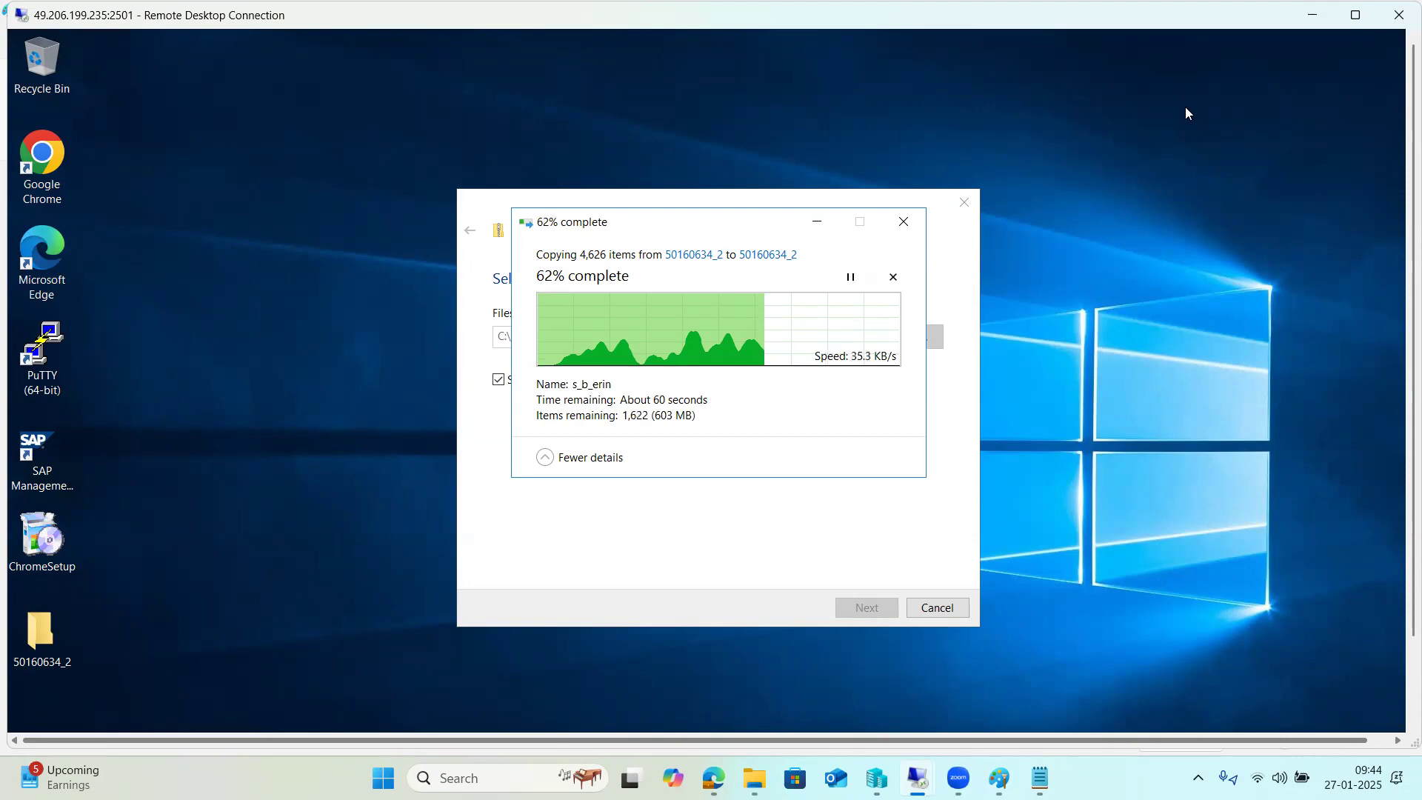
{"action": "left_click", "coordinate": [1356, 15]}
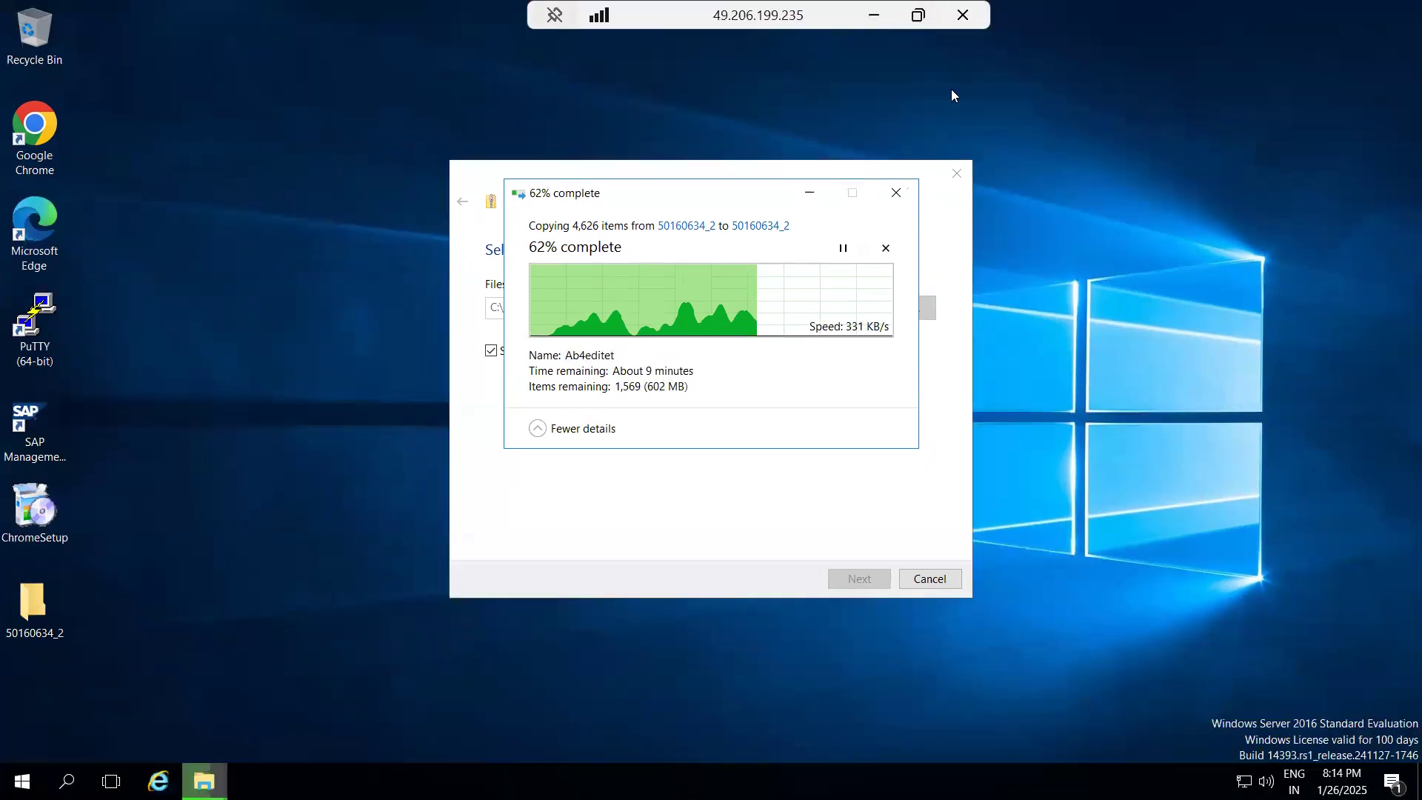
{"action": "key", "text": "alt+Tab"}
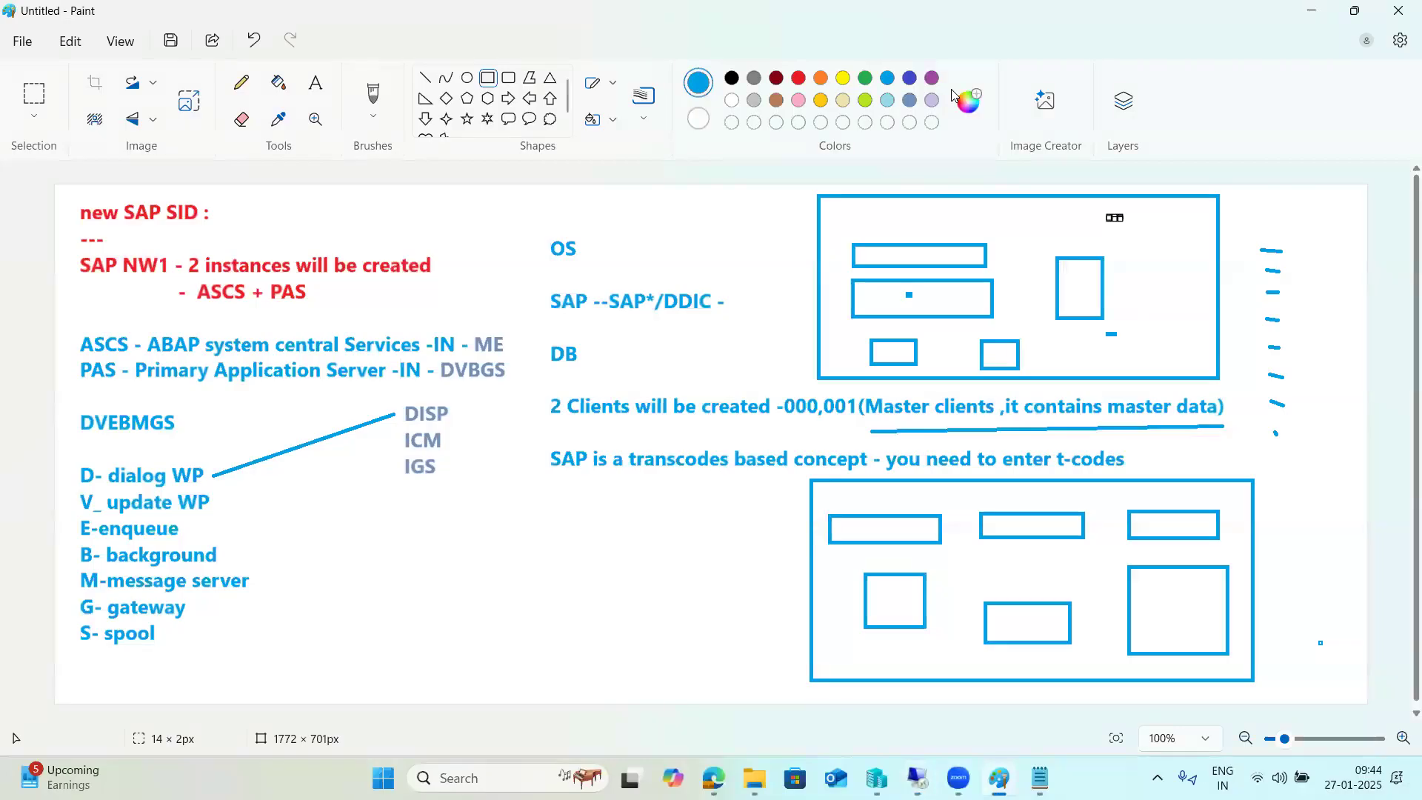
{"action": "left_click", "coordinate": [445, 777]}
{"action": "type", "text": "mstsc"}
{"action": "key", "text": "Return"}
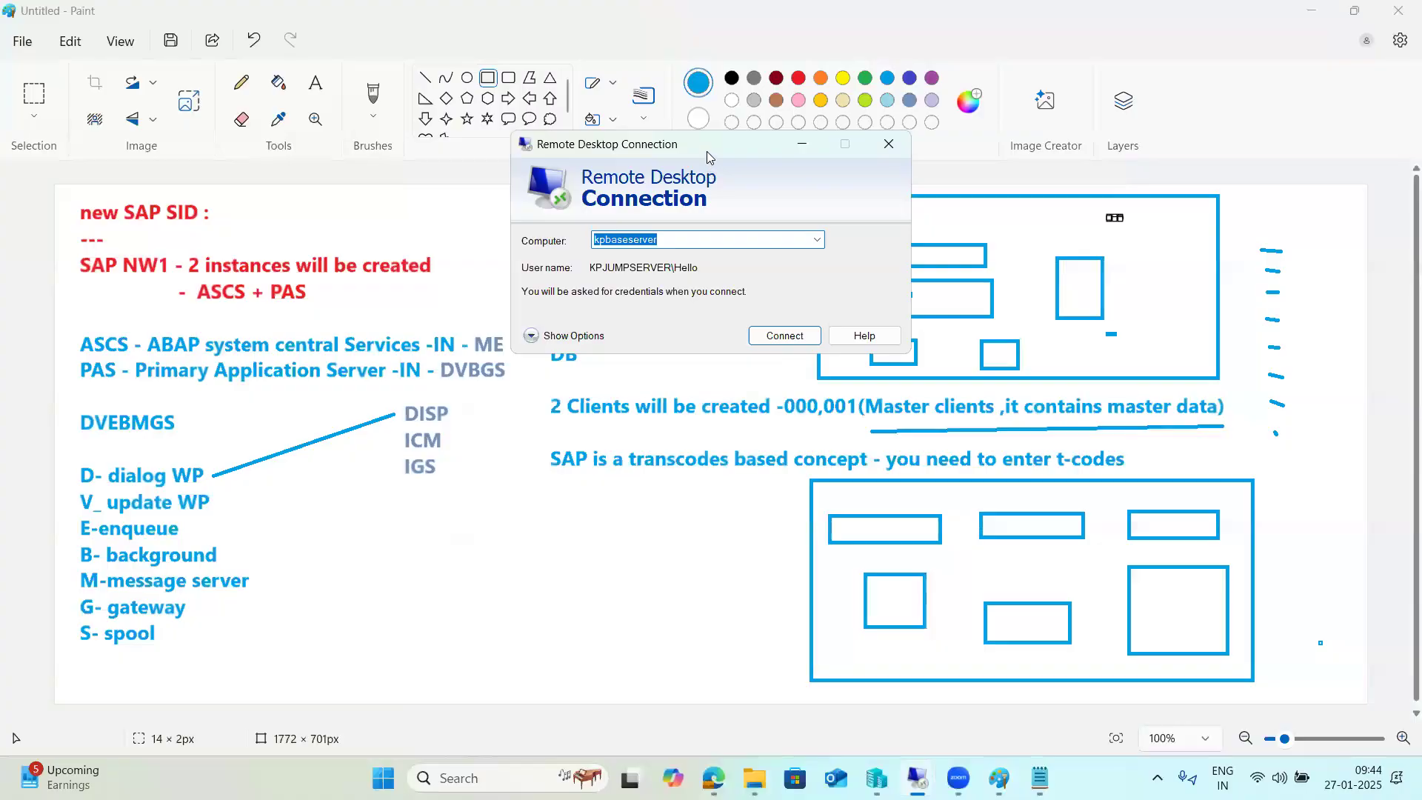
{"action": "left_click_drag", "start_coordinate": [707, 157], "coordinate": [593, 283]}
{"action": "left_click", "coordinate": [703, 364]}
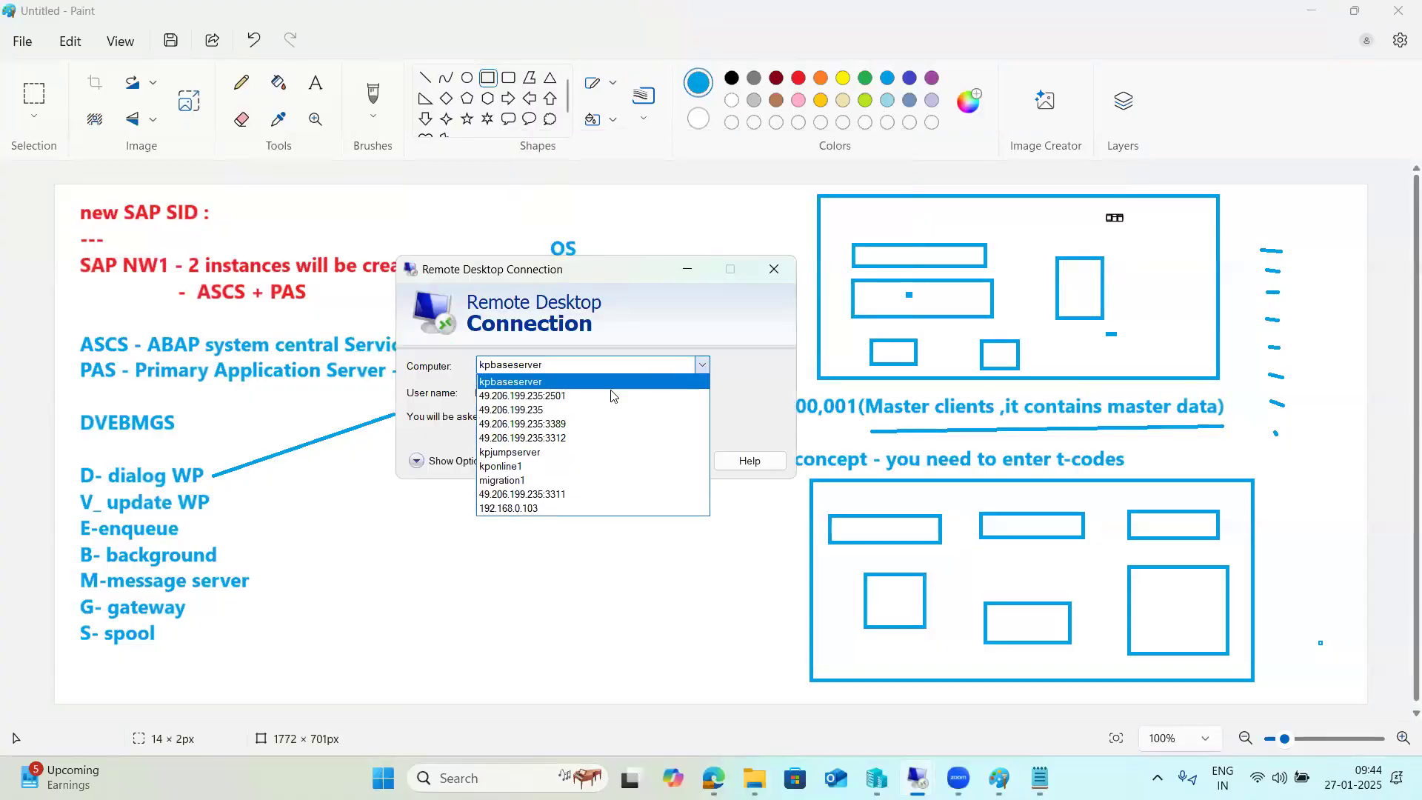
{"action": "left_click", "coordinate": [537, 410]}
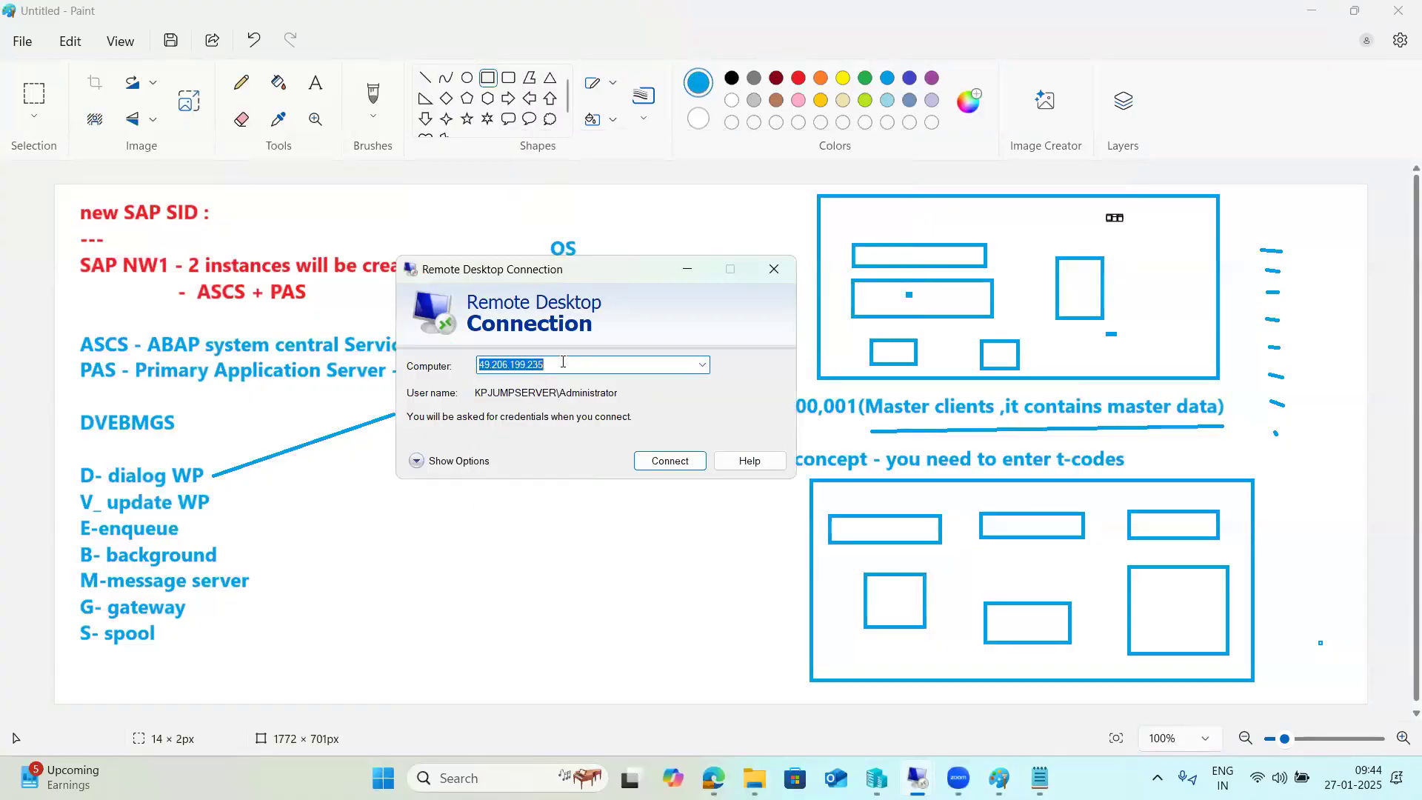
{"action": "left_click", "coordinate": [672, 464]}
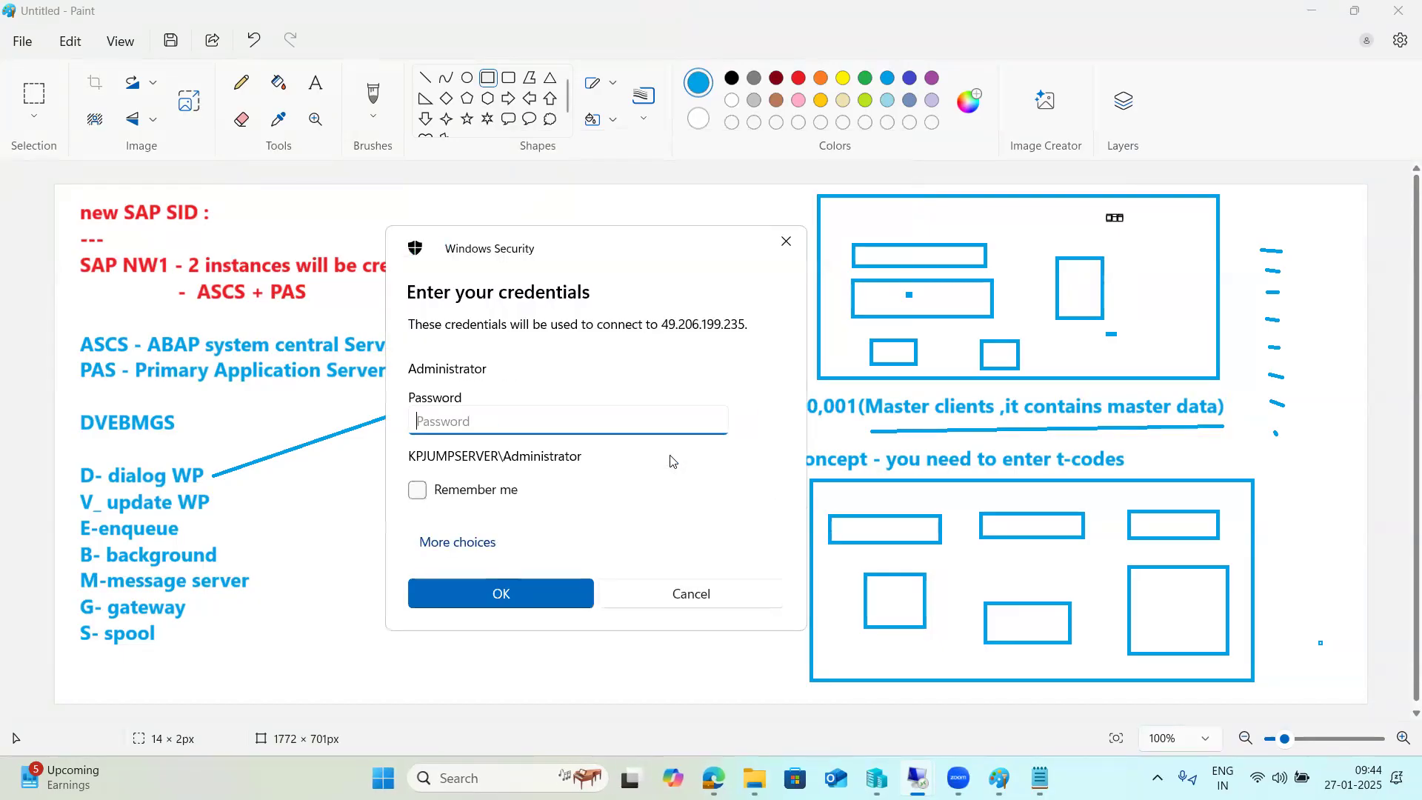
Enter the account password in the credentials prompt and submit it.
{"action": "type", "text": "•"}
{"action": "key", "text": "BackSpace"}
{"action": "type", "text": "•"}
{"action": "key", "text": "BackSpace"}
{"action": "type", "text": "a"}
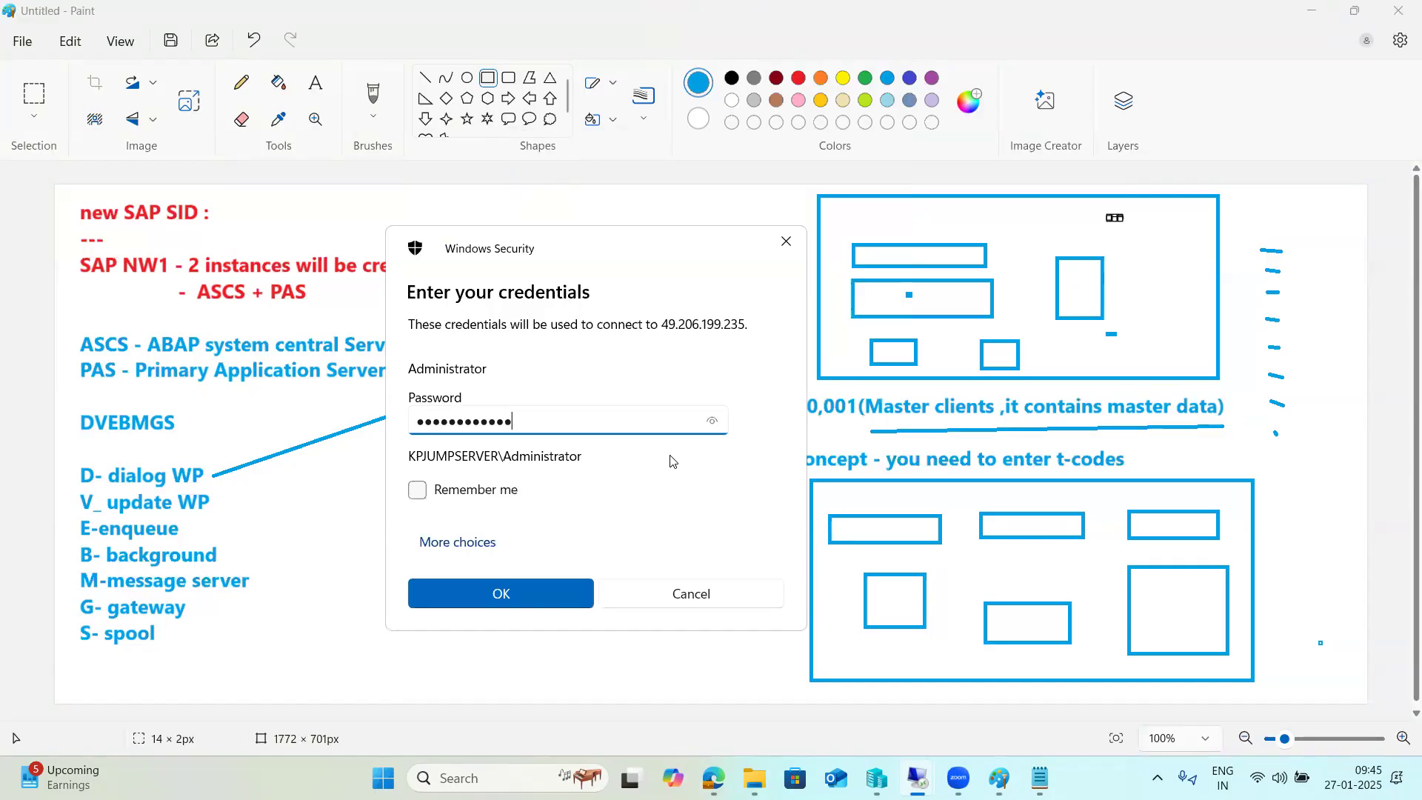
{"action": "key", "text": "Return"}
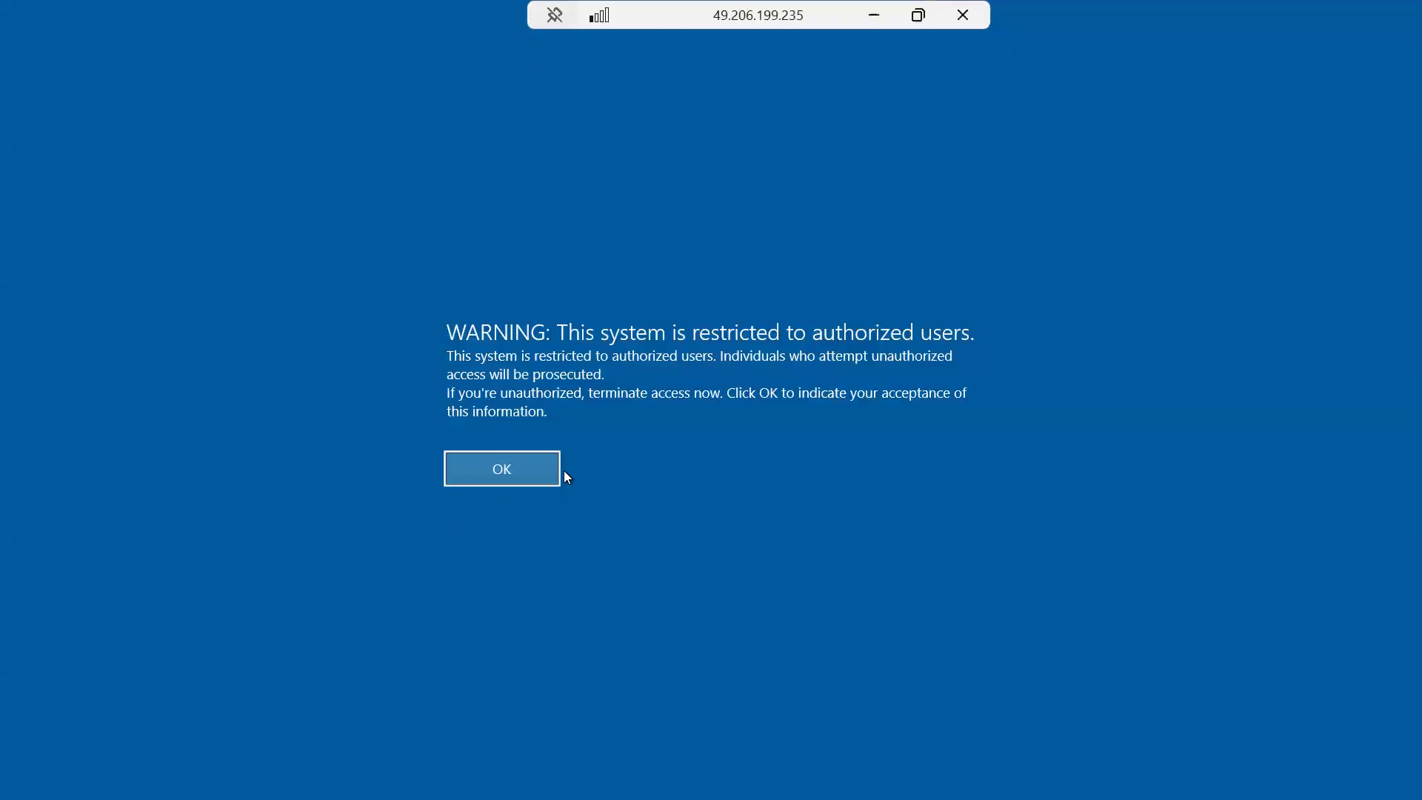
Accept the authorized-users warning, log off ECC, then close and relaunch SAP Logon.
{"action": "left_click", "coordinate": [518, 464]}
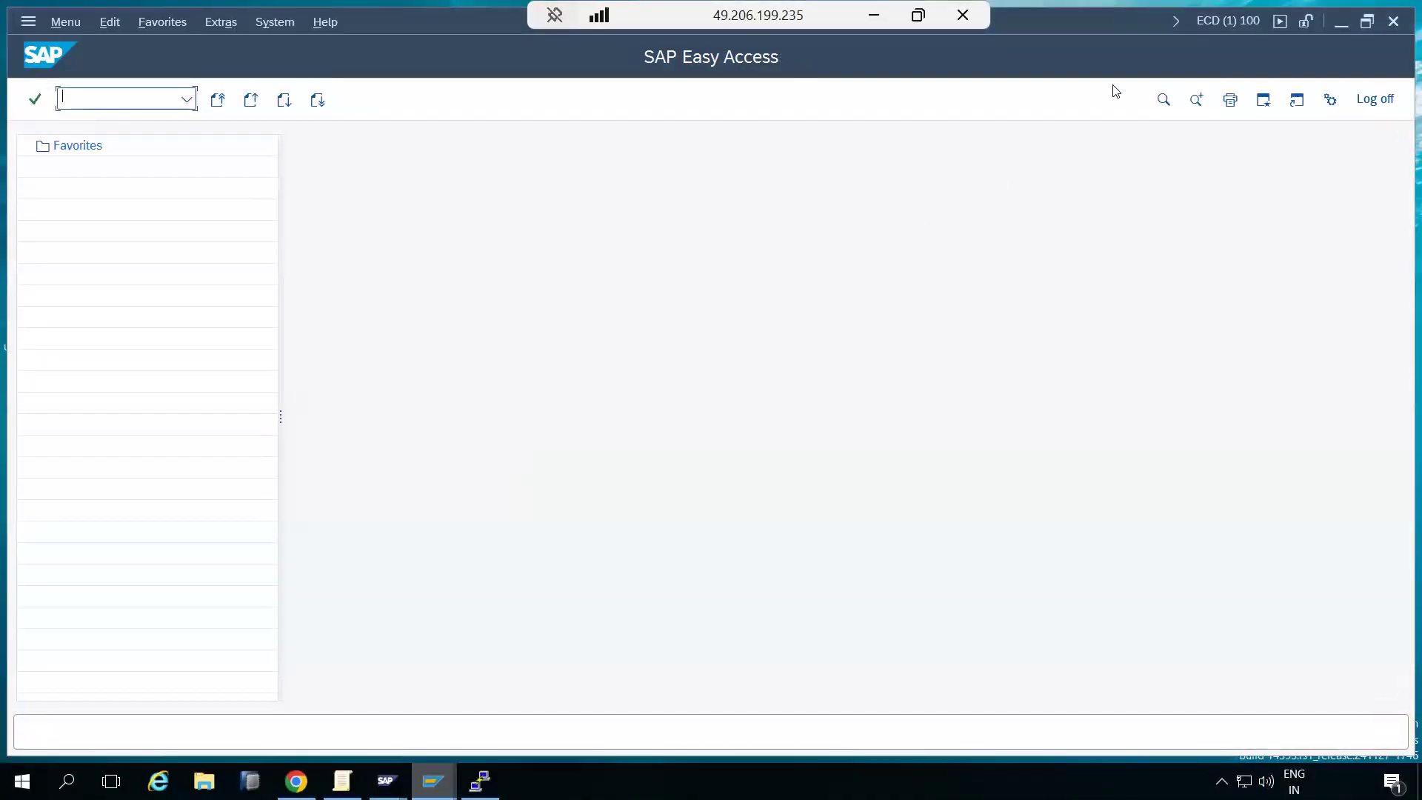
{"action": "left_click", "coordinate": [1394, 24]}
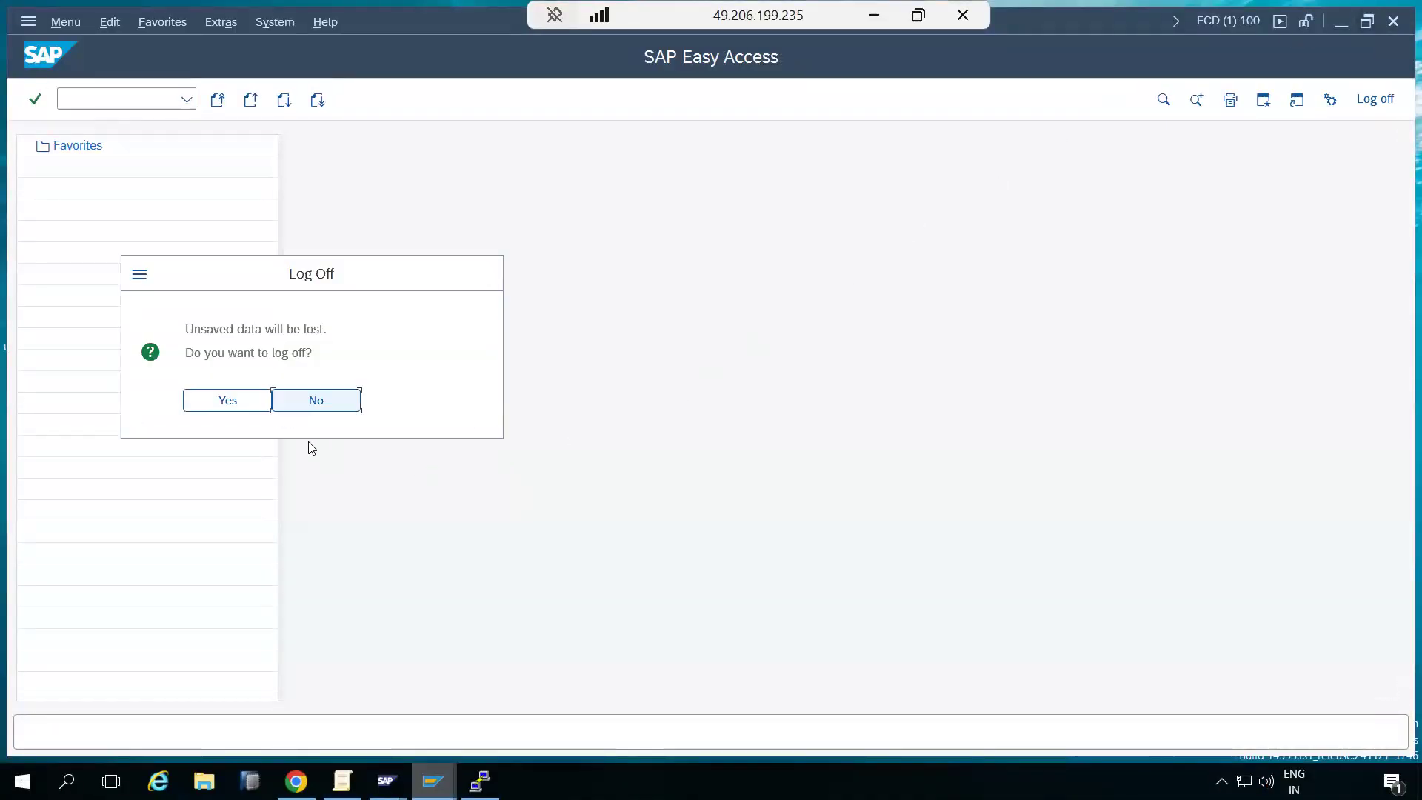
{"action": "left_click", "coordinate": [240, 406]}
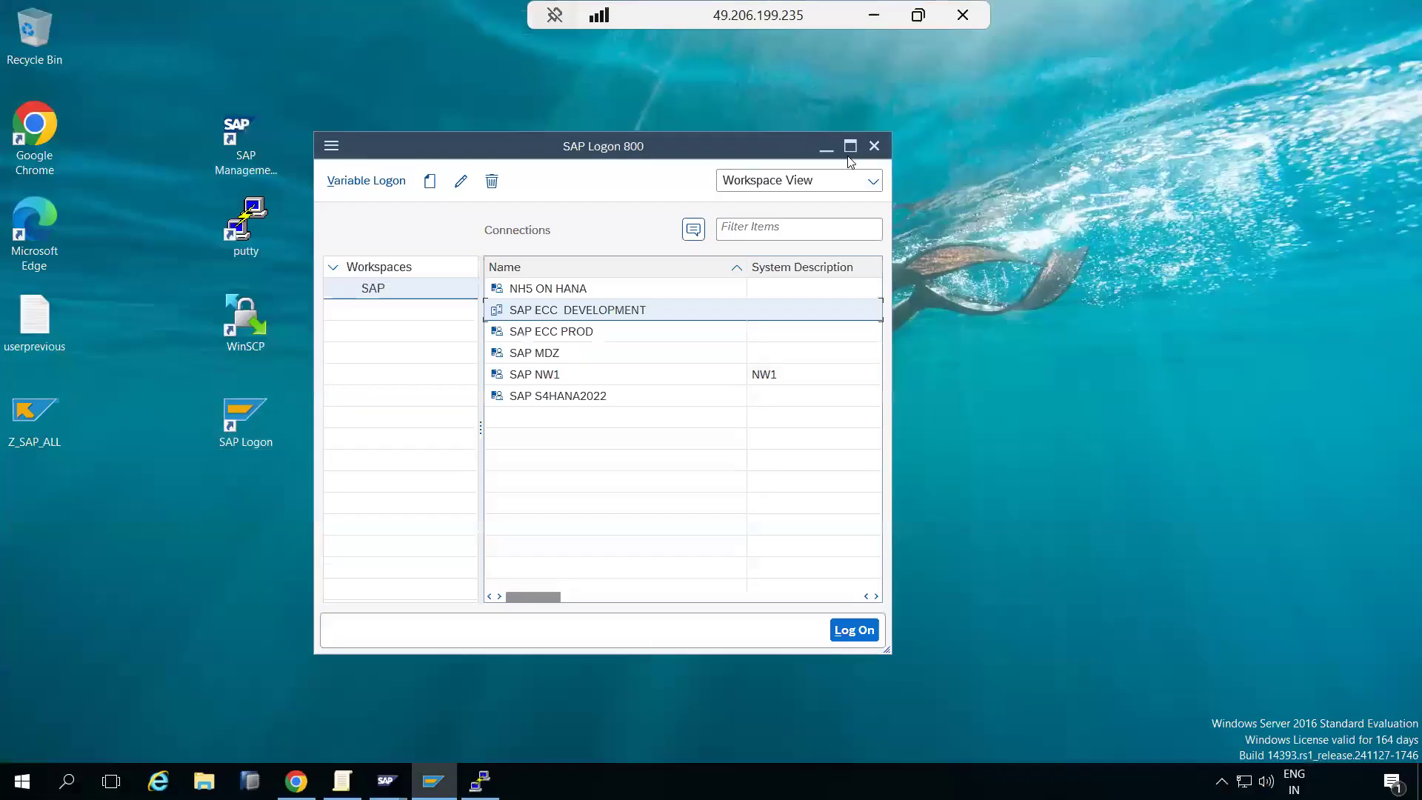
{"action": "left_click", "coordinate": [876, 143]}
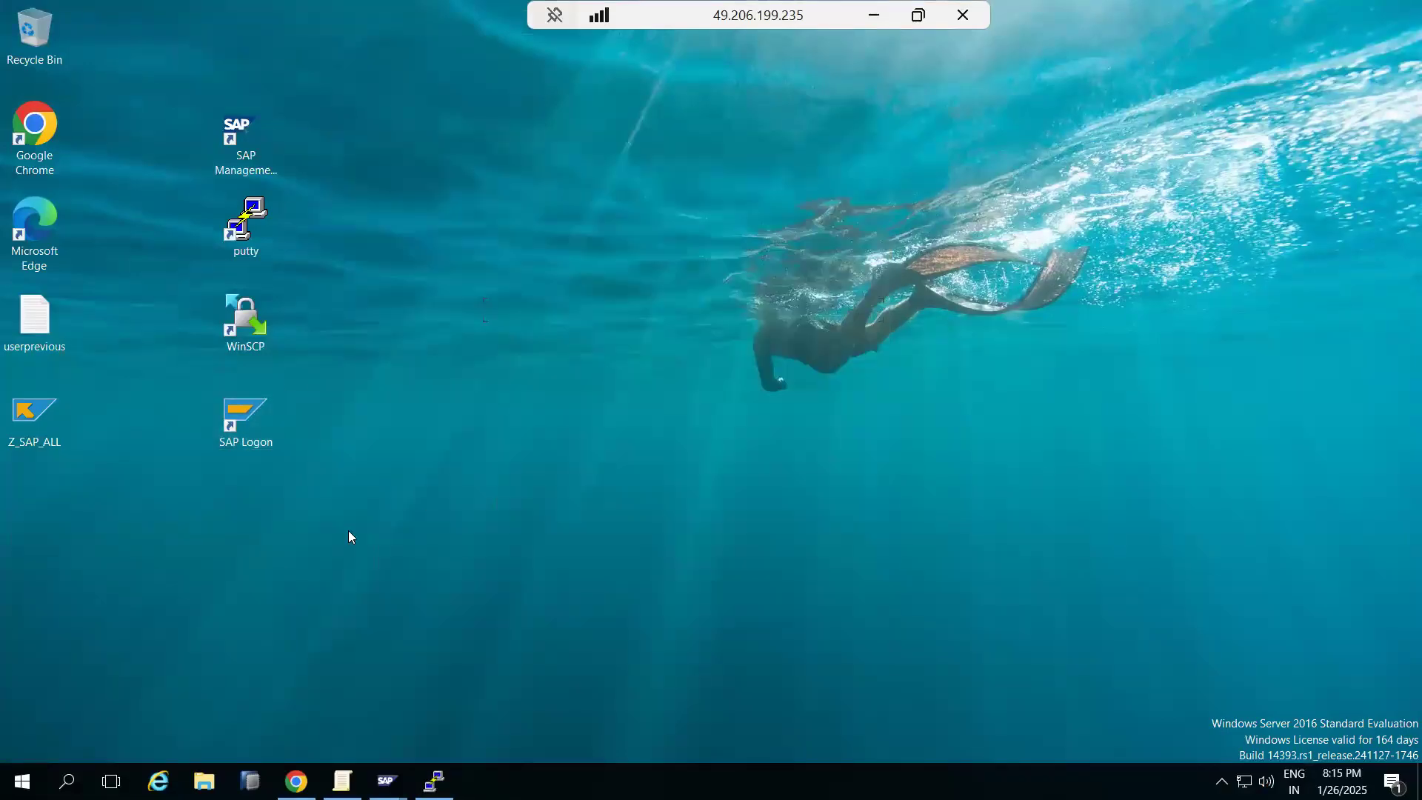
{"action": "double_click", "coordinate": [259, 403]}
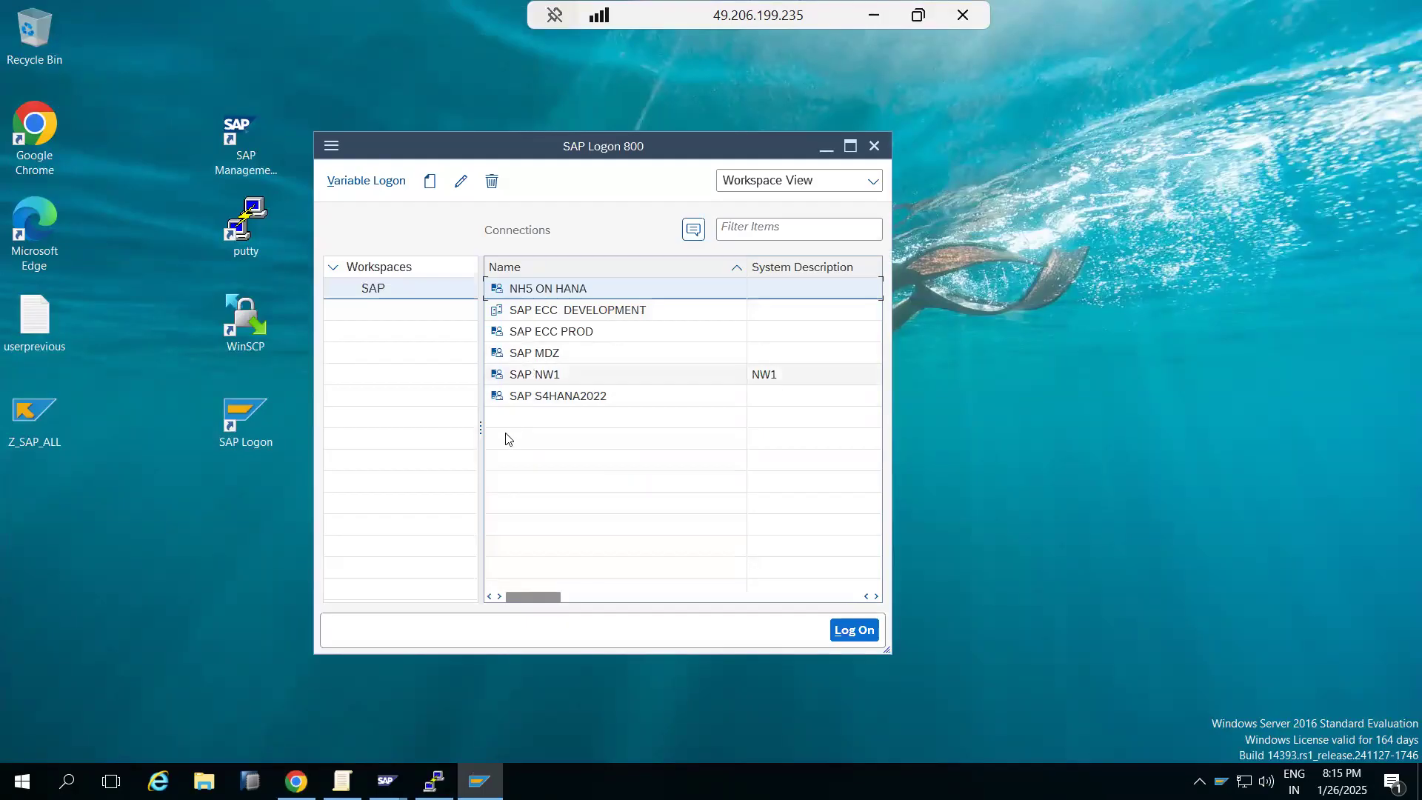
Open SAP NW1's System Entry Properties, cancel without changes, and minimize the remote session.
{"action": "left_click", "coordinate": [515, 375]}
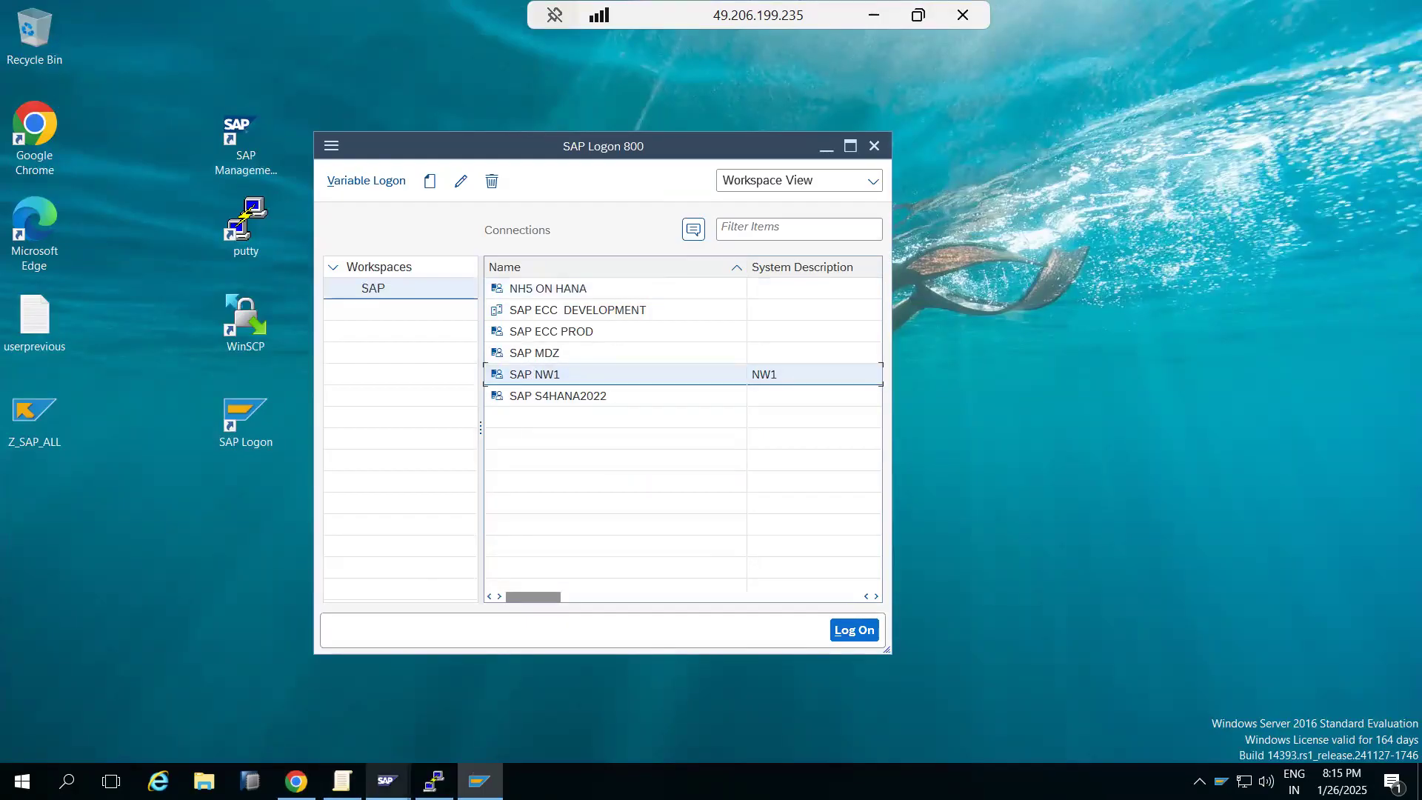
{"action": "left_click", "coordinate": [386, 782]}
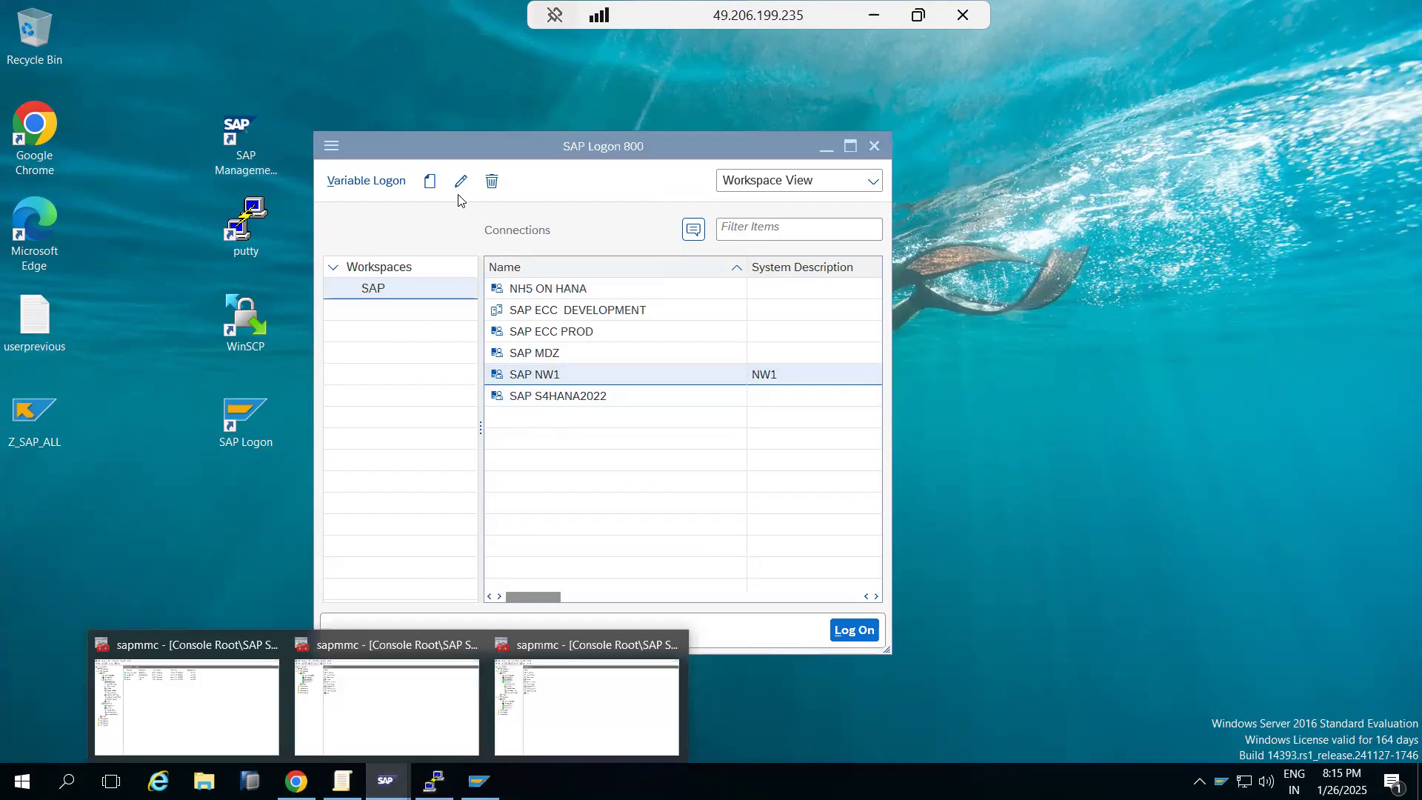
{"action": "left_click", "coordinate": [461, 180]}
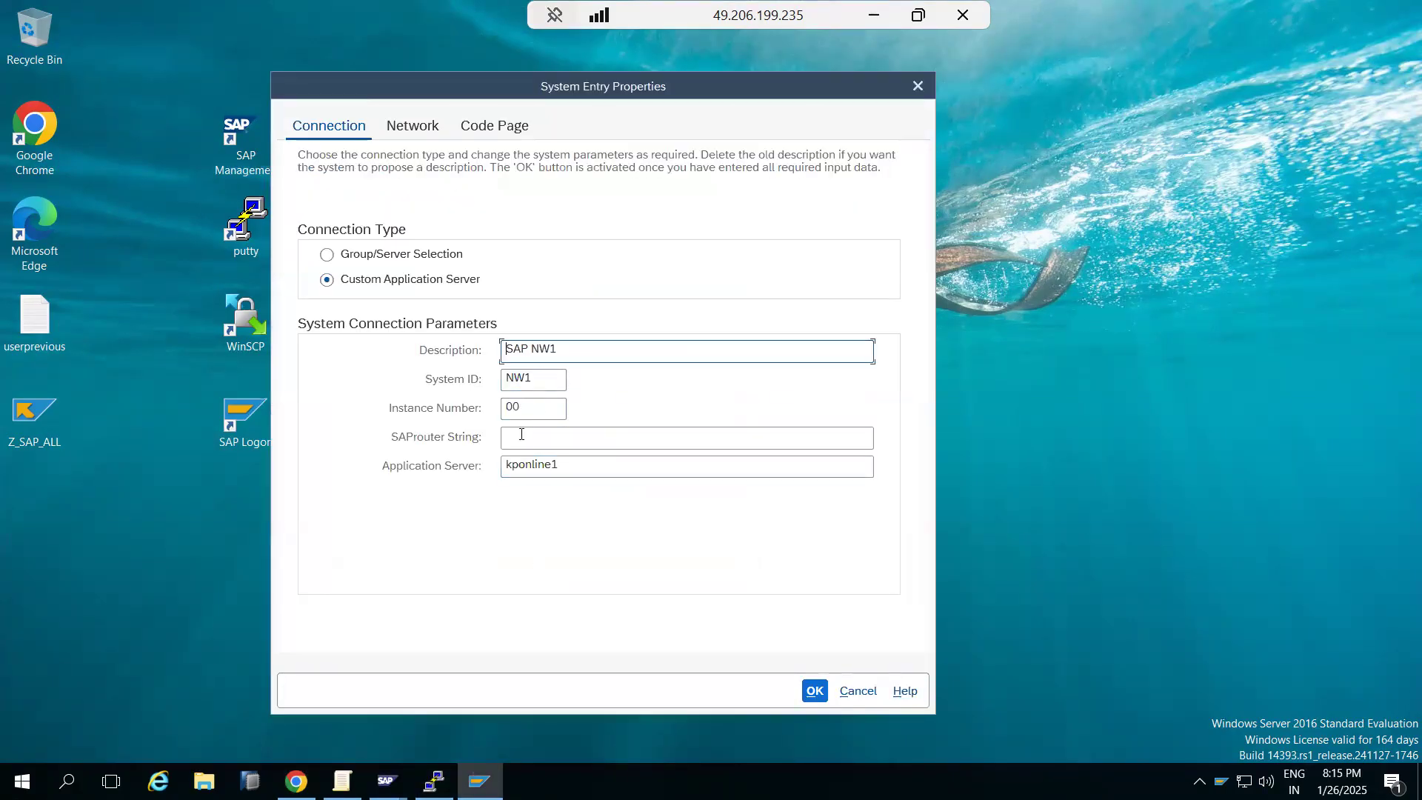
{"action": "left_click", "coordinate": [858, 690]}
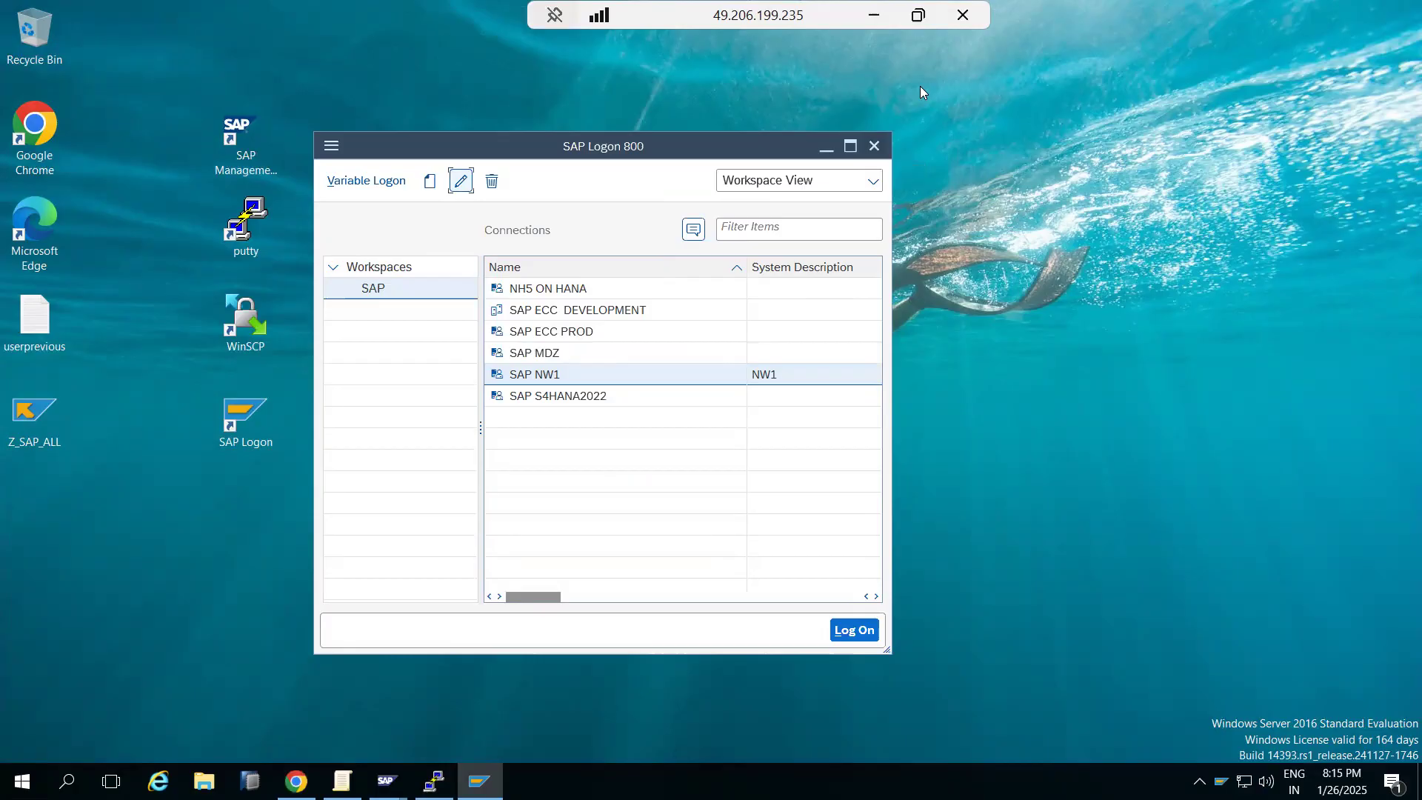
{"action": "left_click", "coordinate": [874, 15]}
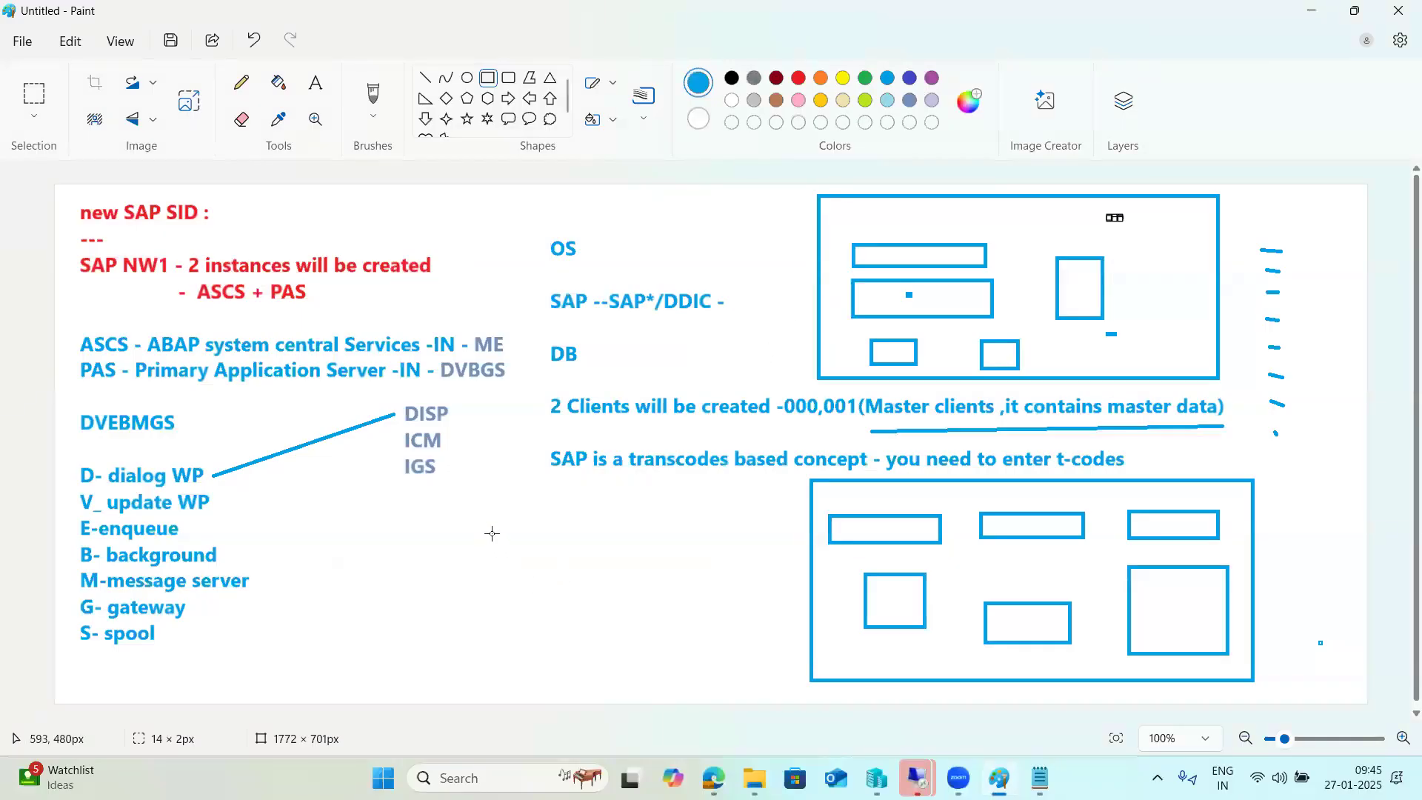
Draw two stacked thin rectangles beneath the IGS label and pick the Text tool.
{"action": "left_click_drag", "start_coordinate": [435, 505], "coordinate": [638, 524]}
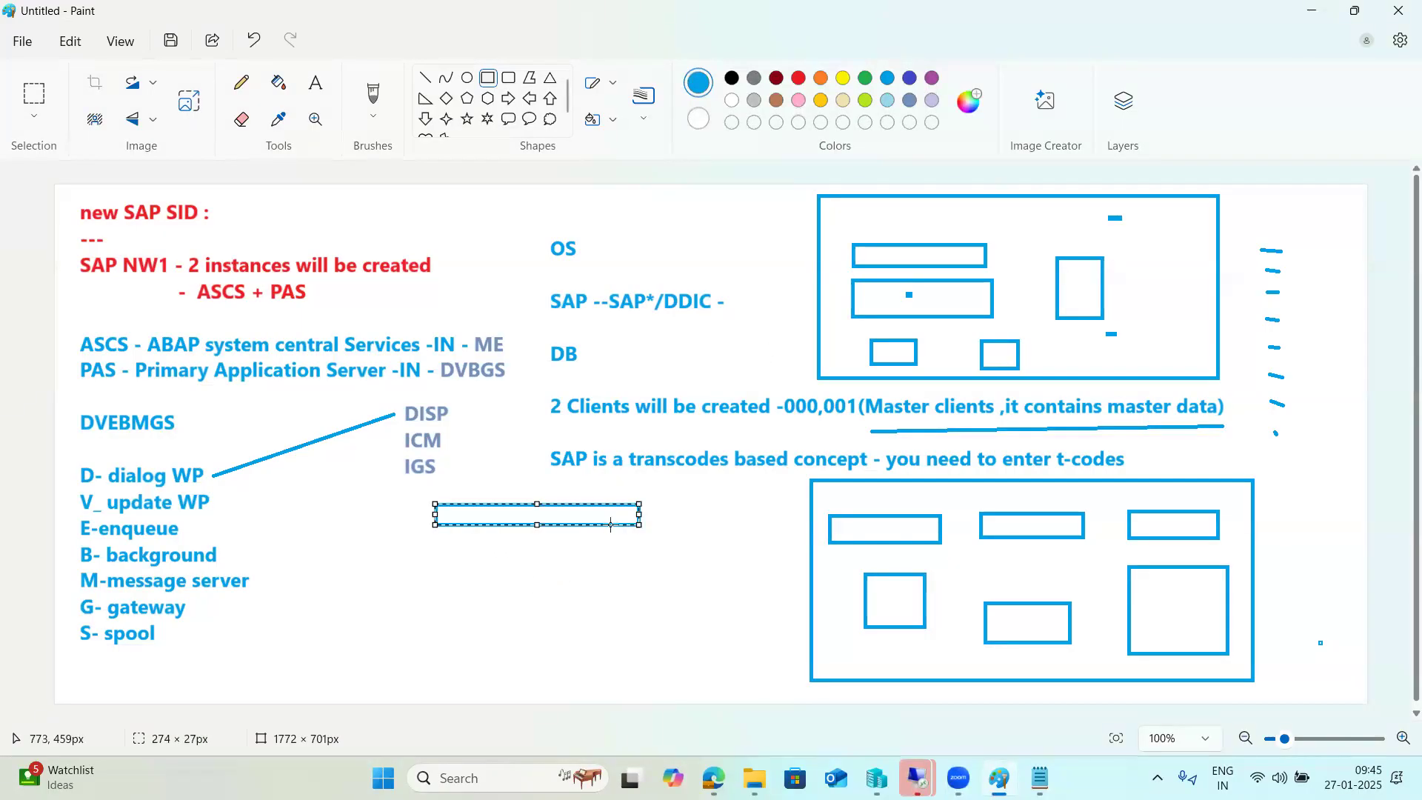
{"action": "left_click", "coordinate": [438, 546]}
{"action": "left_click_drag", "start_coordinate": [435, 540], "coordinate": [635, 568]}
{"action": "left_click", "coordinate": [564, 600]}
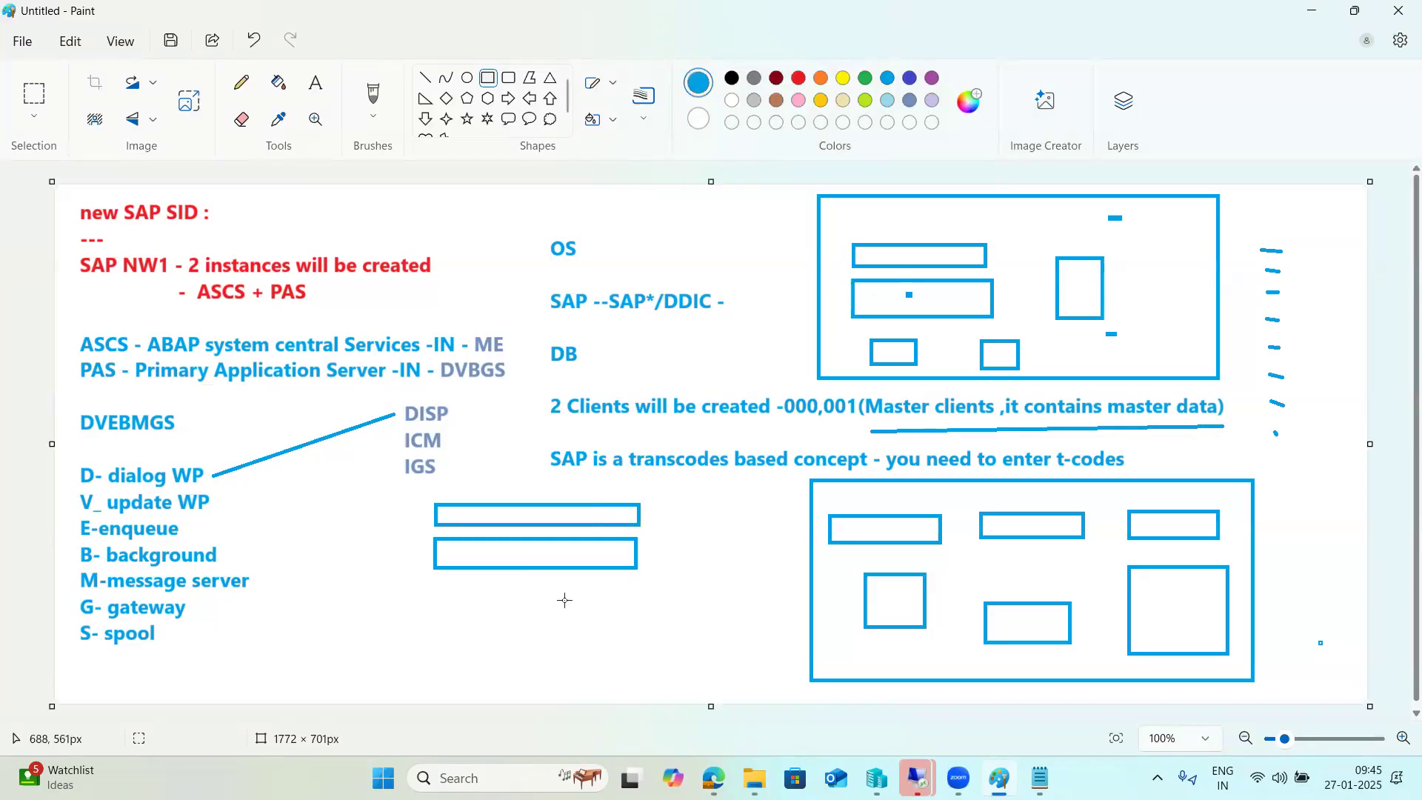
{"action": "left_click", "coordinate": [317, 84]}
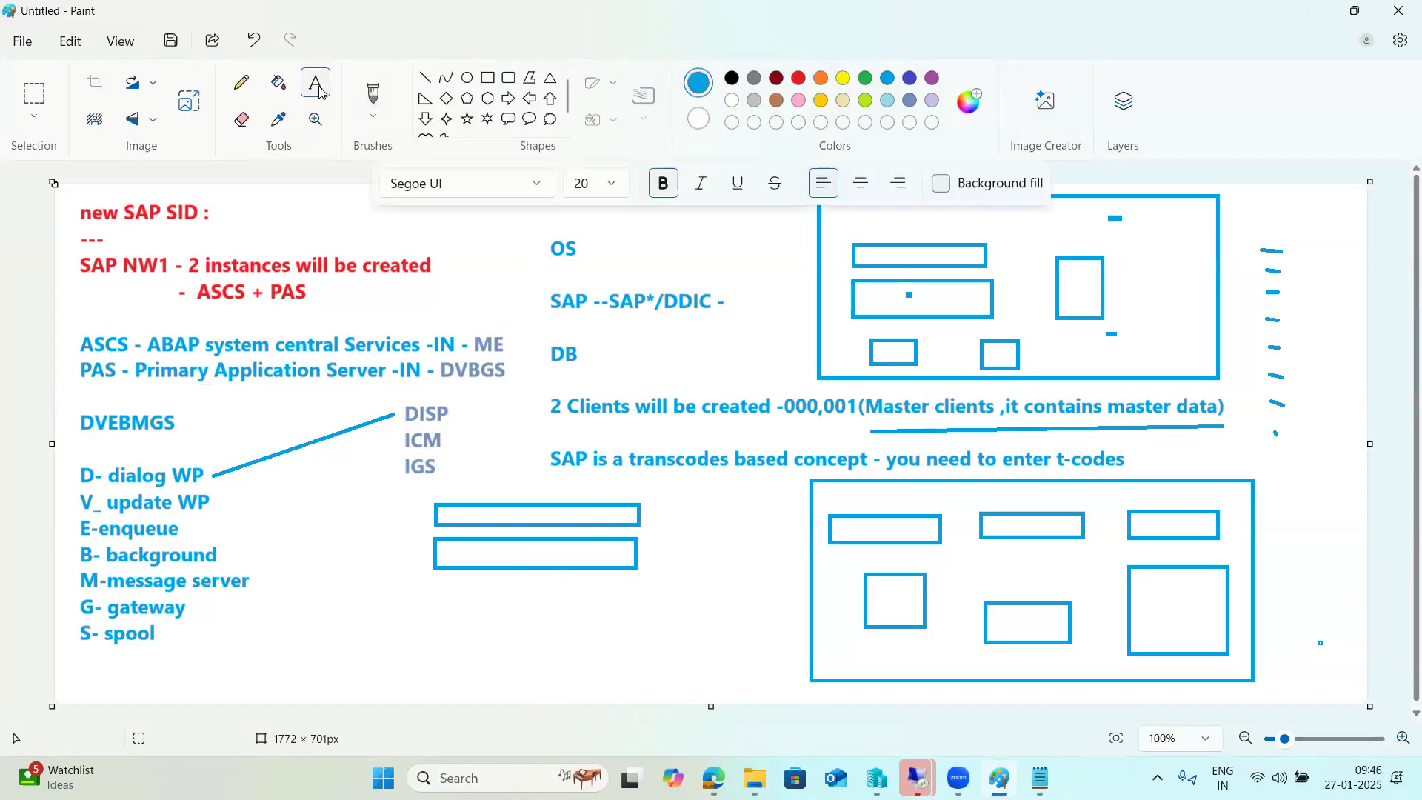